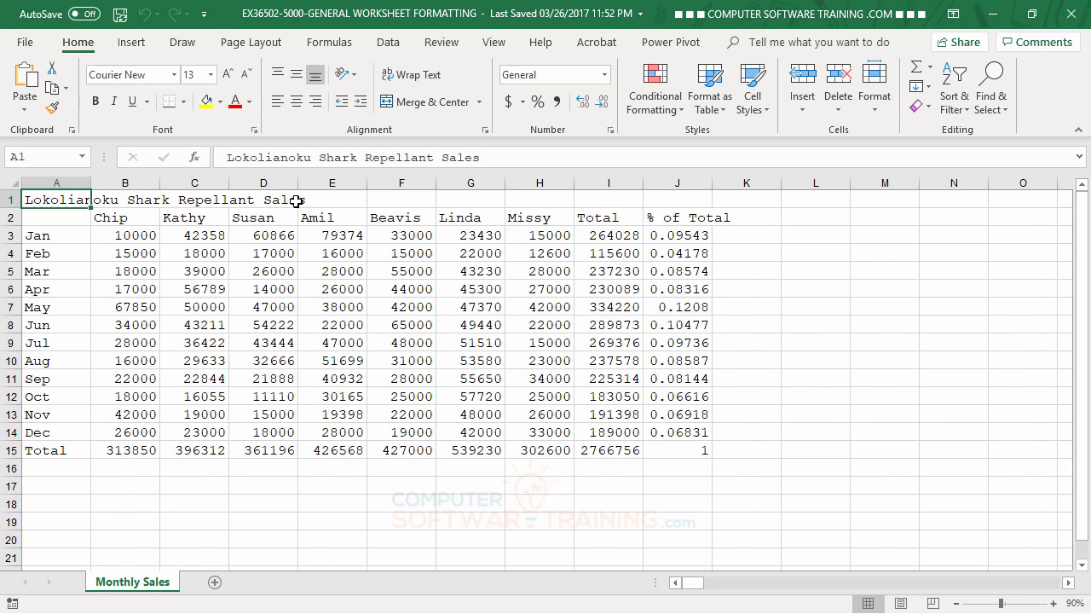
# Examine the title in row 1 to see which cell actually holds its text.
pyautogui.click(127, 201)
pyautogui.click(201, 202)
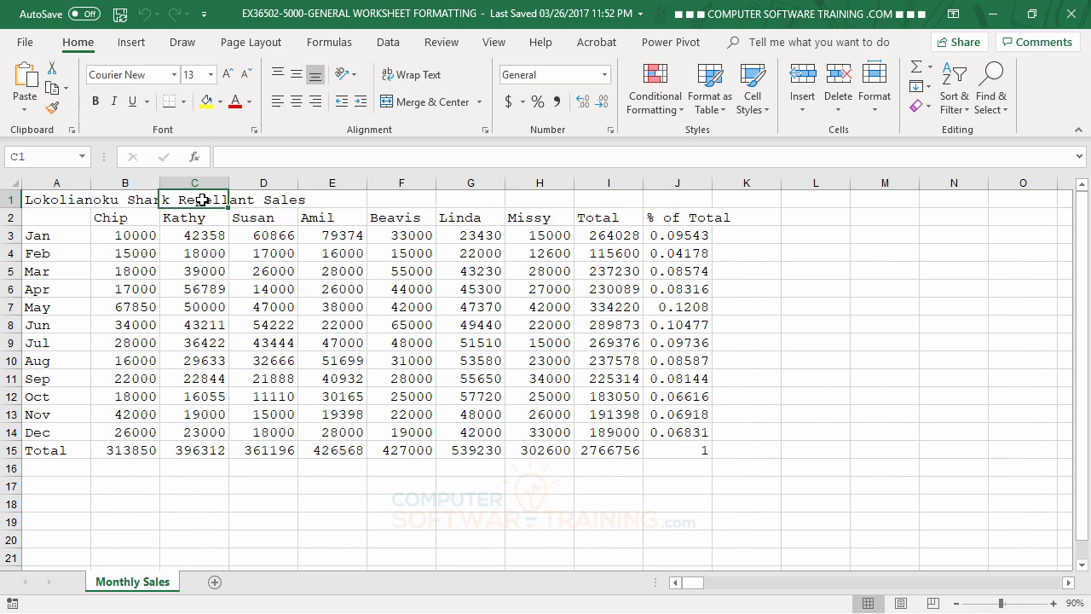
pyautogui.click(54, 202)
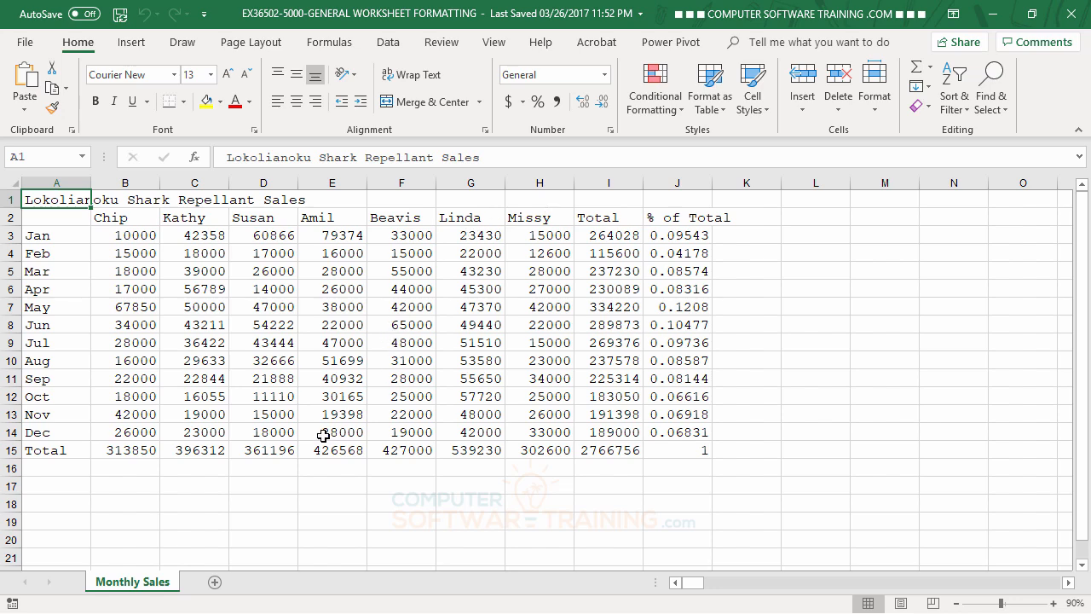
pyautogui.click(228, 159)
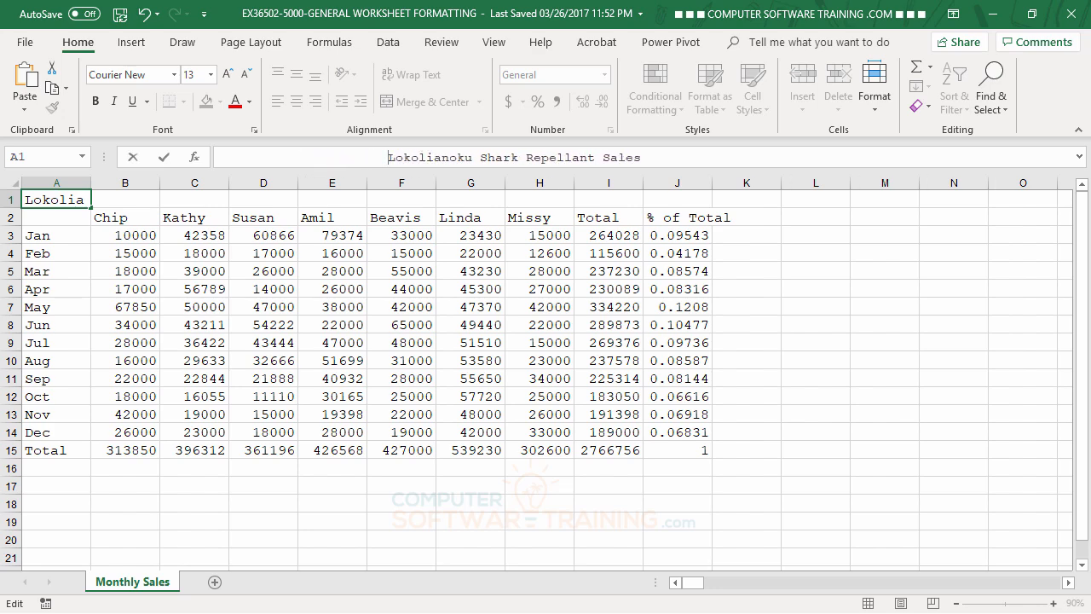
pyautogui.press('Return')
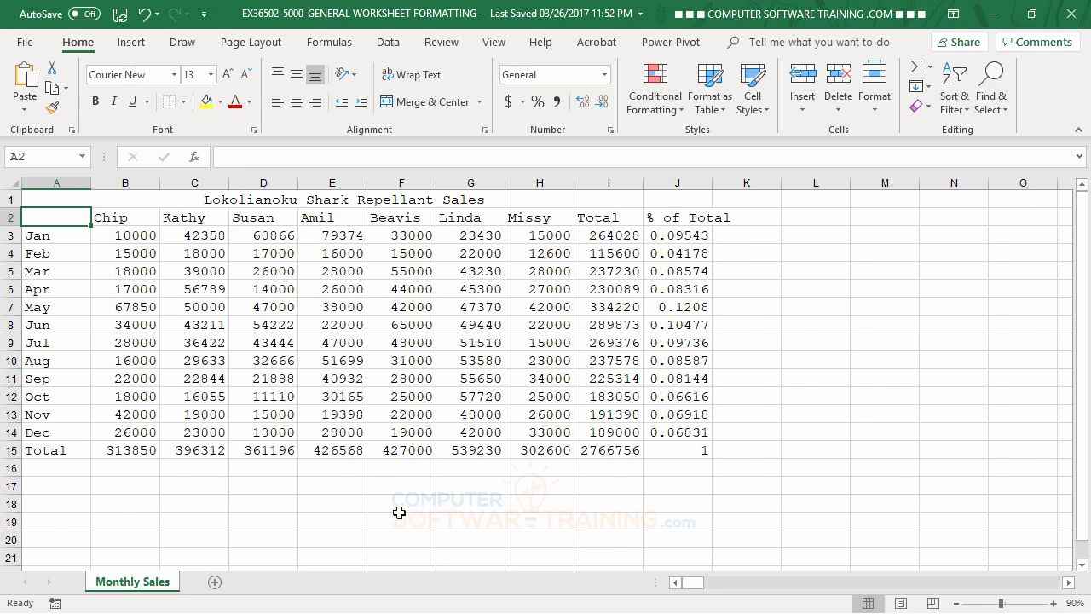
pyautogui.click(47, 201)
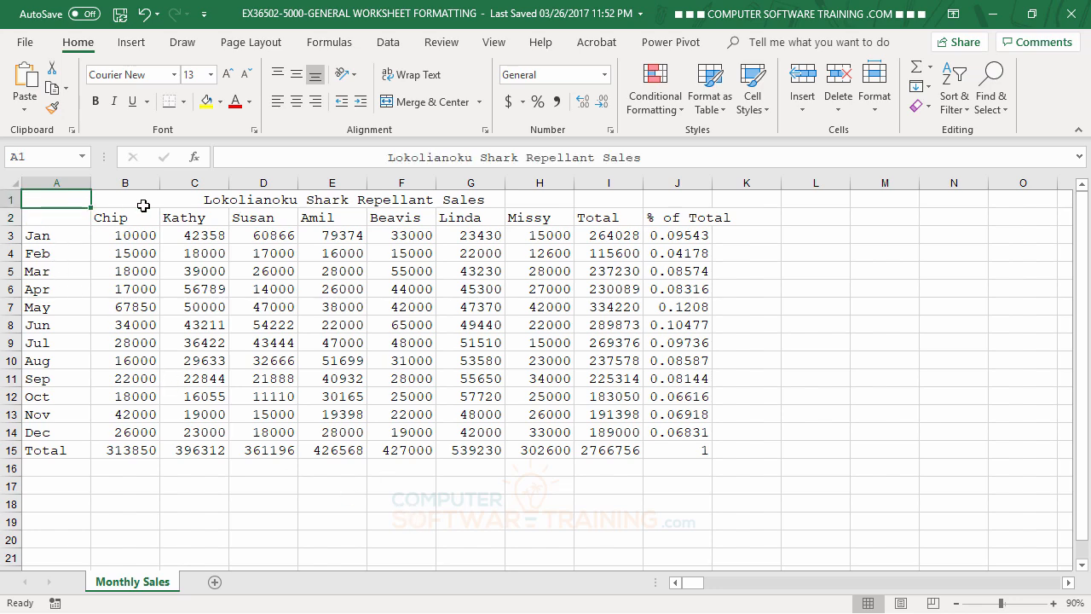
pyautogui.click(386, 156)
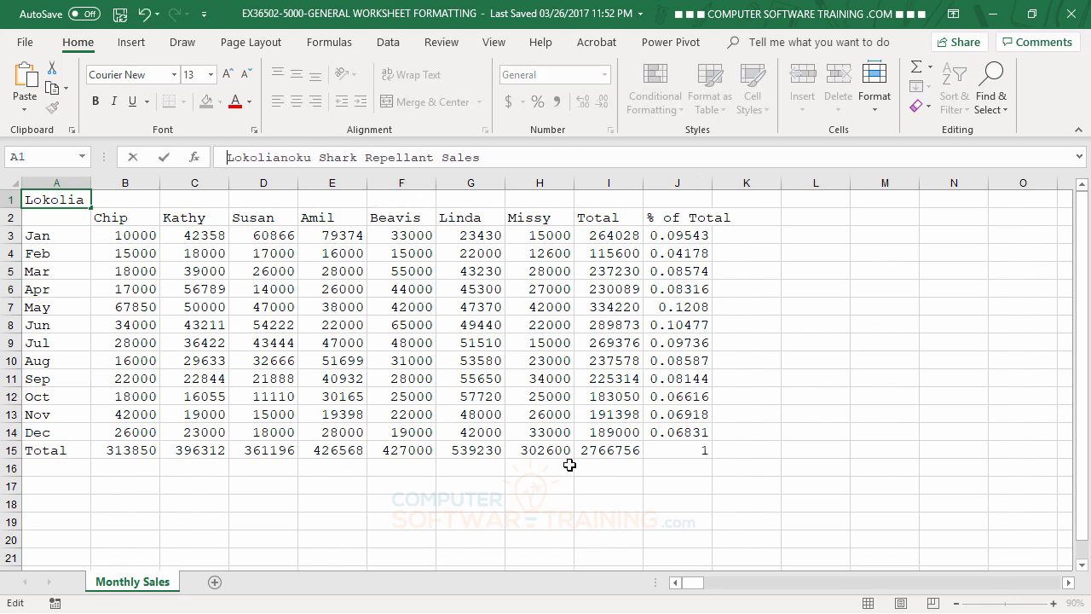
pyautogui.press('Return')
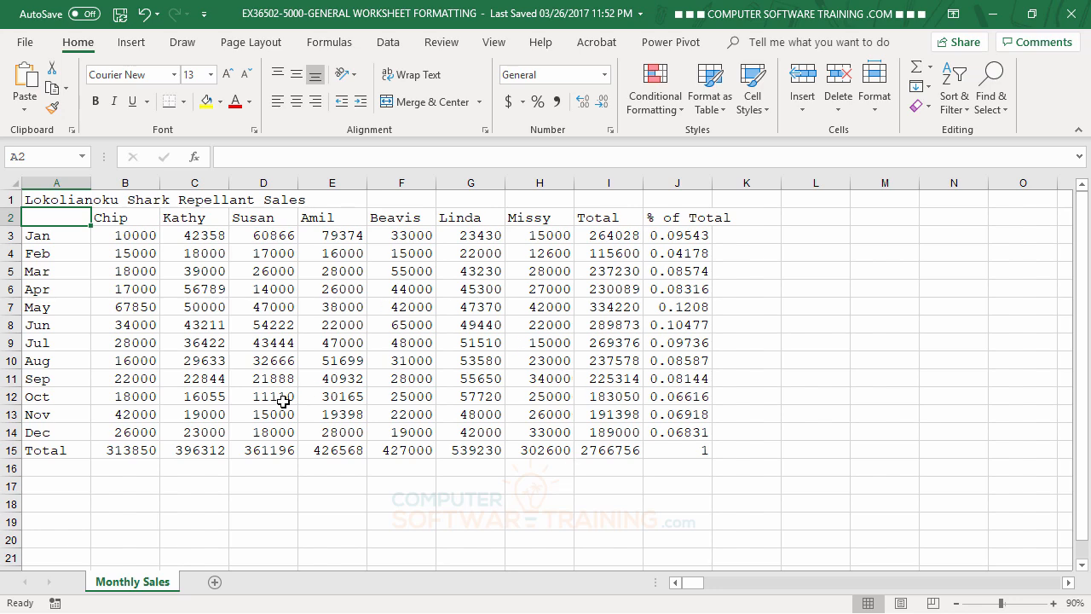
# Merge and center the title across cells A1 through J1.
pyautogui.click(49, 199)
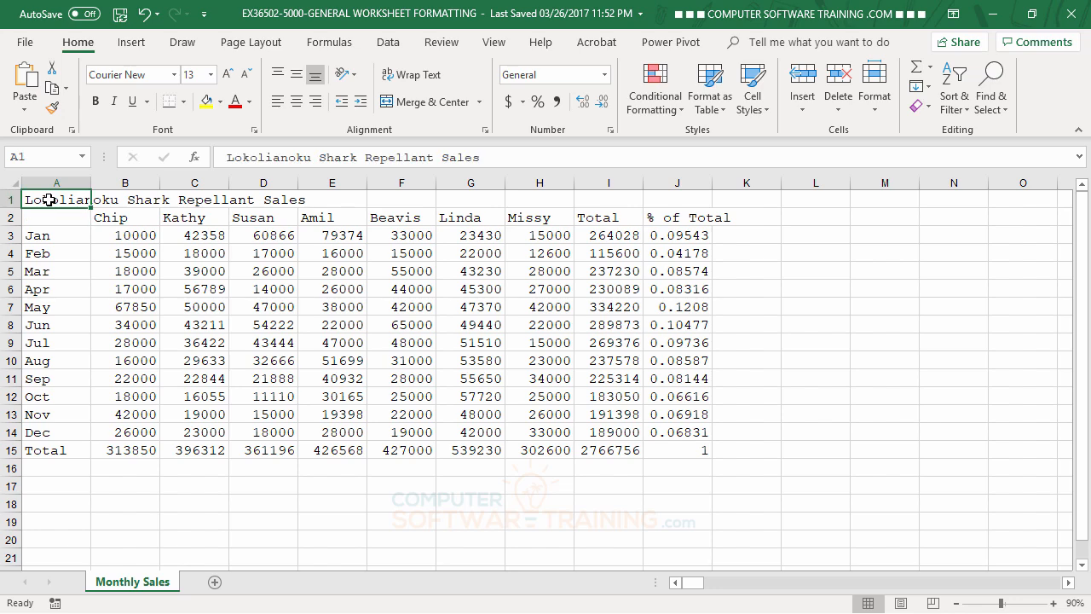
pyautogui.moveTo(49, 199); pyautogui.dragTo(692, 195)
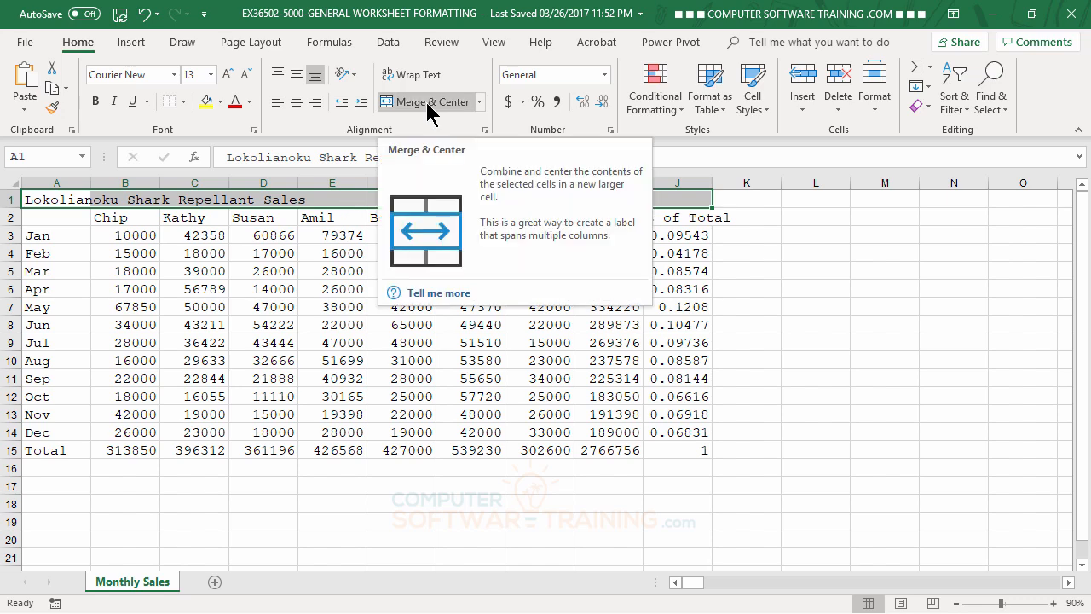
pyautogui.click(297, 105)
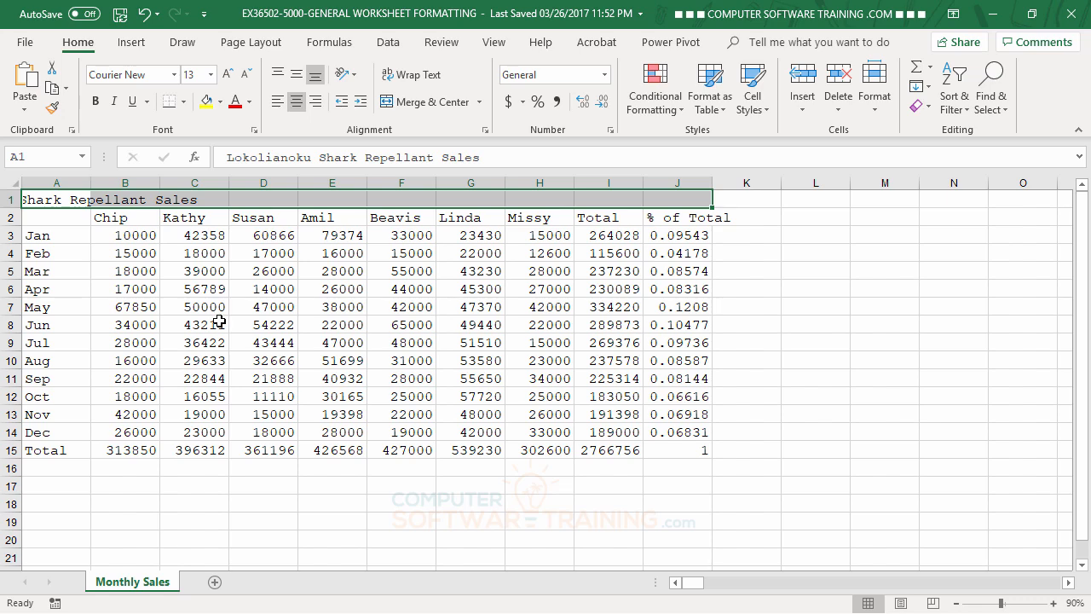
pyautogui.click(400, 111)
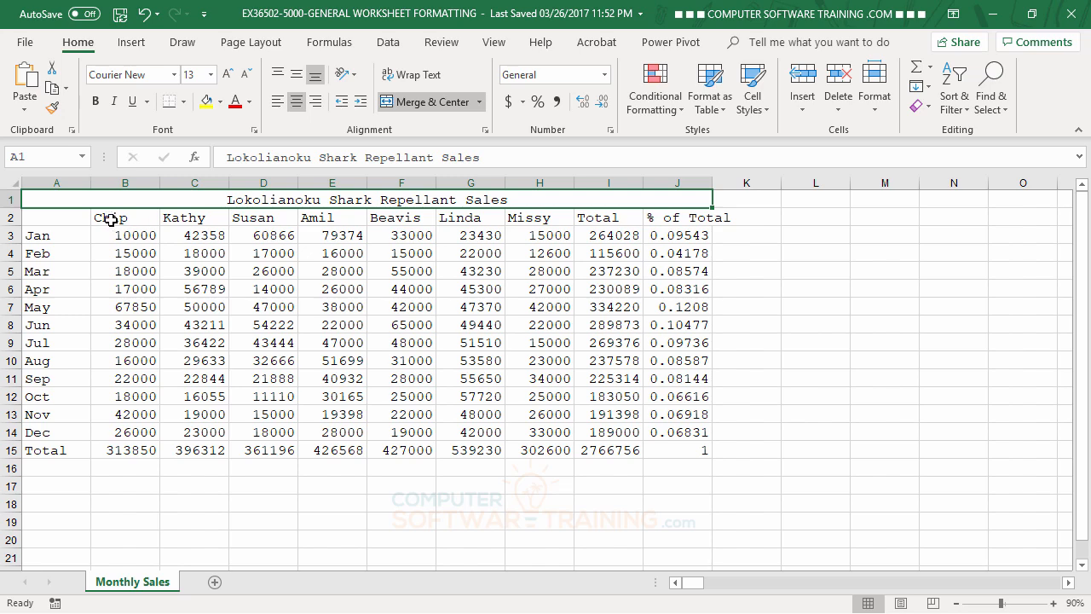
# Center the column headings in cells B2 through J2.
pyautogui.moveTo(111, 218); pyautogui.dragTo(663, 219)
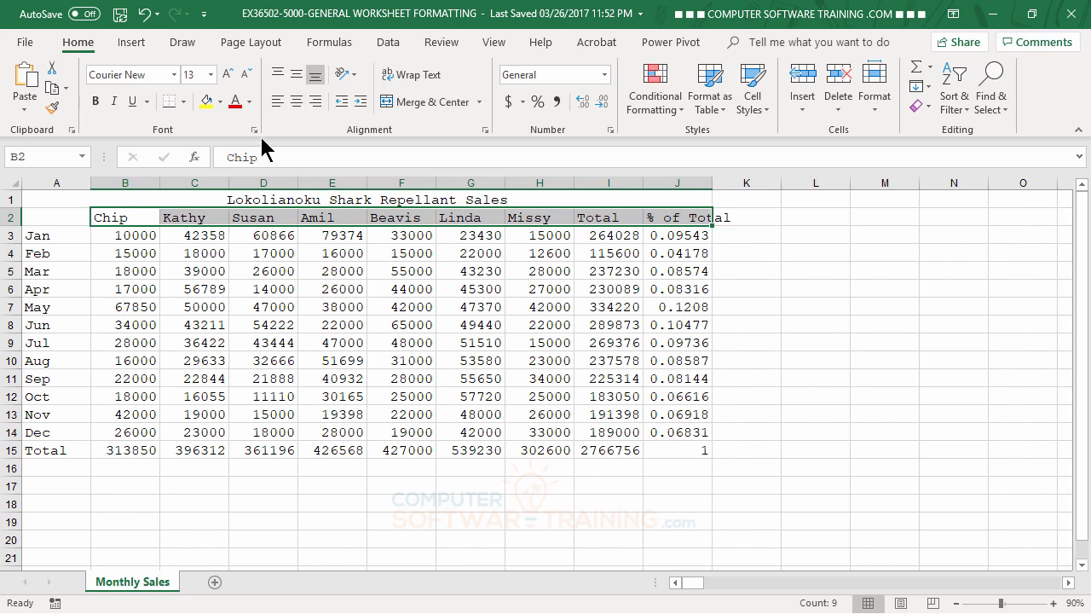
pyautogui.click(296, 102)
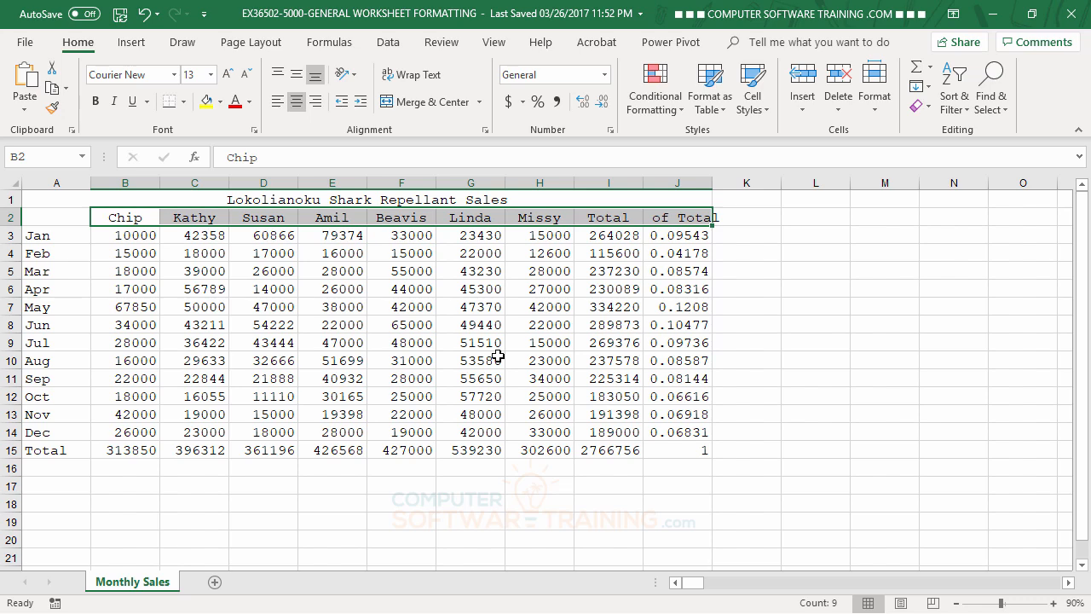
# Apply Comma Style to the sales figures and totals in B3 through I15.
pyautogui.click(114, 238)
pyautogui.moveTo(113, 238); pyautogui.dragTo(629, 452)
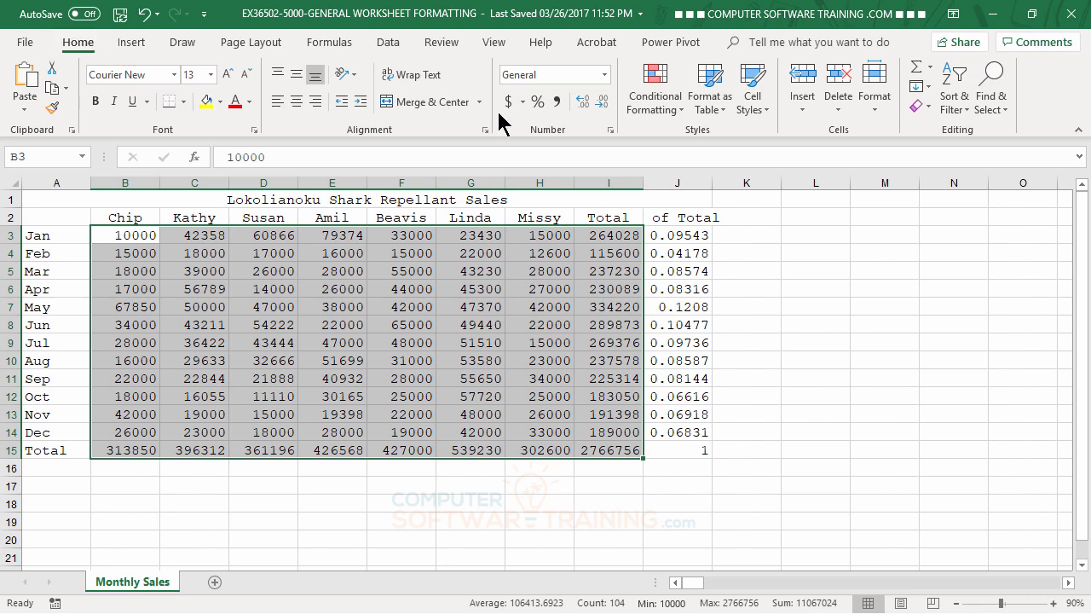
pyautogui.click(558, 102)
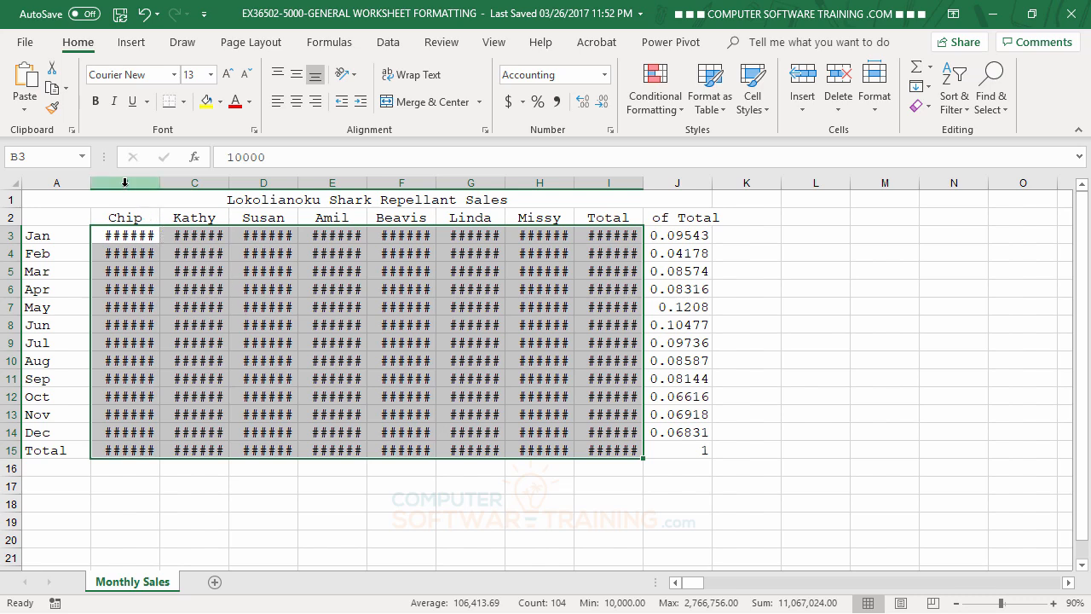
# AutoFit the widths of columns B through I.
pyautogui.moveTo(124, 183); pyautogui.dragTo(632, 184)
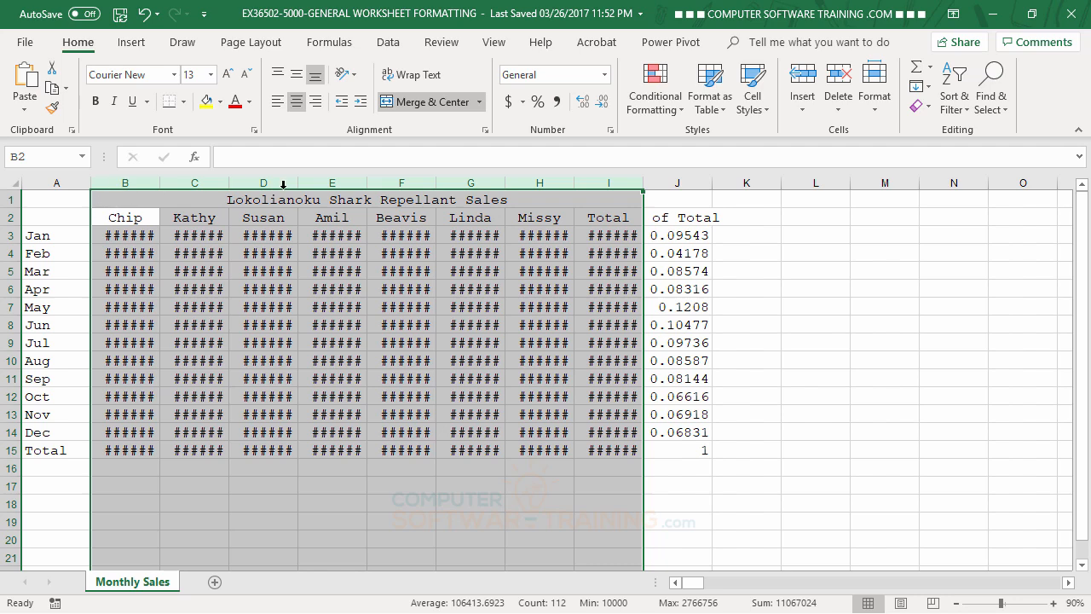
pyautogui.doubleClick(573, 180)
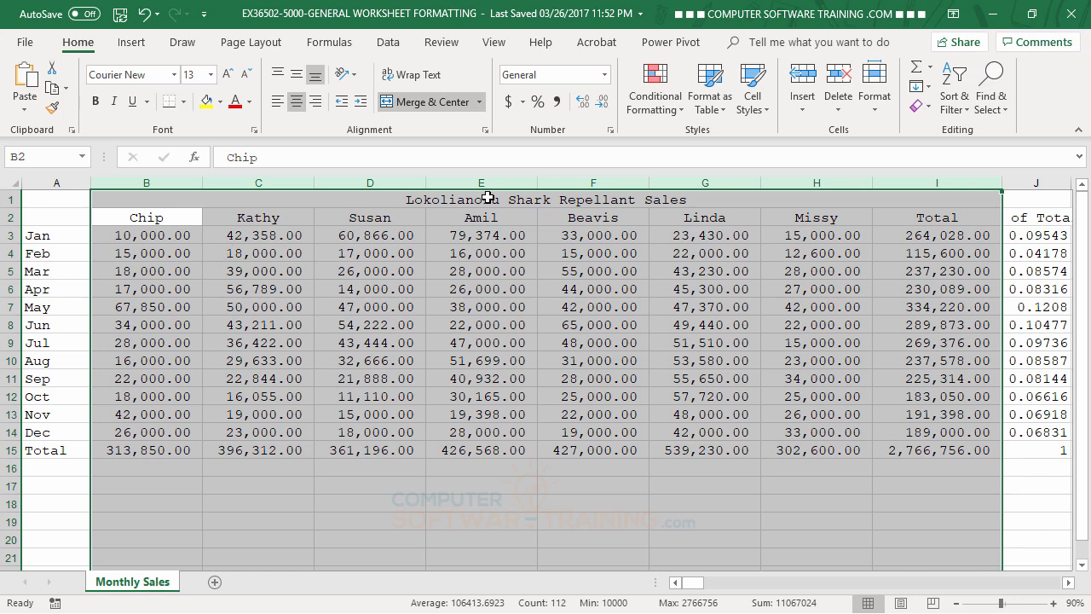
# Decrease the decimal places of the figures in B3 through I15 to whole numbers.
pyautogui.click(602, 102)
pyautogui.click(603, 103)
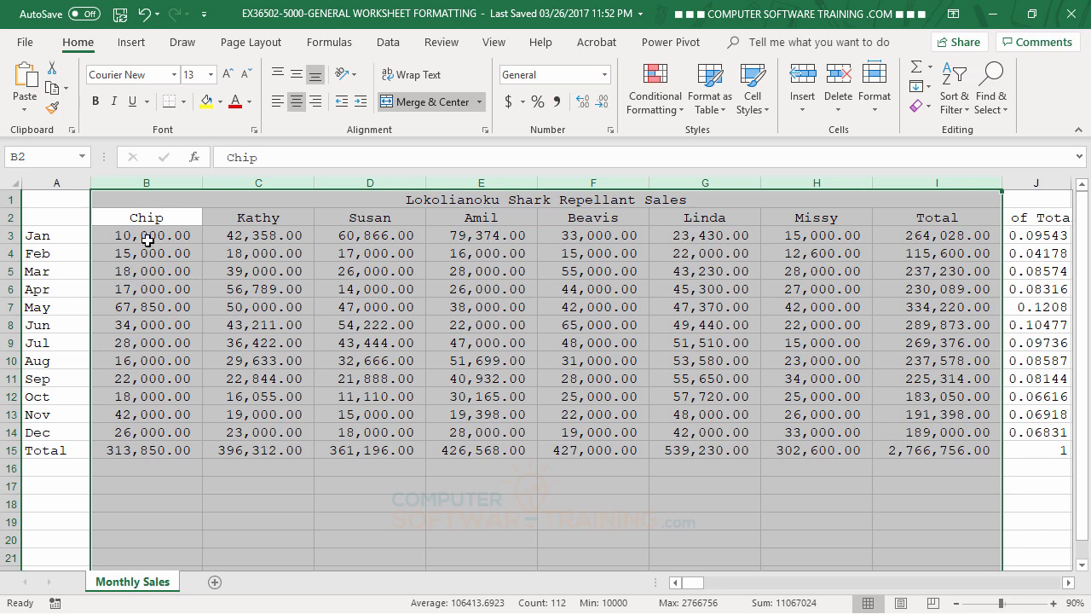
pyautogui.moveTo(149, 239); pyautogui.dragTo(929, 446)
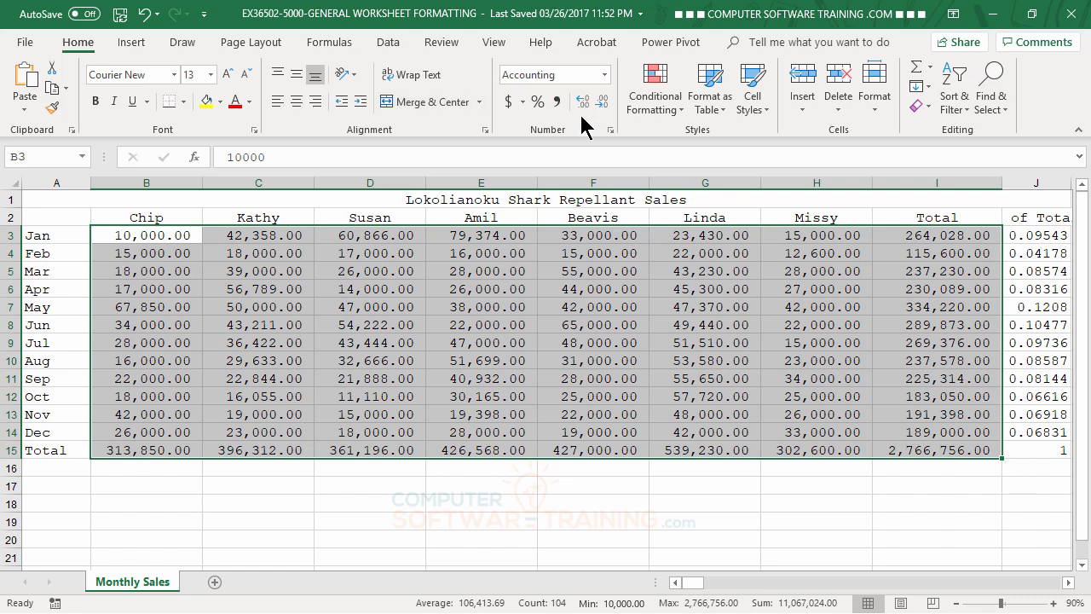
pyautogui.click(605, 102)
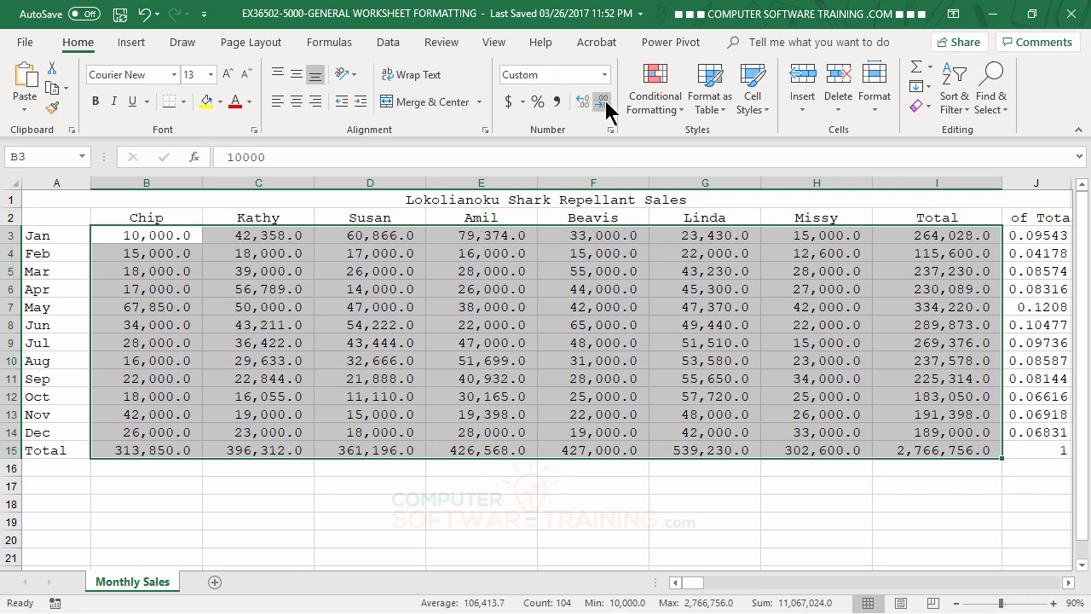
pyautogui.click(603, 102)
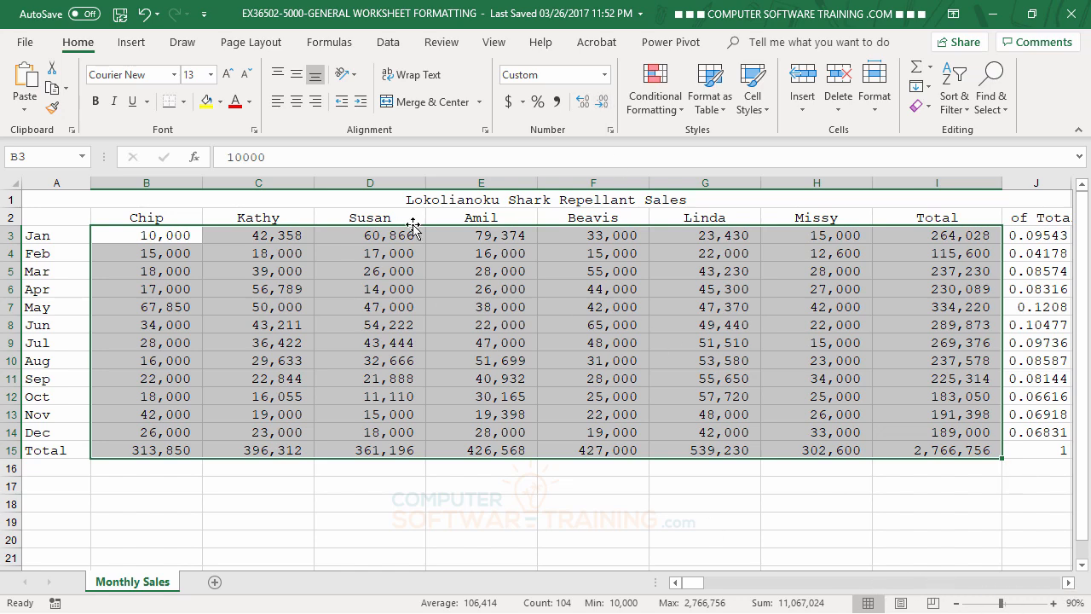
# Format the % of Total values in J3 through J15 as percentages with two decimal places.
pyautogui.click(1068, 582)
pyautogui.click(1068, 583)
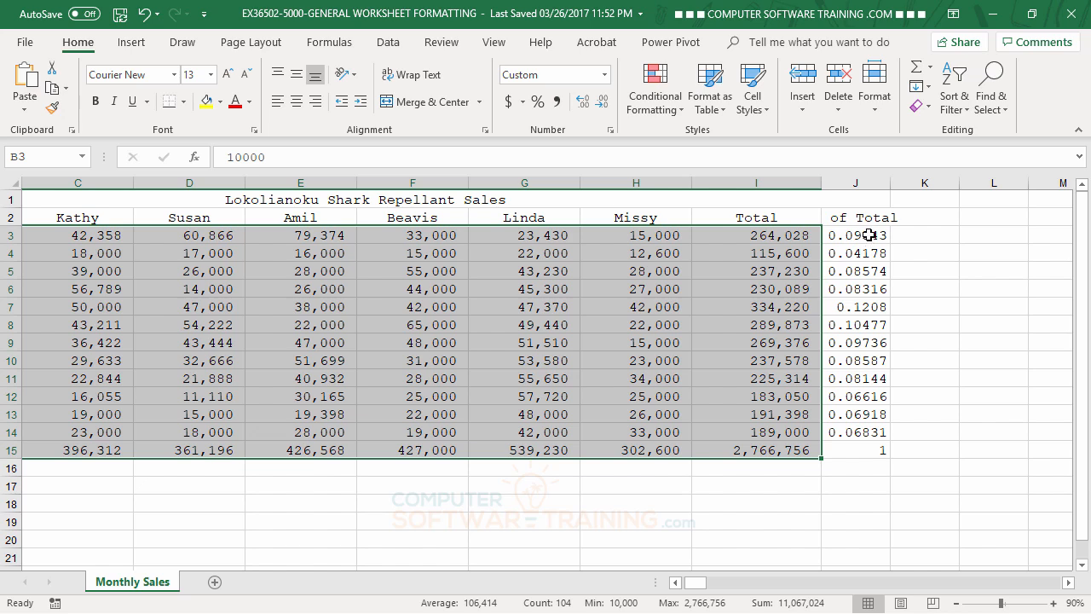
pyautogui.moveTo(694, 588); pyautogui.dragTo(688, 587)
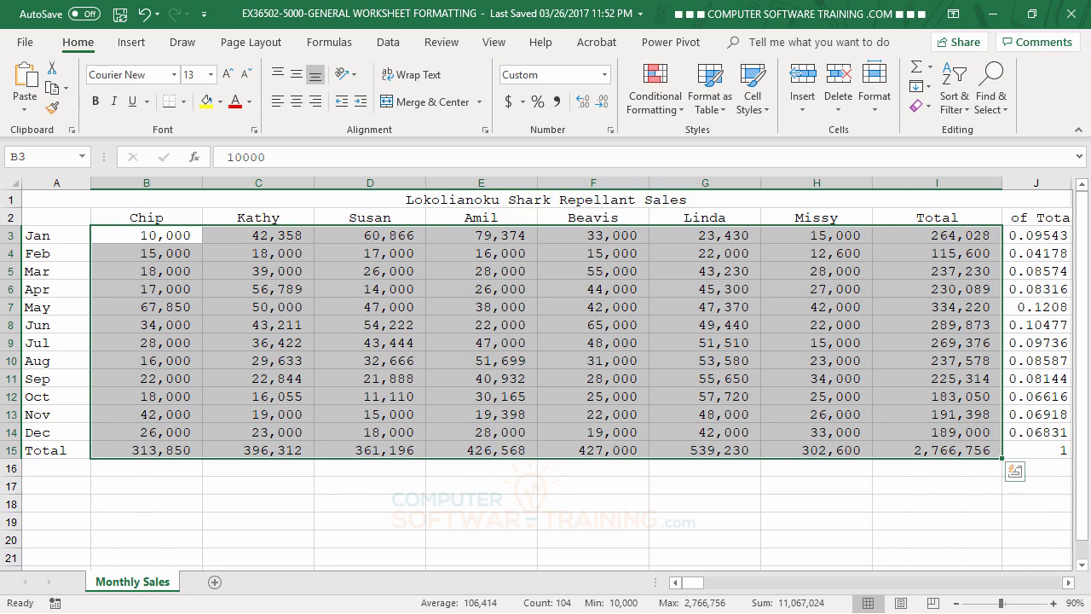
pyautogui.click(1068, 582)
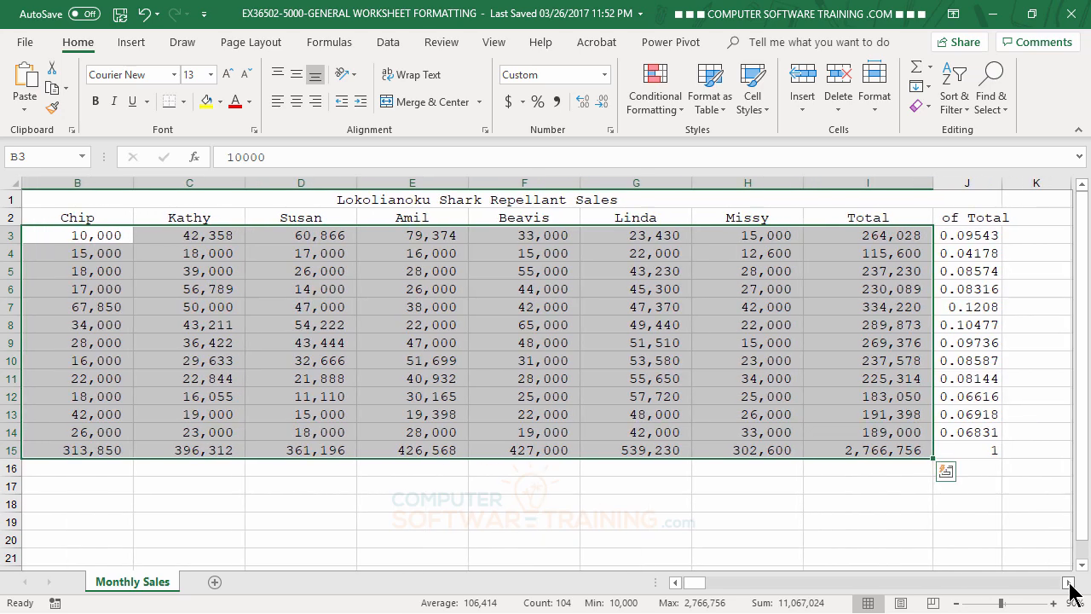
pyautogui.click(1068, 582)
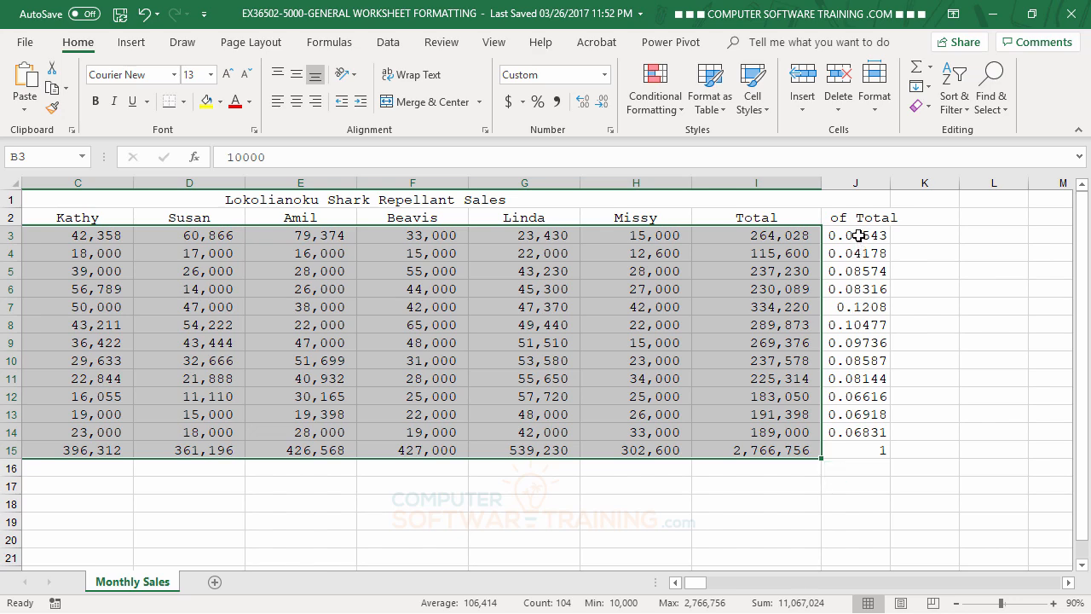
pyautogui.moveTo(858, 235); pyautogui.dragTo(865, 450)
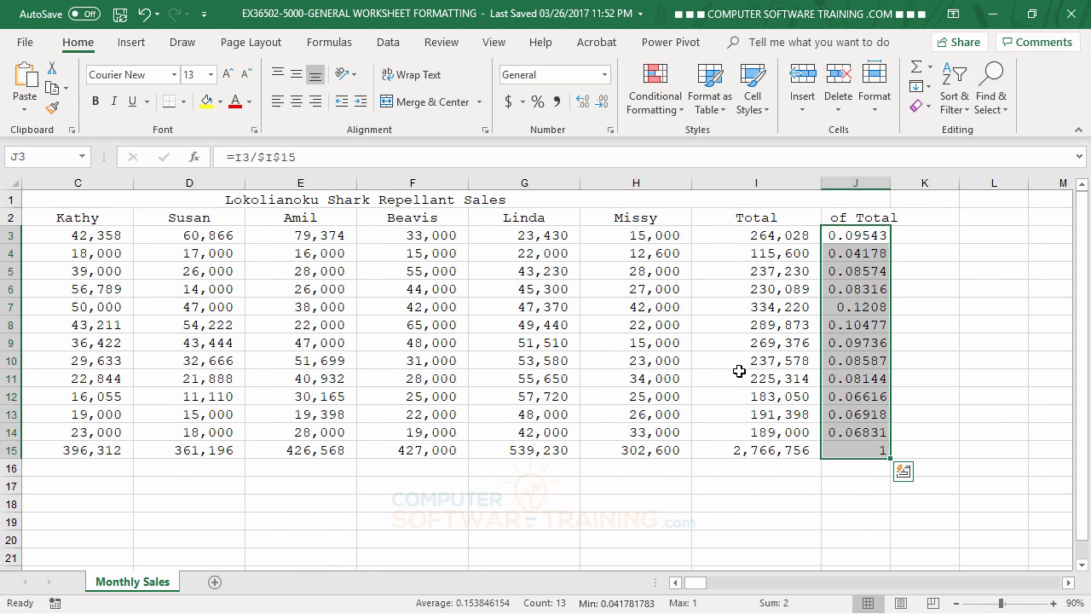
pyautogui.click(538, 103)
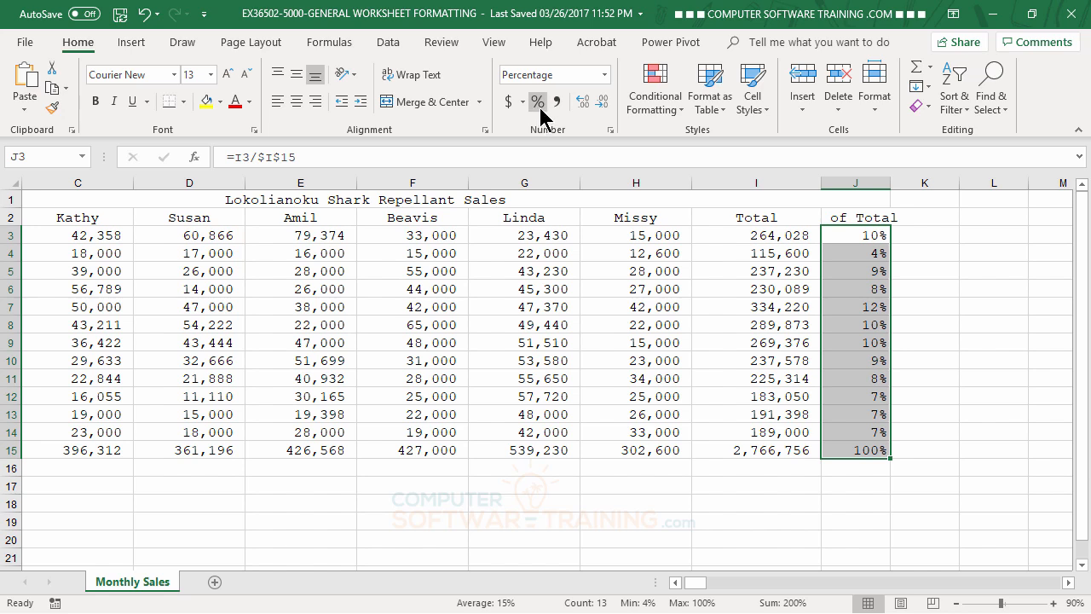
pyautogui.click(583, 104)
pyautogui.click(584, 104)
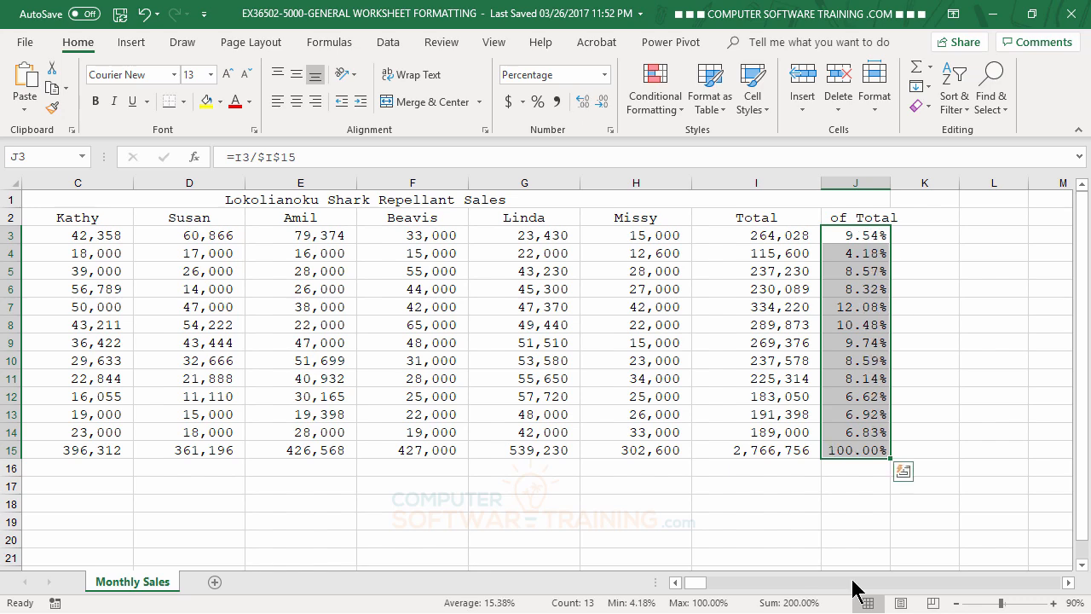
pyautogui.click(776, 509)
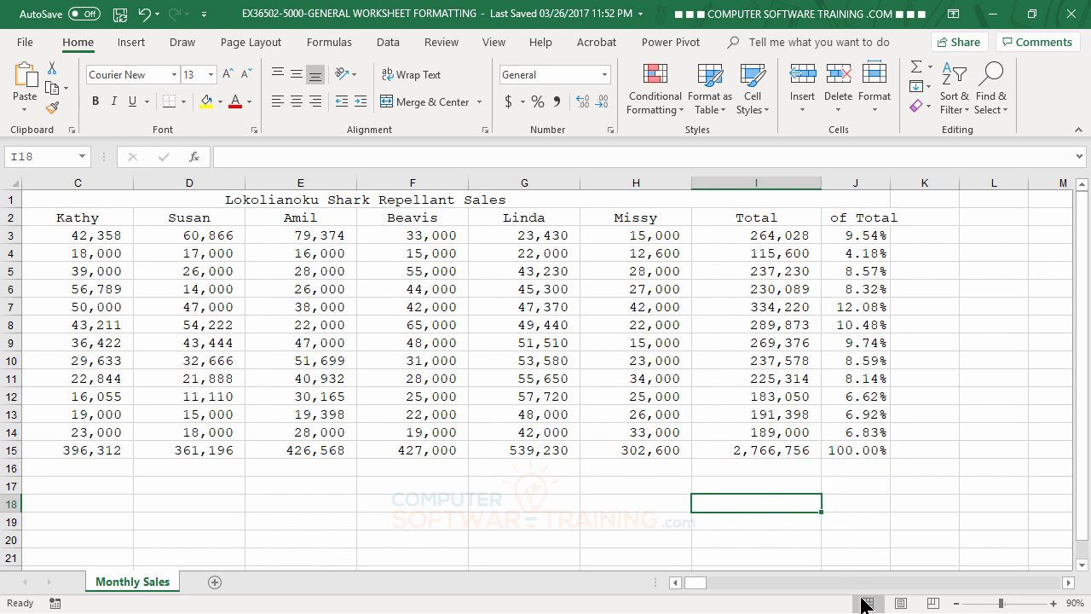
pyautogui.click(818, 584)
pyautogui.moveTo(828, 584); pyautogui.dragTo(680, 586)
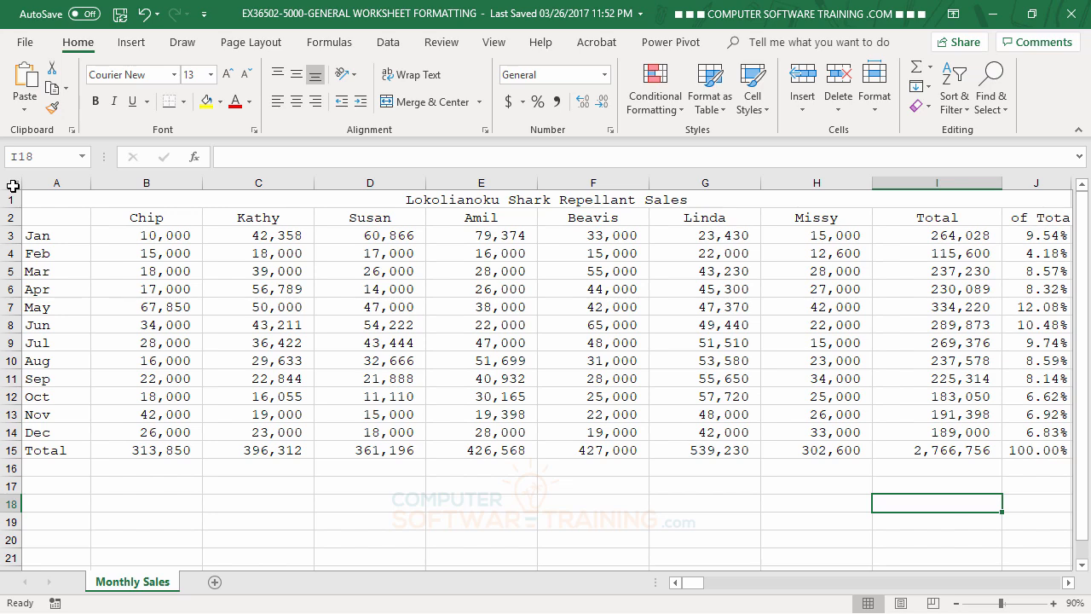
pyautogui.click(12, 184)
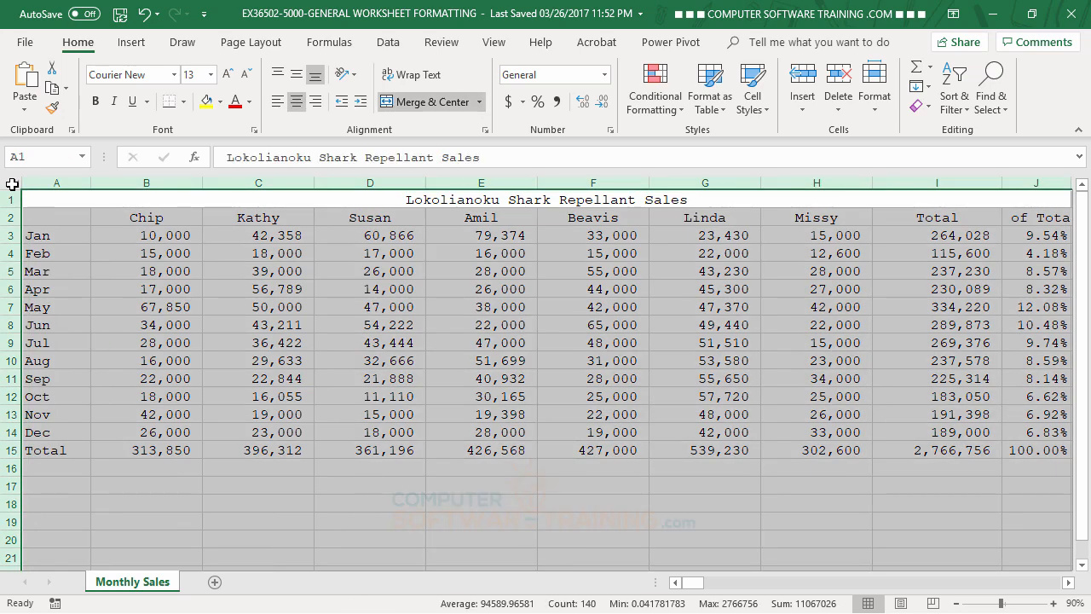
pyautogui.click(220, 359)
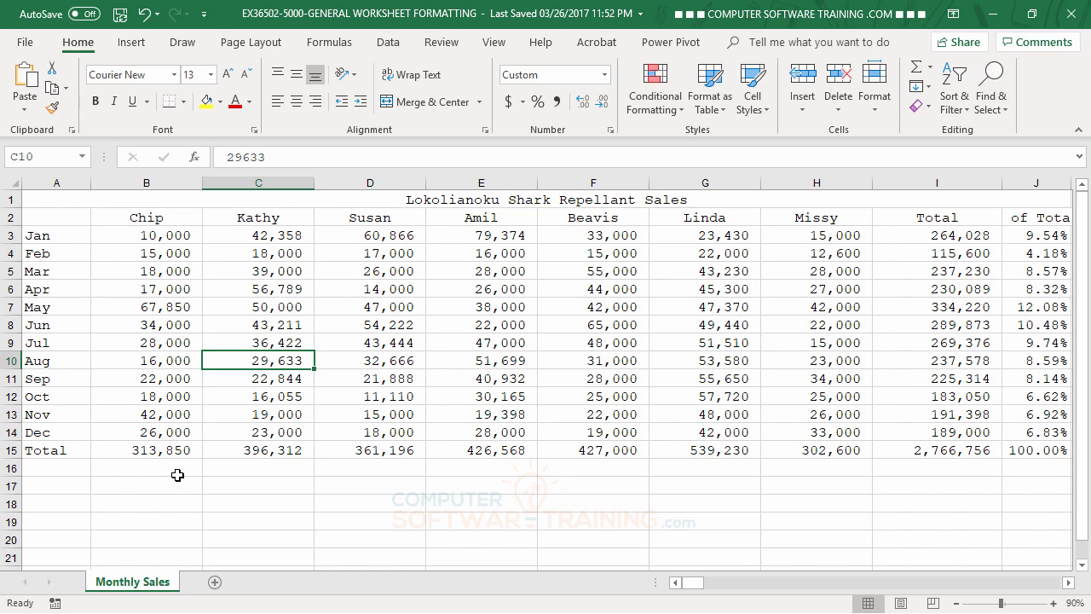
# AutoFit the widths of all columns on the sheet.
pyautogui.doubleClick(202, 183)
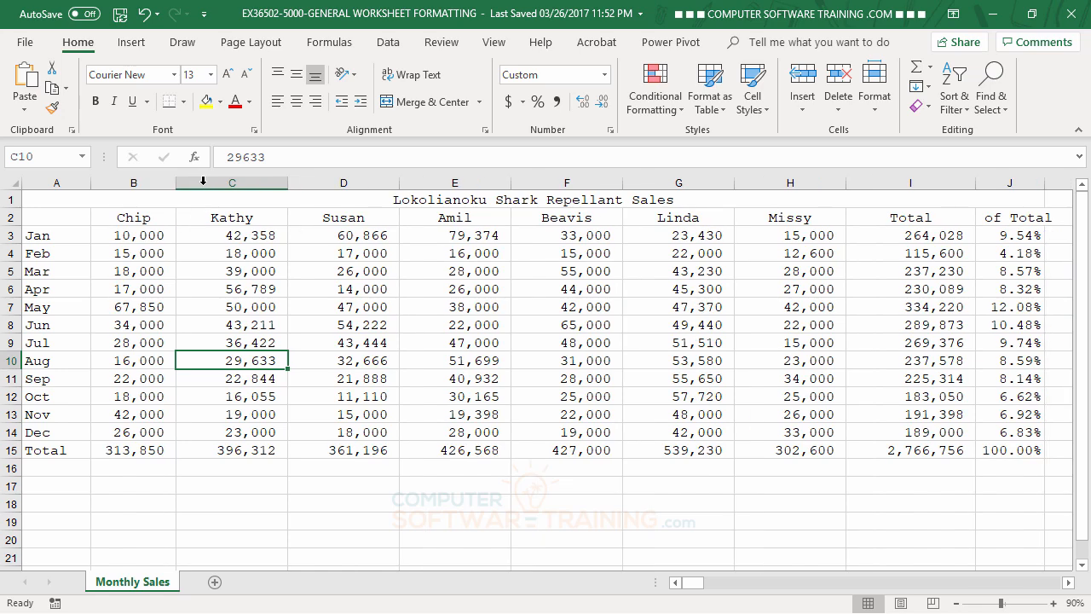
pyautogui.click(11, 183)
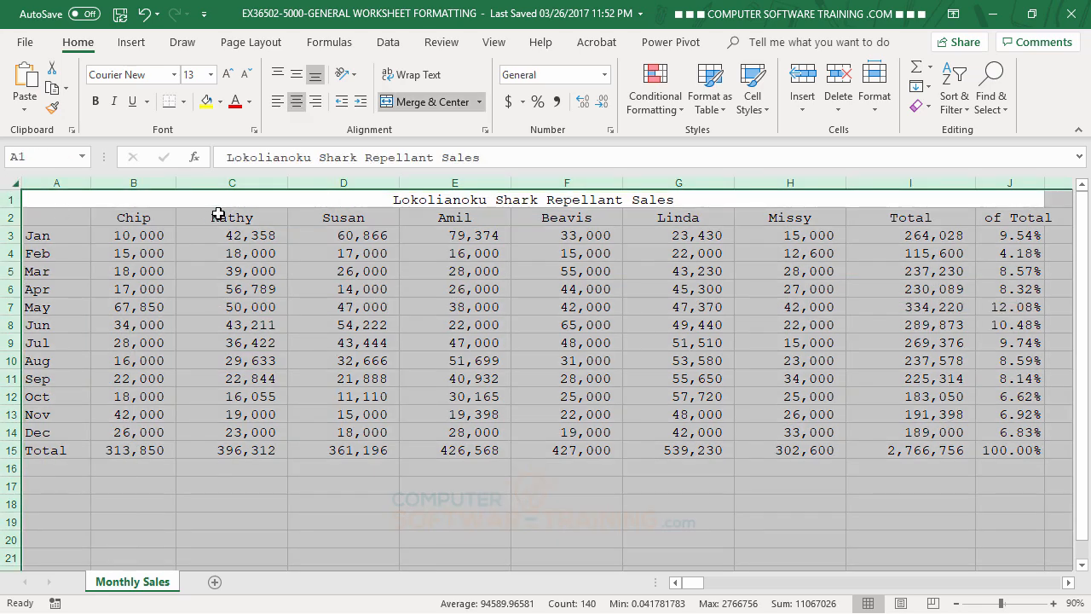
pyautogui.doubleClick(288, 184)
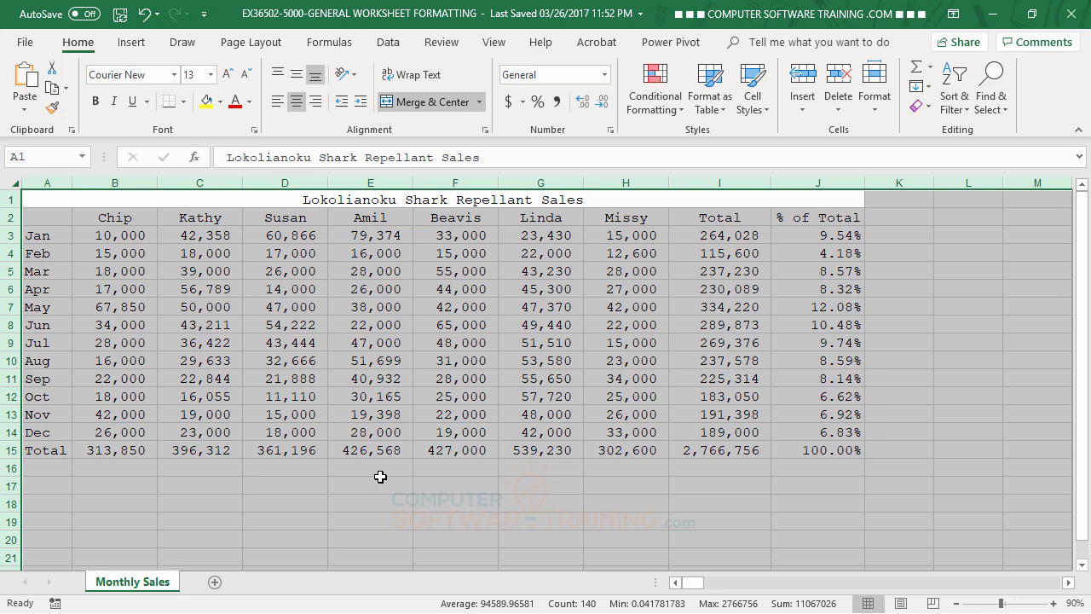
# Bold the merged title in A1.
pyautogui.click(409, 482)
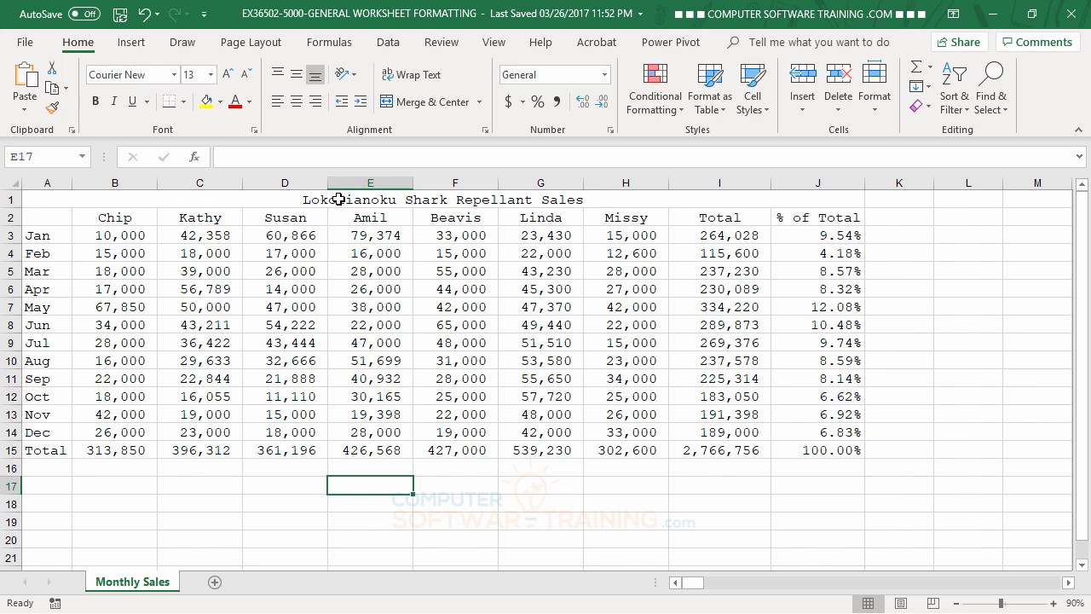
pyautogui.click(338, 199)
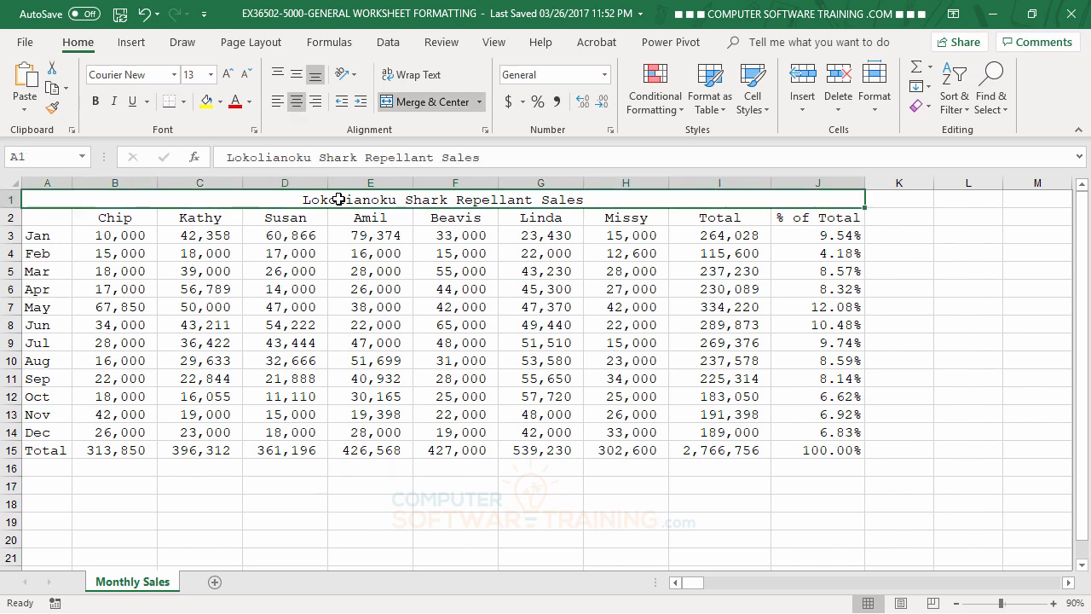
pyautogui.click(95, 102)
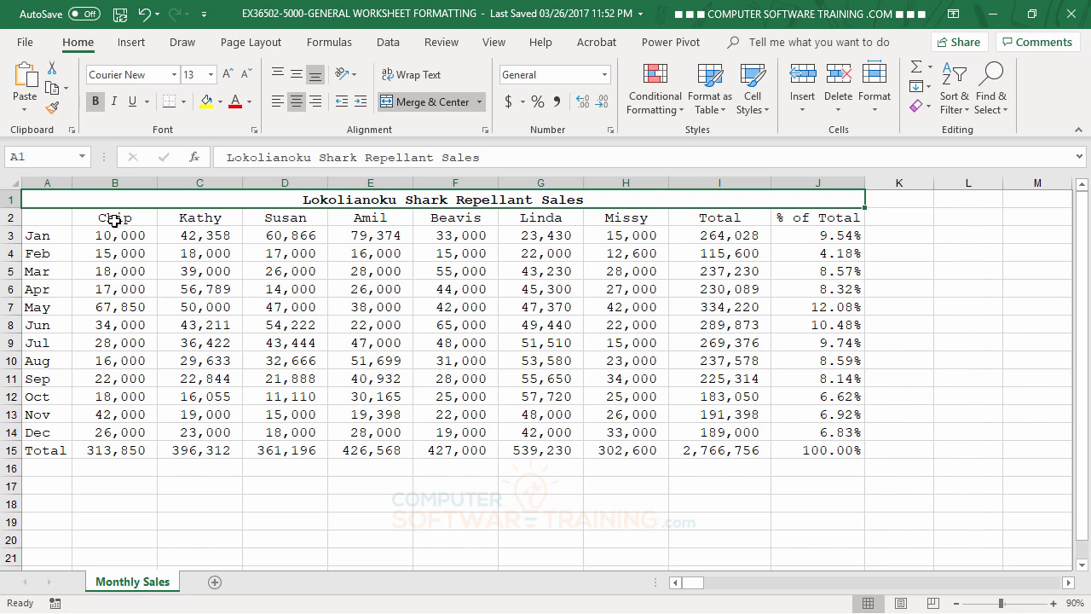
# Bold the column headings in B2 through J2 and the row labels in A3 through A15.
pyautogui.moveTo(114, 220); pyautogui.dragTo(817, 220)
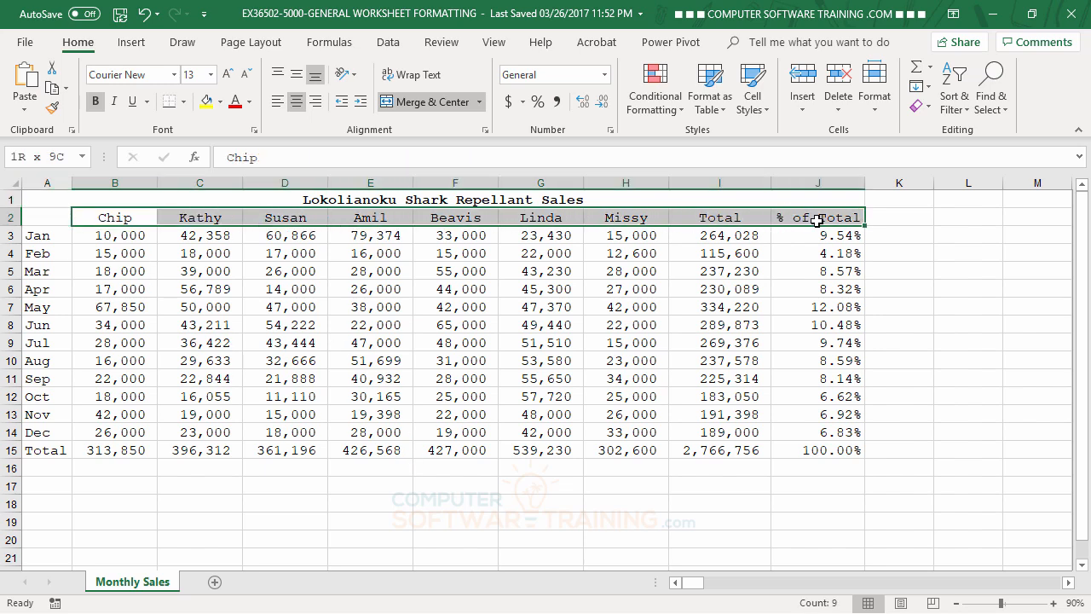
pyautogui.click(95, 102)
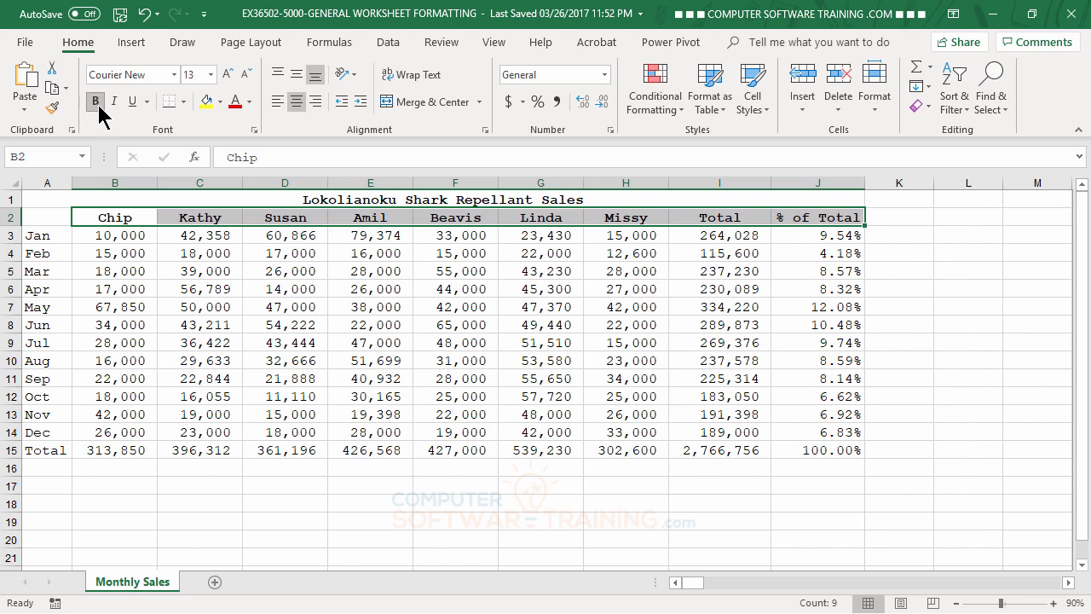
pyautogui.moveTo(39, 237); pyautogui.dragTo(44, 449)
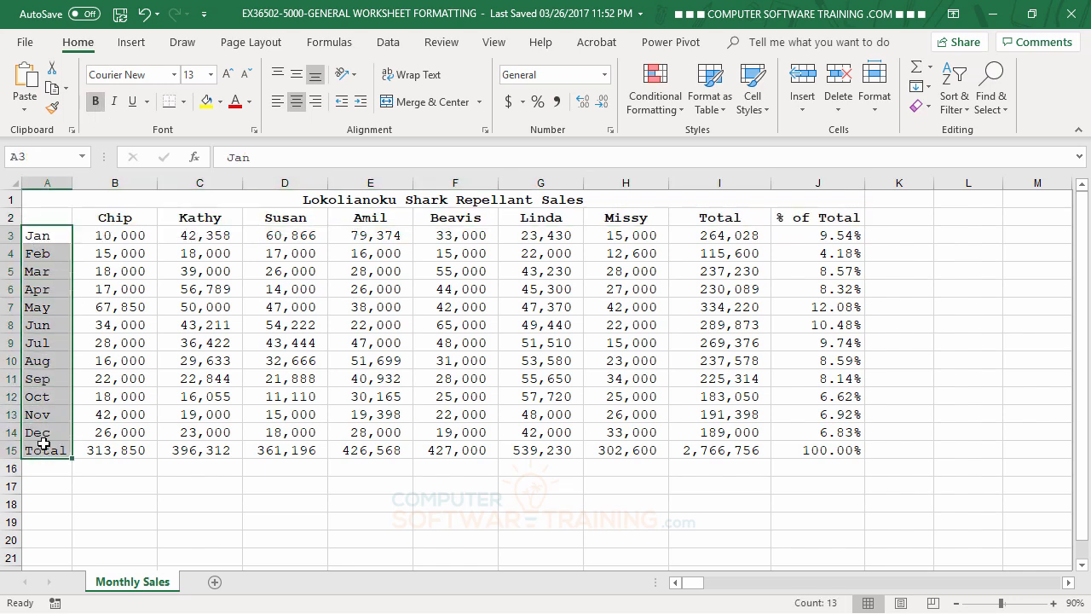
pyautogui.click(96, 102)
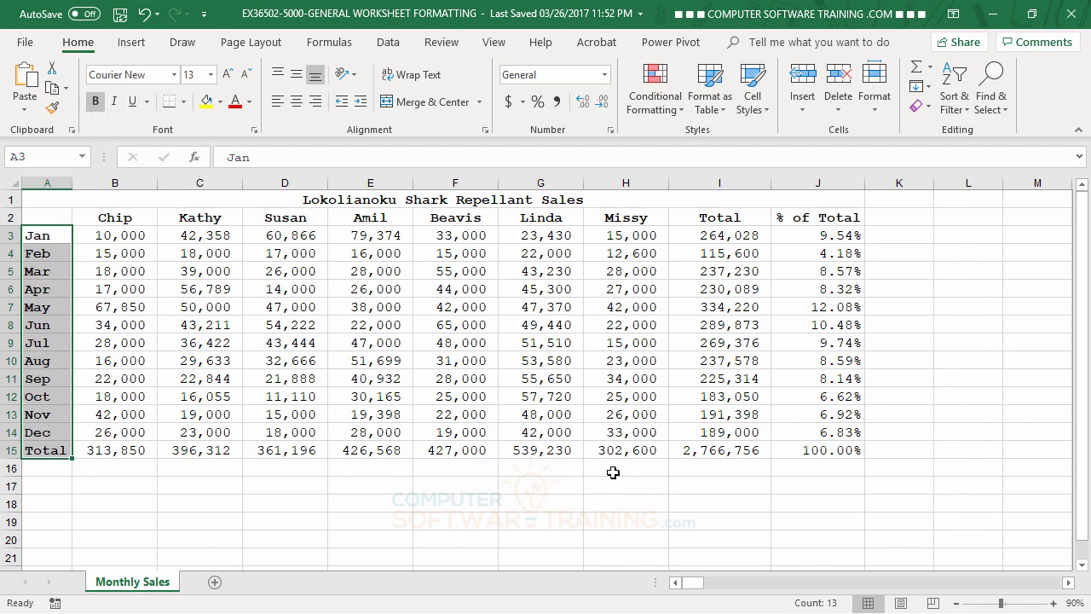
# Bold the totals row from B15 through J15.
pyautogui.click(649, 497)
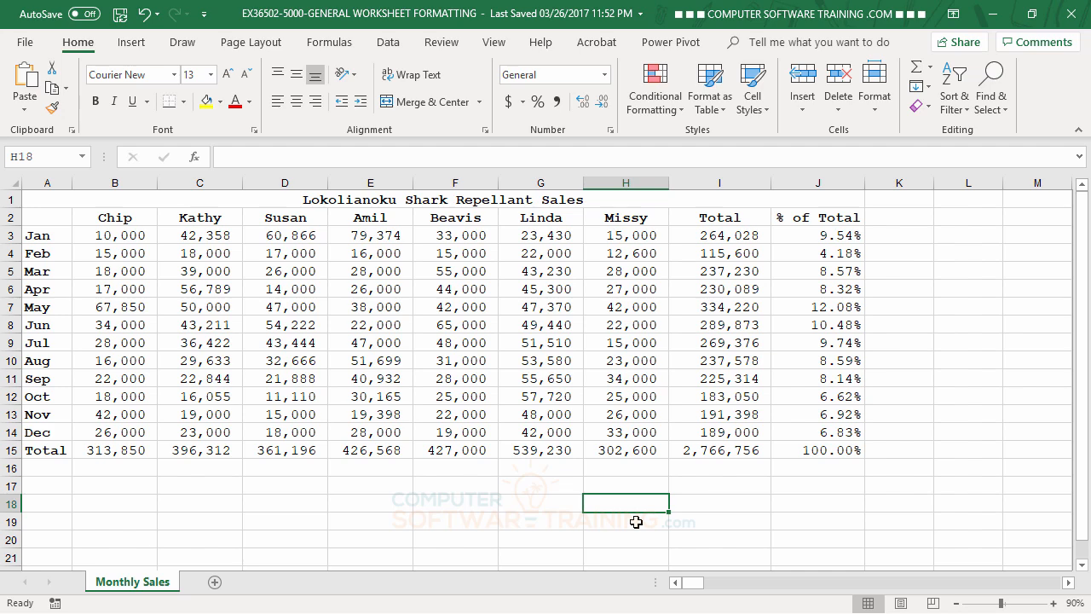
pyautogui.click(120, 454)
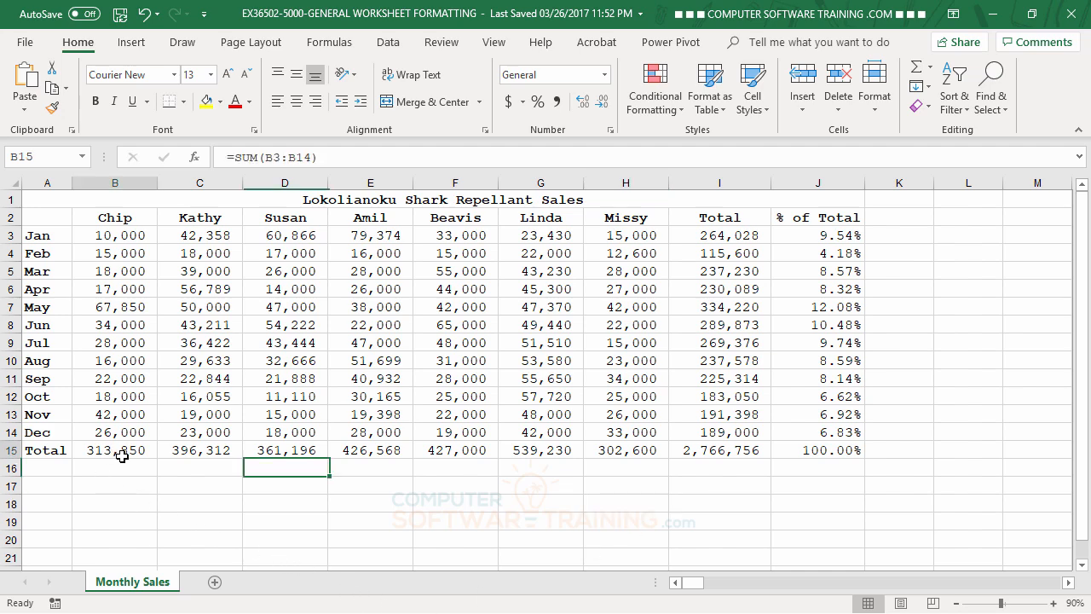
pyautogui.moveTo(122, 456); pyautogui.dragTo(798, 454)
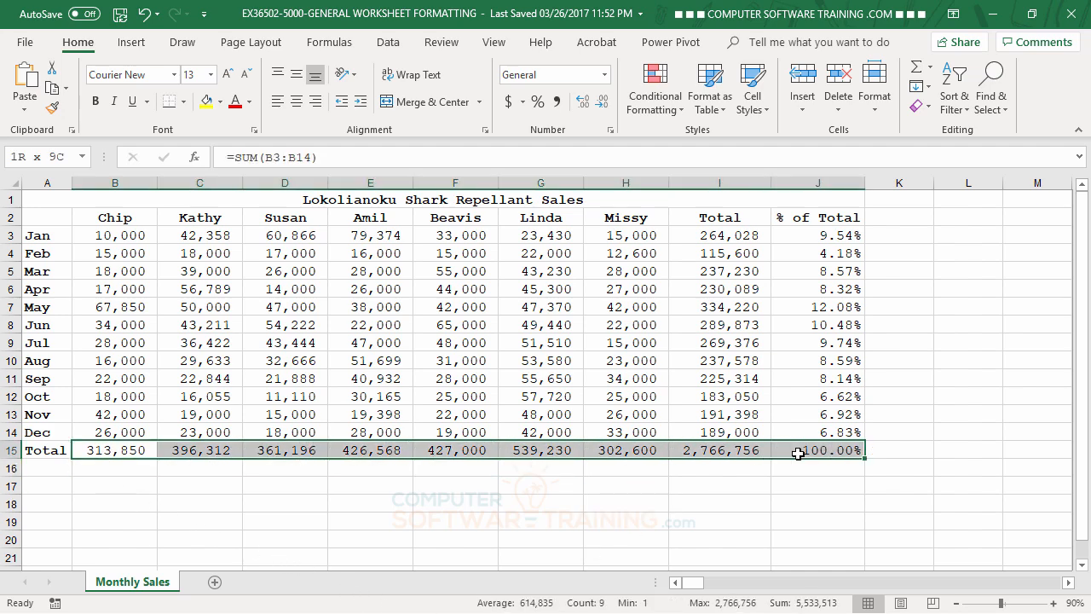
pyautogui.click(96, 102)
# Bold the Total and % of Total values in I3 through J14.
pyautogui.moveTo(699, 237); pyautogui.dragTo(818, 431)
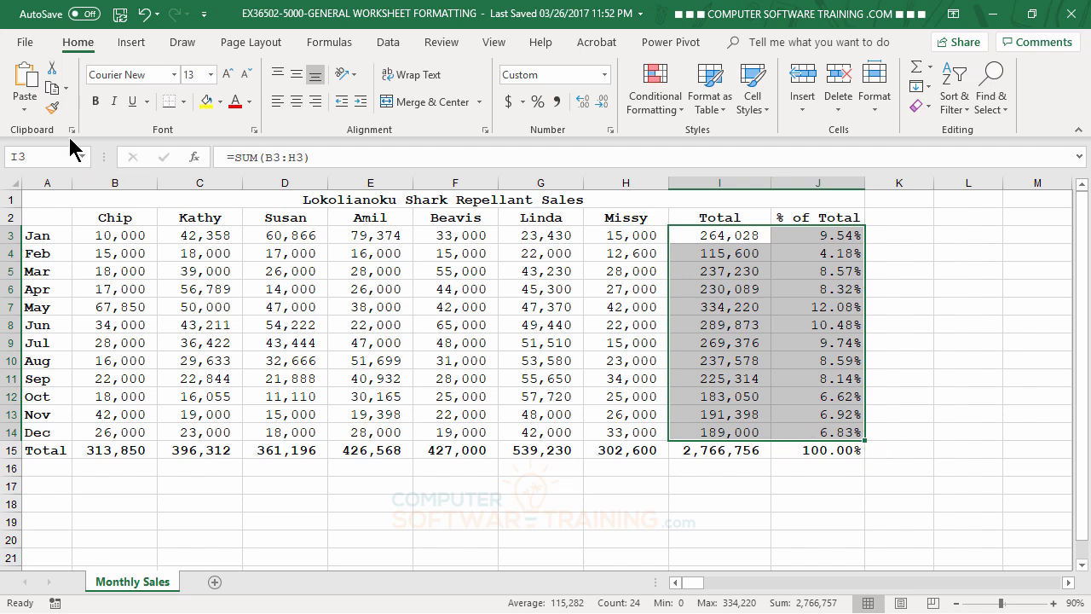
pyautogui.click(96, 102)
pyautogui.click(859, 222)
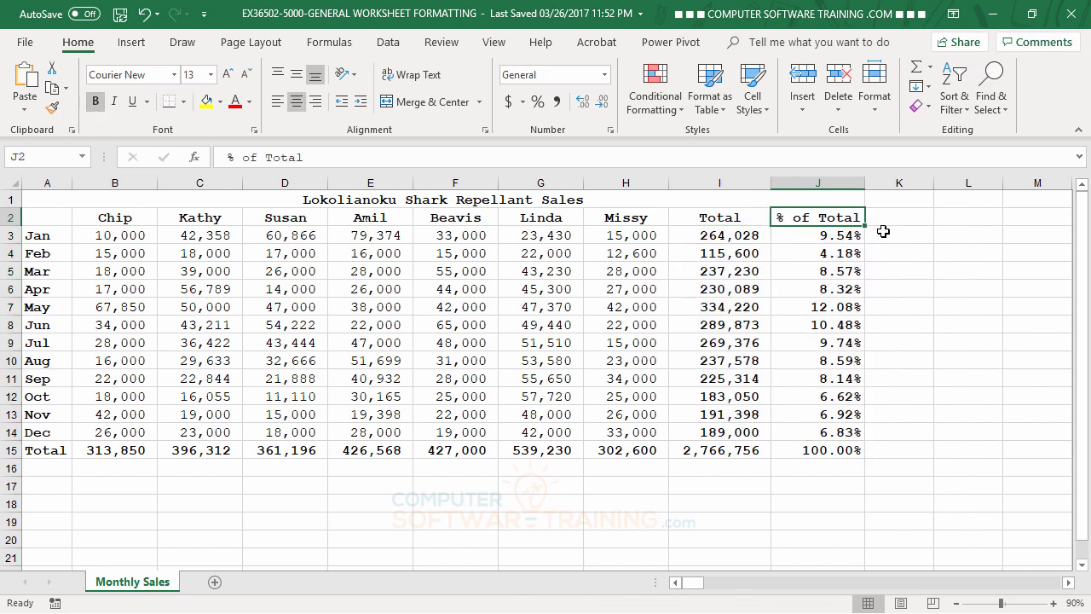
pyautogui.click(989, 430)
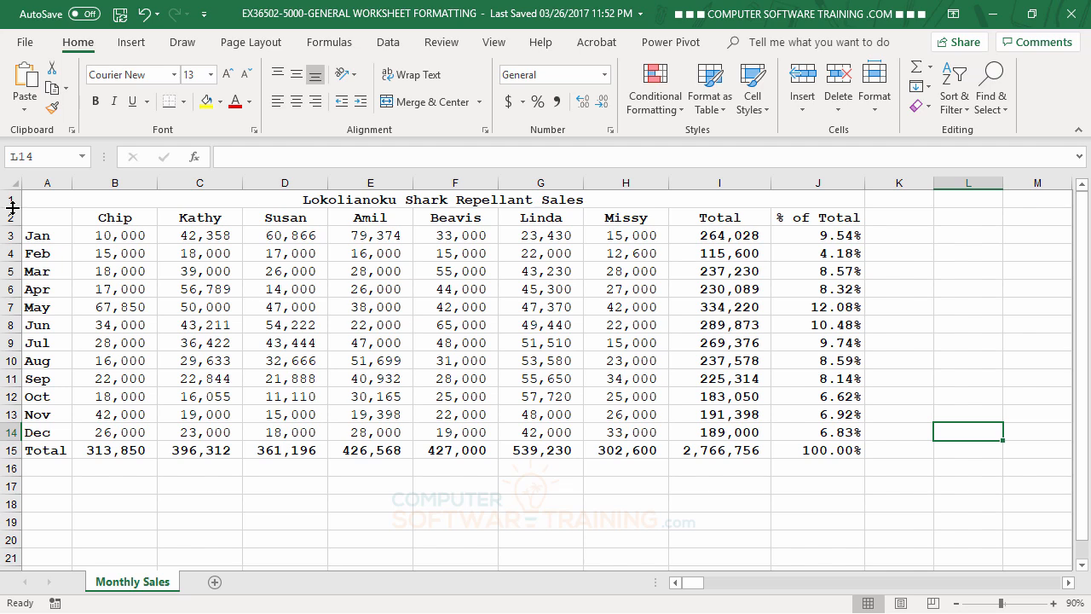
# Make rows 1, 2 and 15 slightly taller.
pyautogui.moveTo(13, 207); pyautogui.dragTo(13, 213)
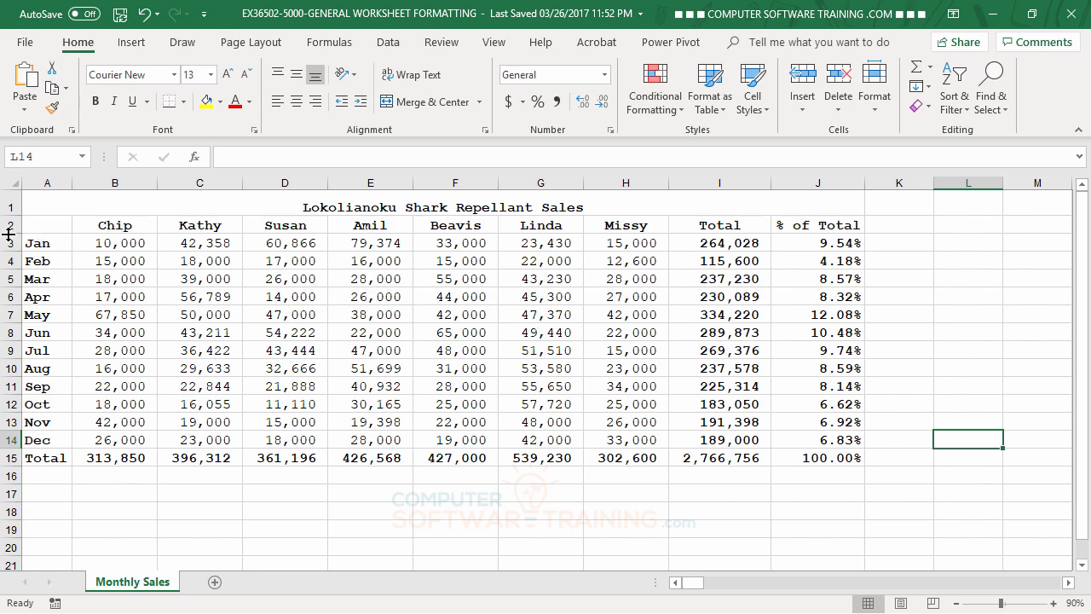
pyautogui.moveTo(9, 233); pyautogui.dragTo(9, 238)
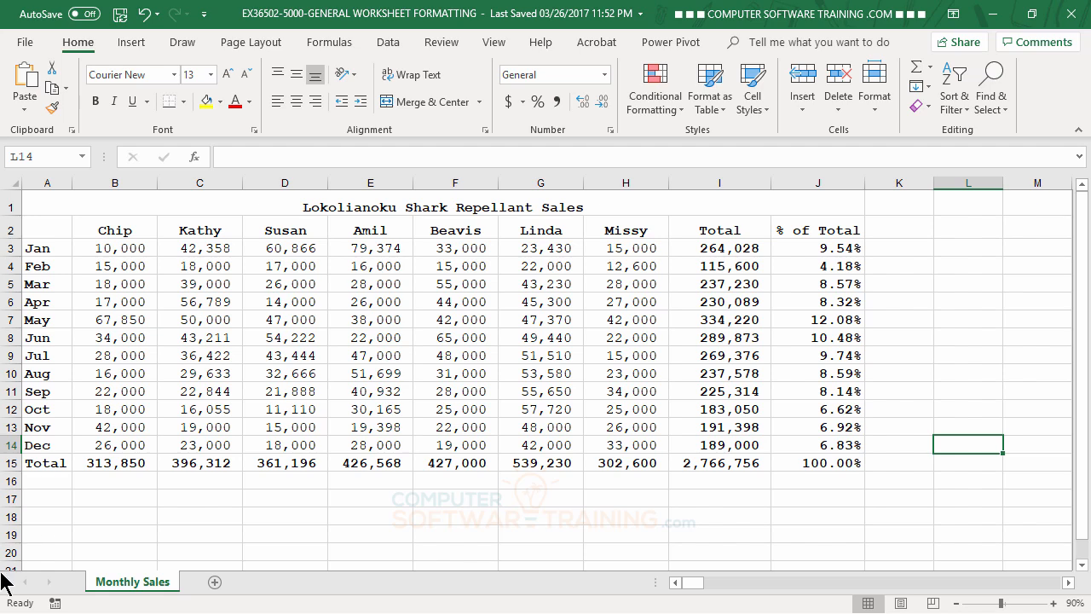
pyautogui.moveTo(15, 471); pyautogui.dragTo(16, 475)
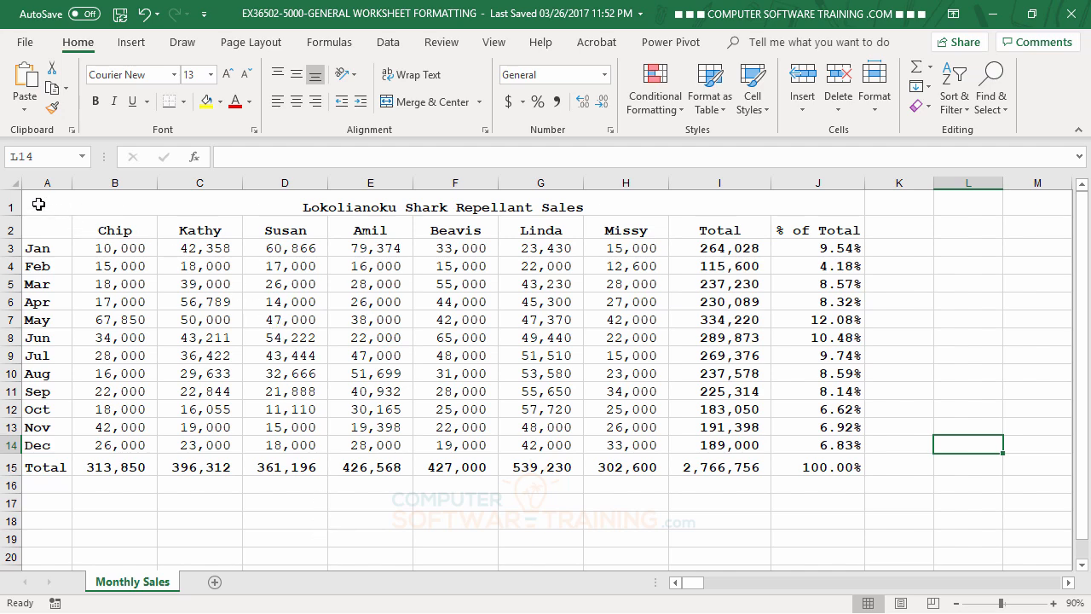
# Vertically center the title and heading rows A1 through J2 with Middle Align.
pyautogui.click(39, 204)
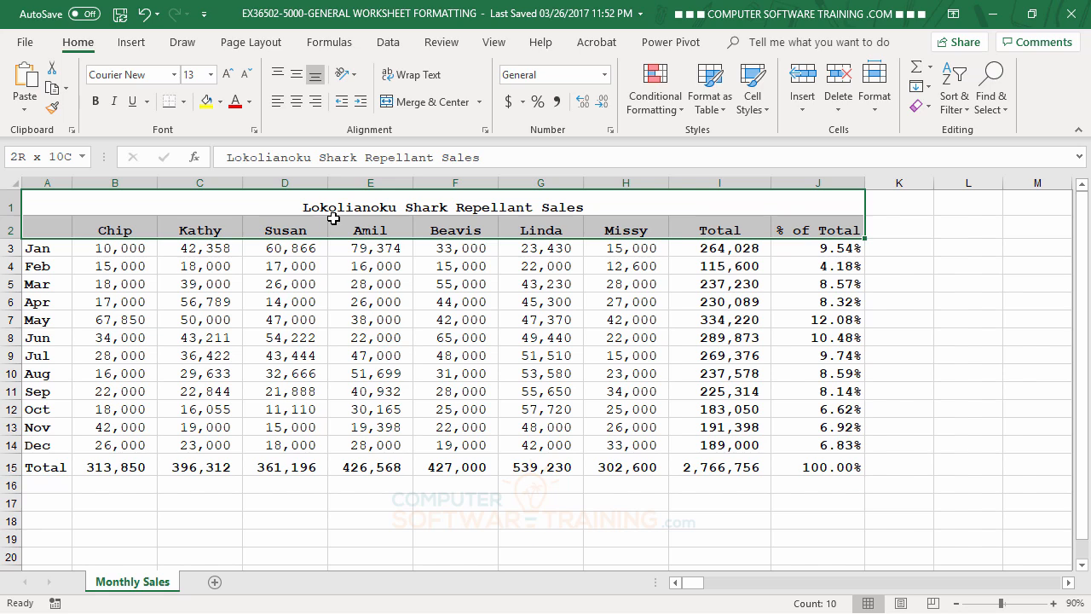
pyautogui.moveTo(333, 218); pyautogui.dragTo(333, 218)
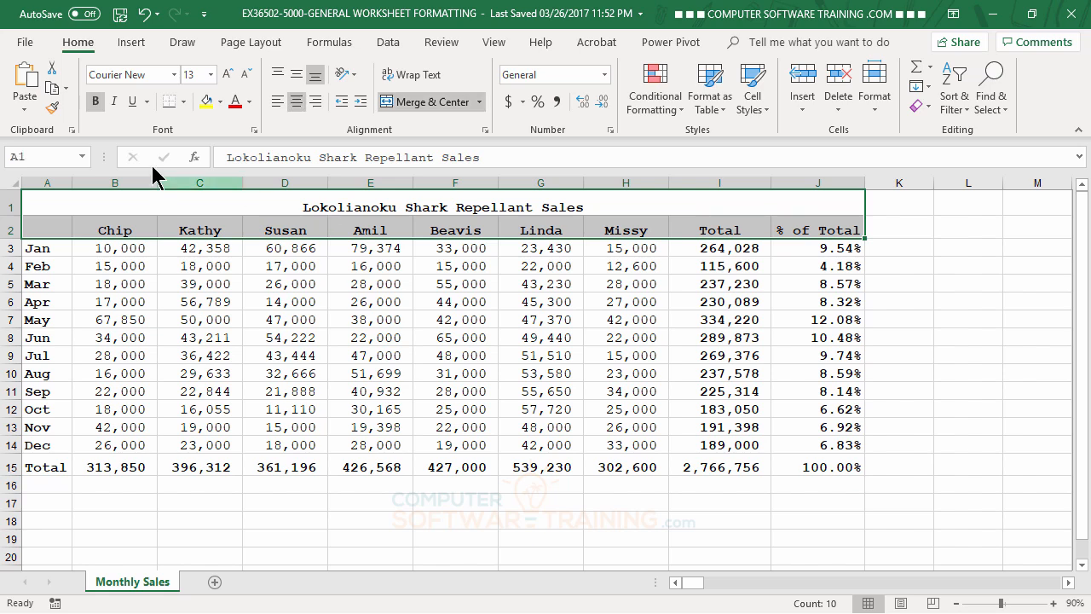
pyautogui.click(300, 74)
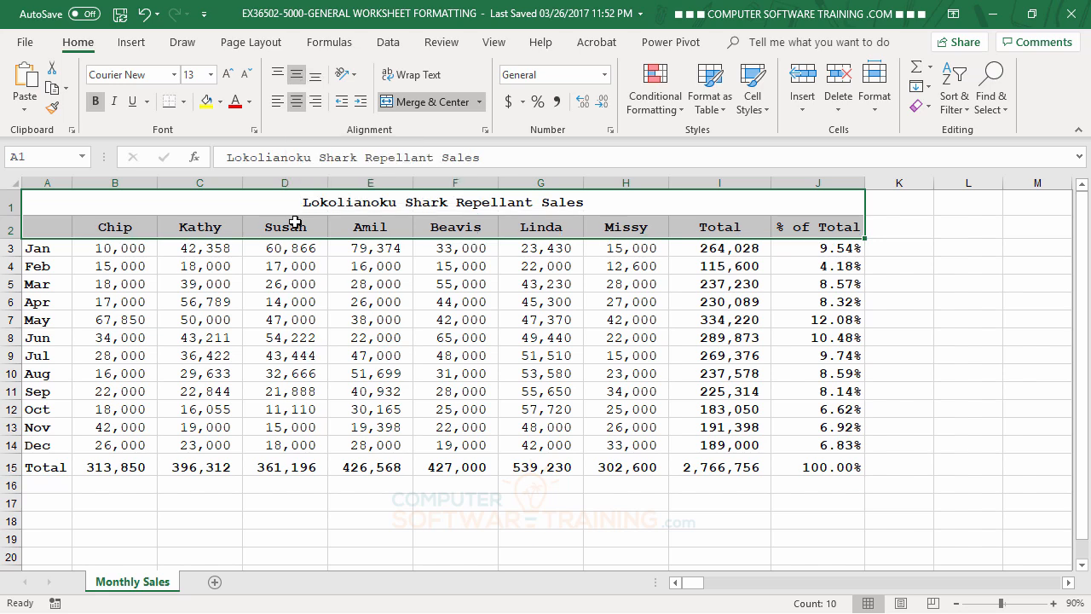
# Vertically center the totals row A15 through J15 with Middle Align.
pyautogui.moveTo(44, 467); pyautogui.dragTo(865, 470)
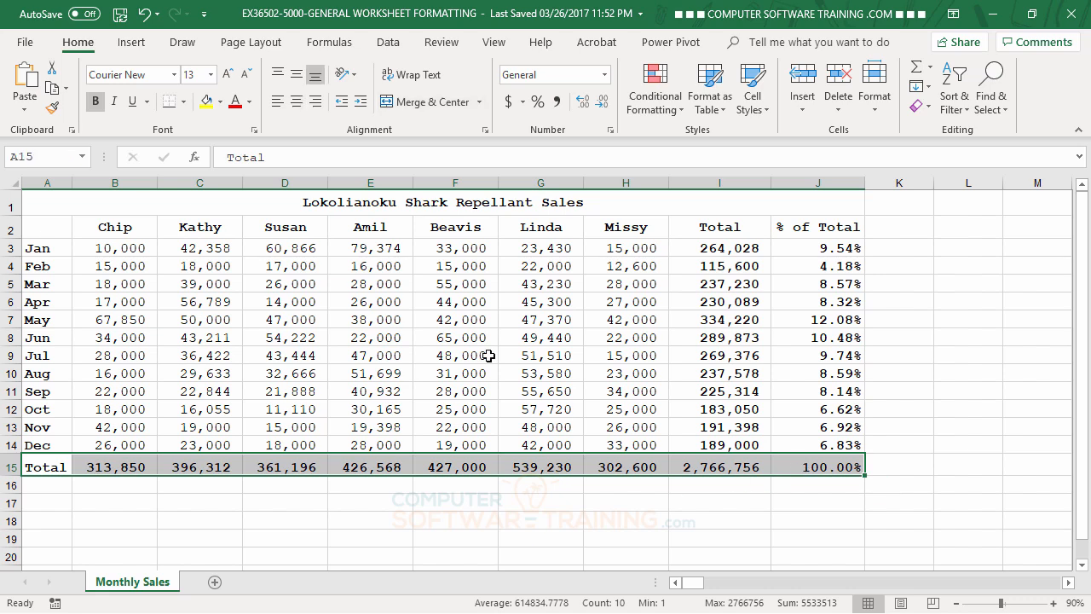
pyautogui.click(297, 75)
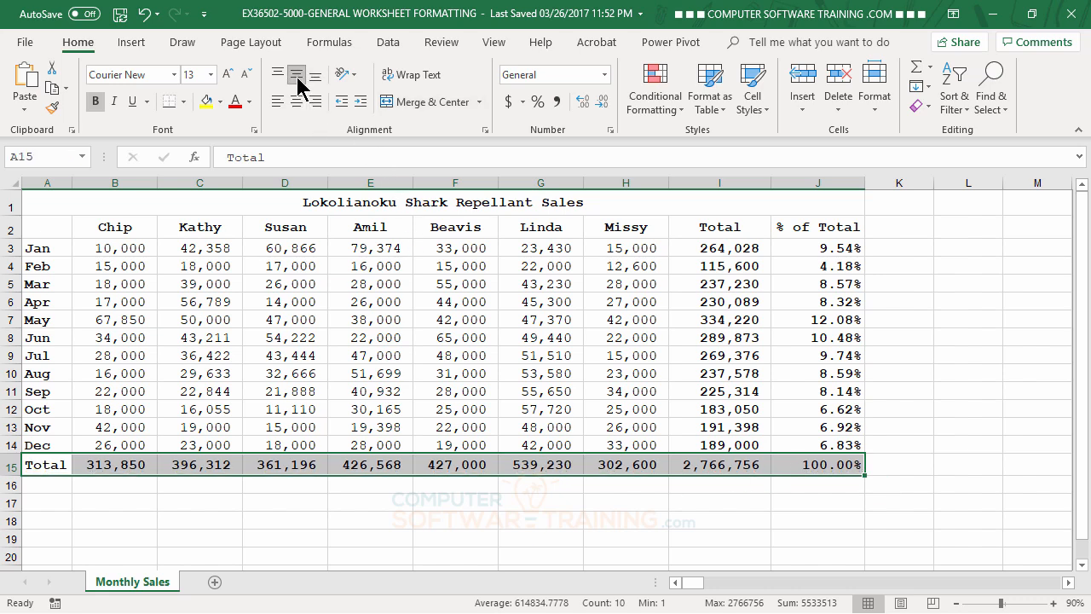
pyautogui.click(948, 285)
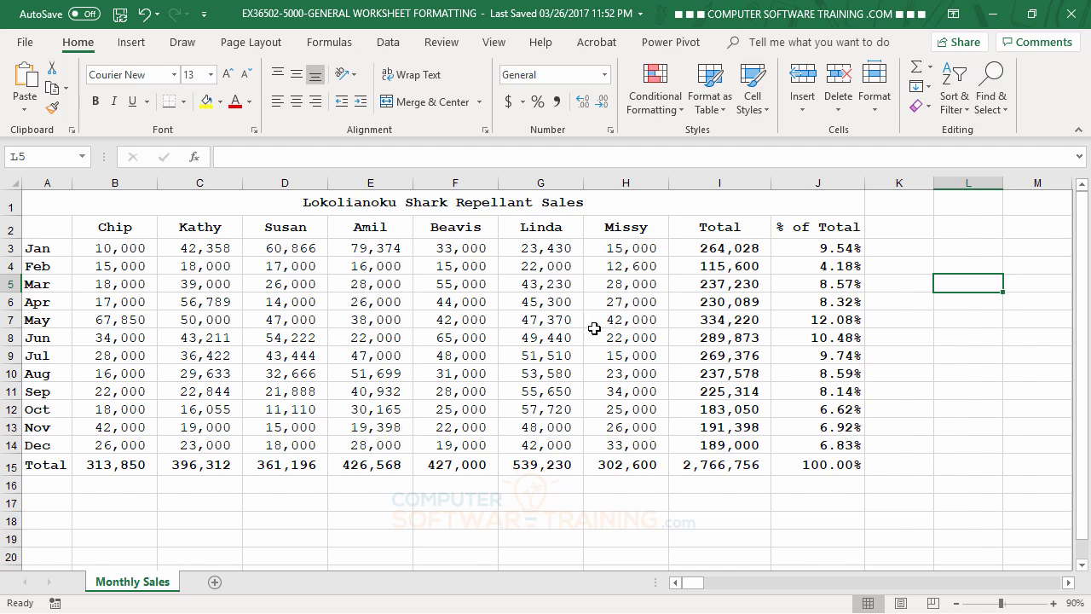
# Try several larger and smaller font sizes for the merged title.
pyautogui.click(308, 204)
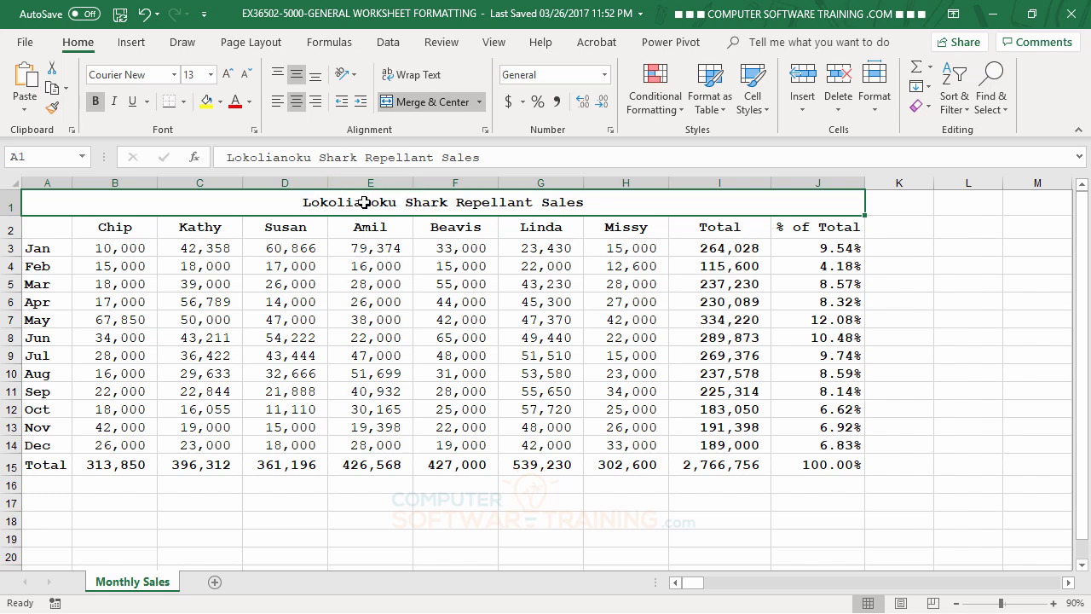
pyautogui.click(211, 74)
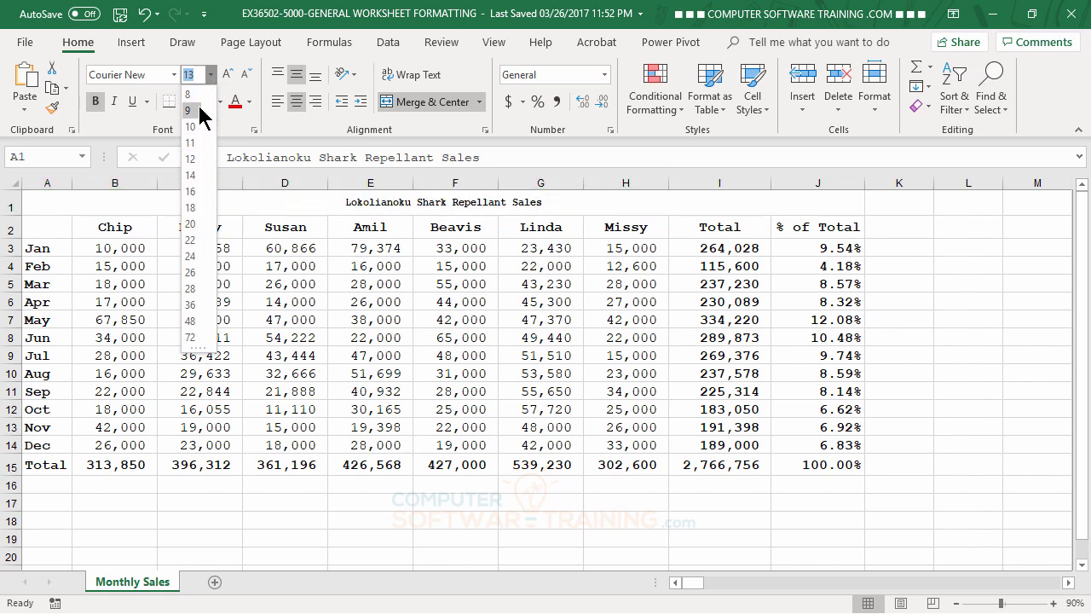
pyautogui.click(231, 75)
pyautogui.click(231, 75)
pyautogui.click(231, 75)
pyautogui.click(230, 74)
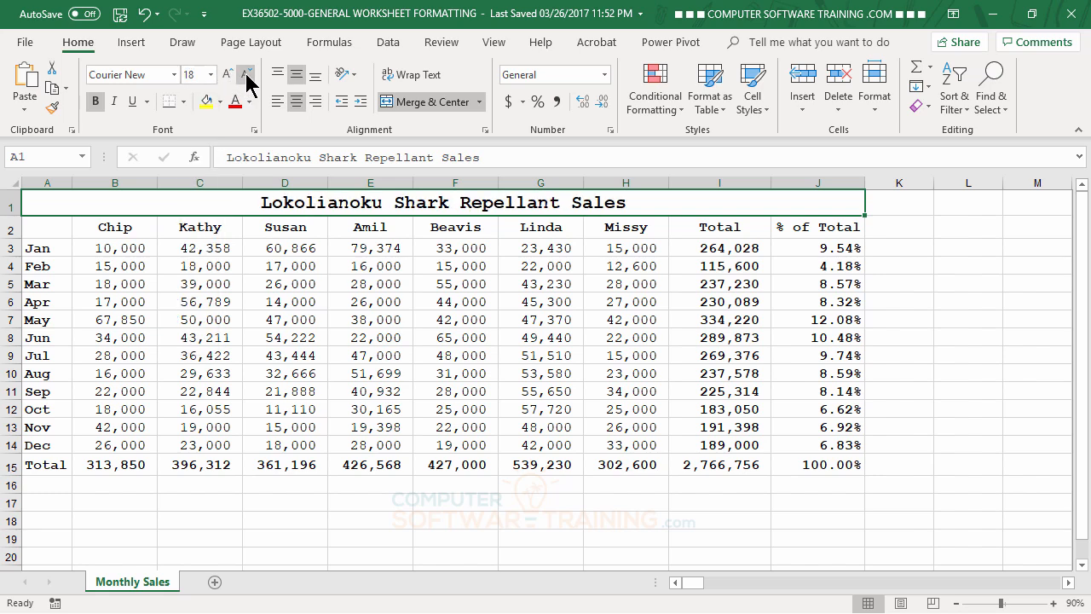
pyautogui.click(246, 75)
pyautogui.click(247, 75)
pyautogui.click(246, 74)
pyautogui.click(230, 77)
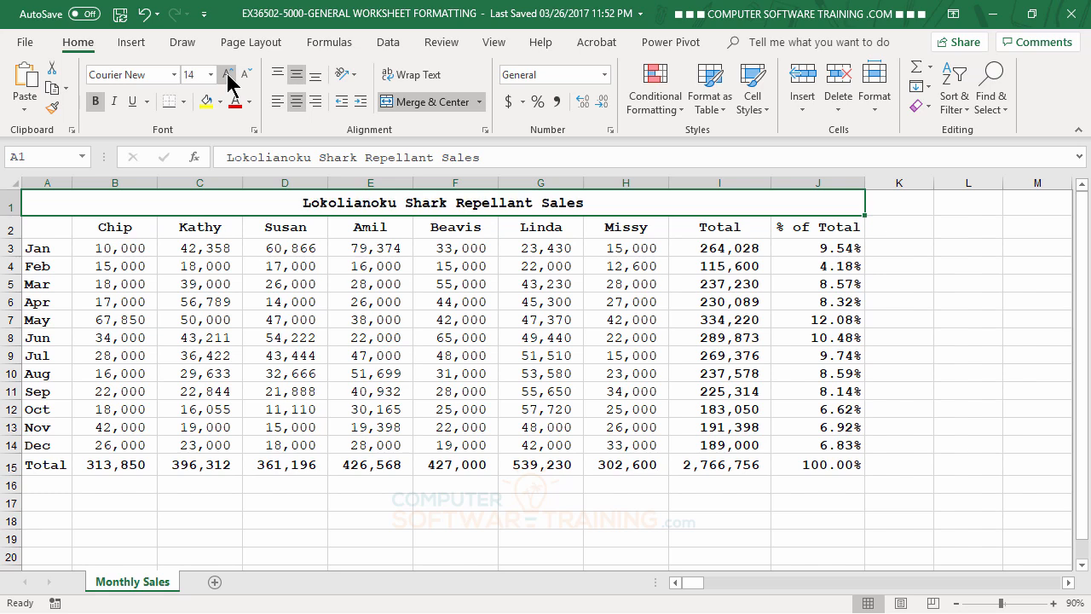
pyautogui.click(230, 77)
pyautogui.click(245, 75)
pyautogui.click(245, 75)
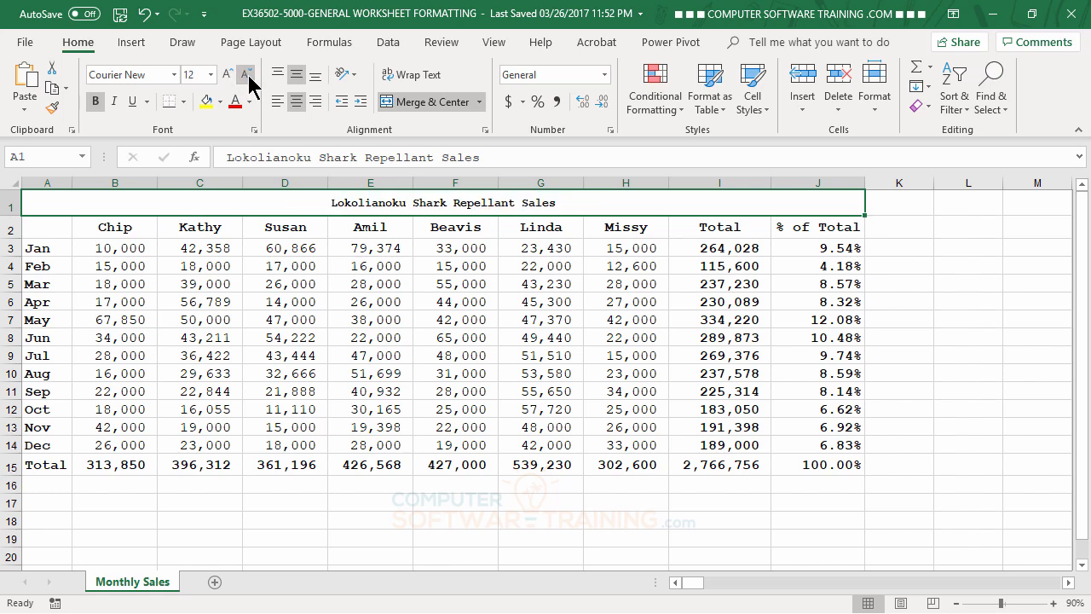
pyautogui.click(228, 75)
pyautogui.click(229, 75)
pyautogui.click(231, 75)
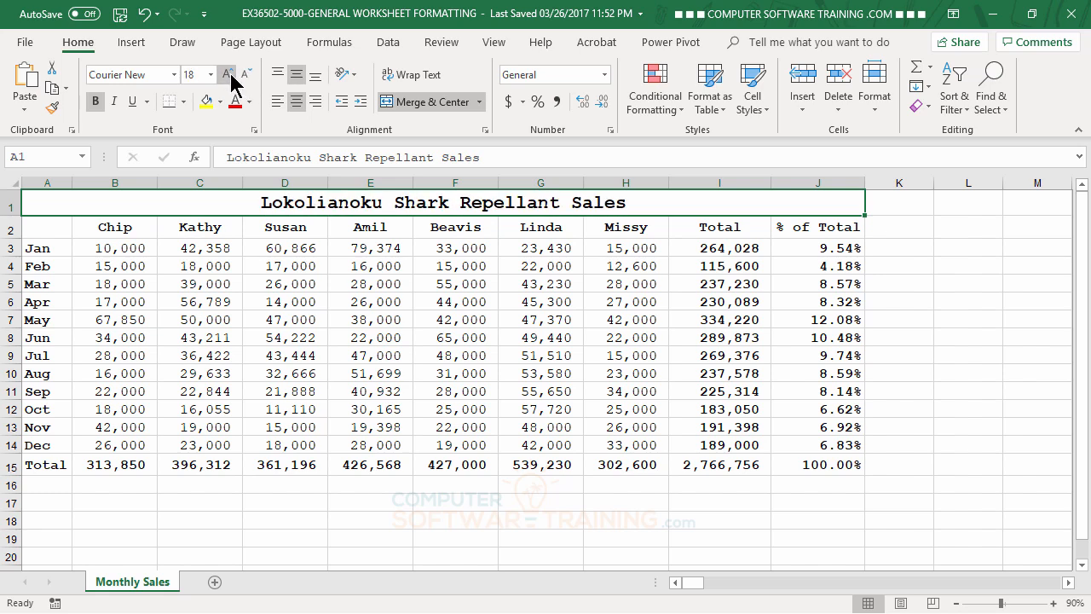
pyautogui.click(228, 78)
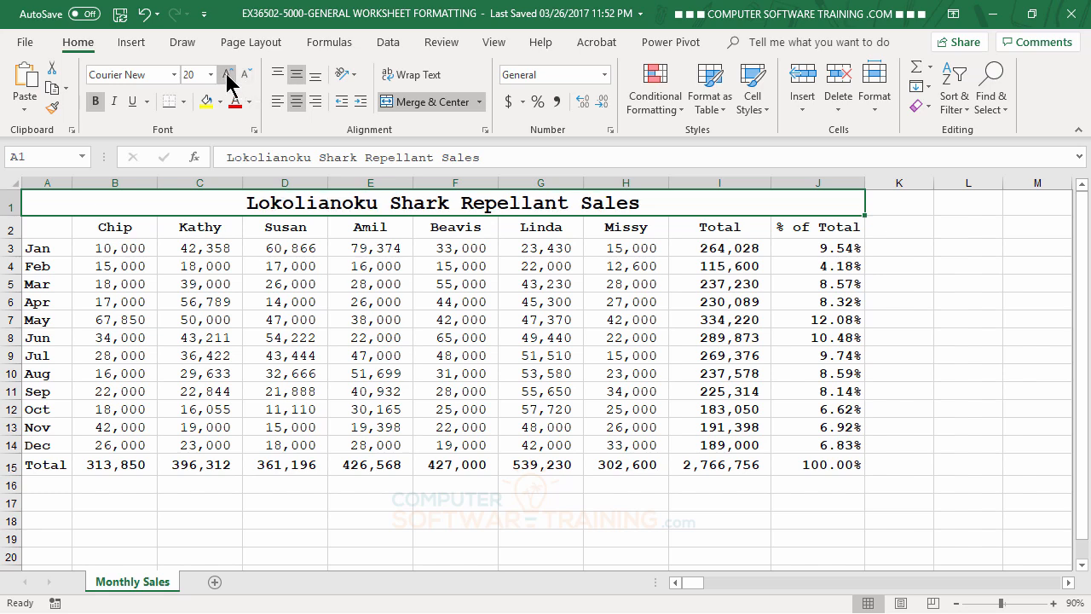
pyautogui.click(246, 77)
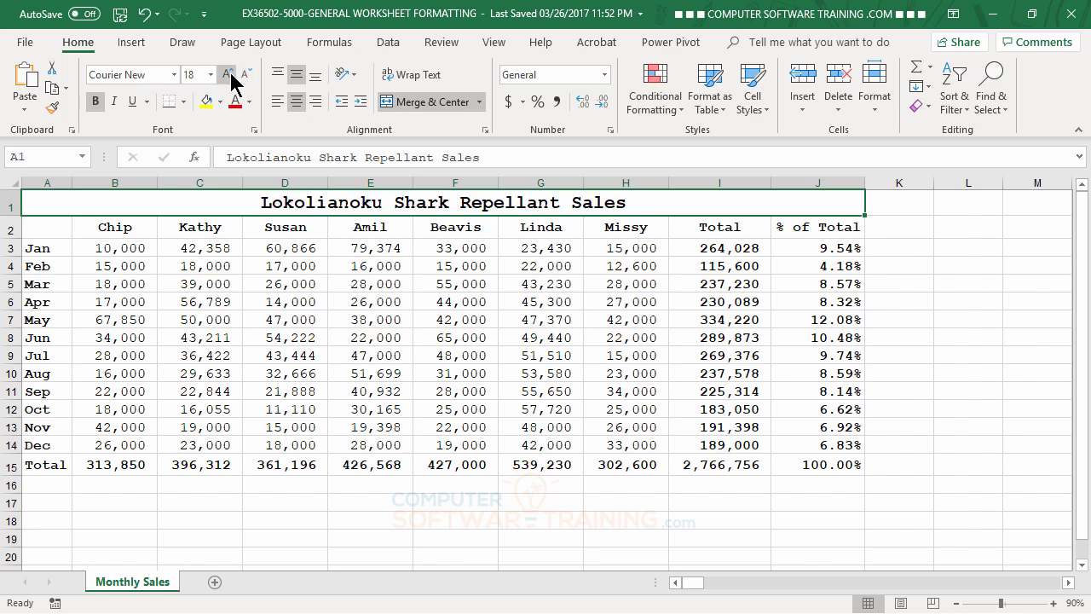
pyautogui.click(231, 76)
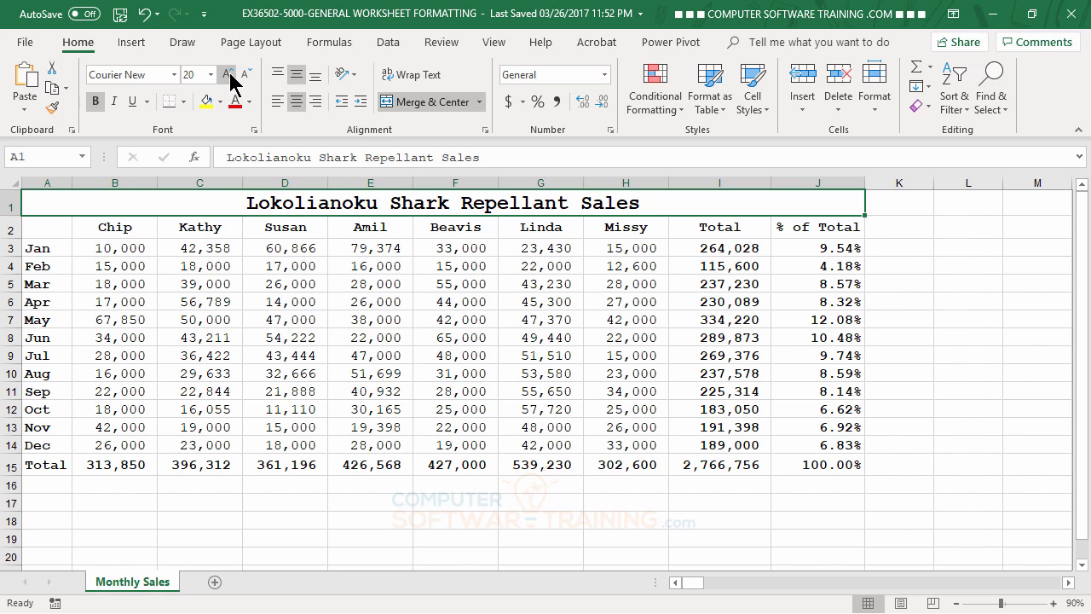
# Set the title's font size to 19.
pyautogui.click(195, 74)
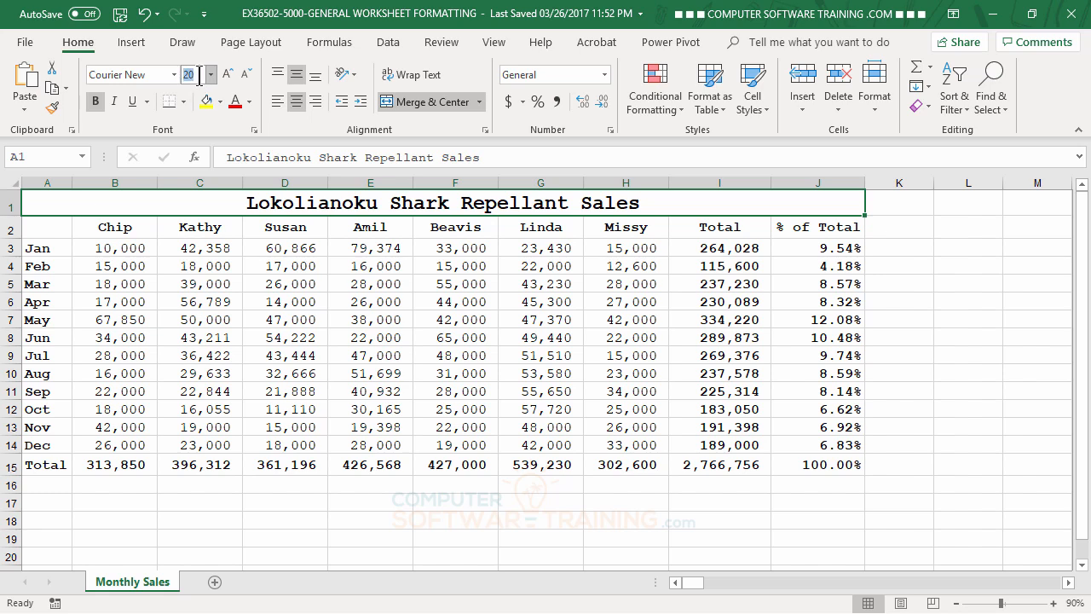
pyautogui.write('19')
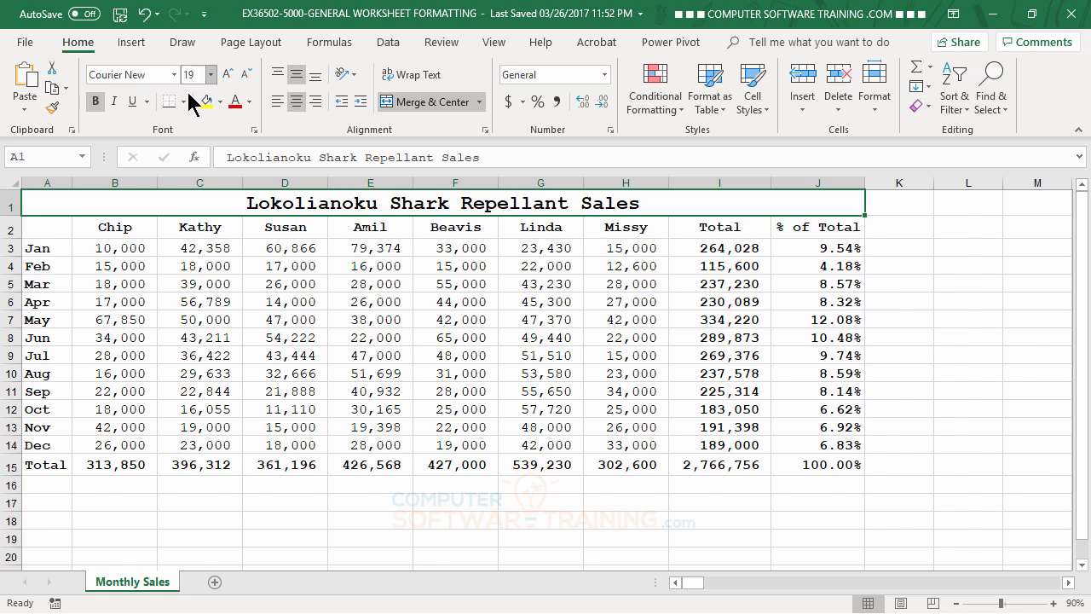
pyautogui.click(366, 313)
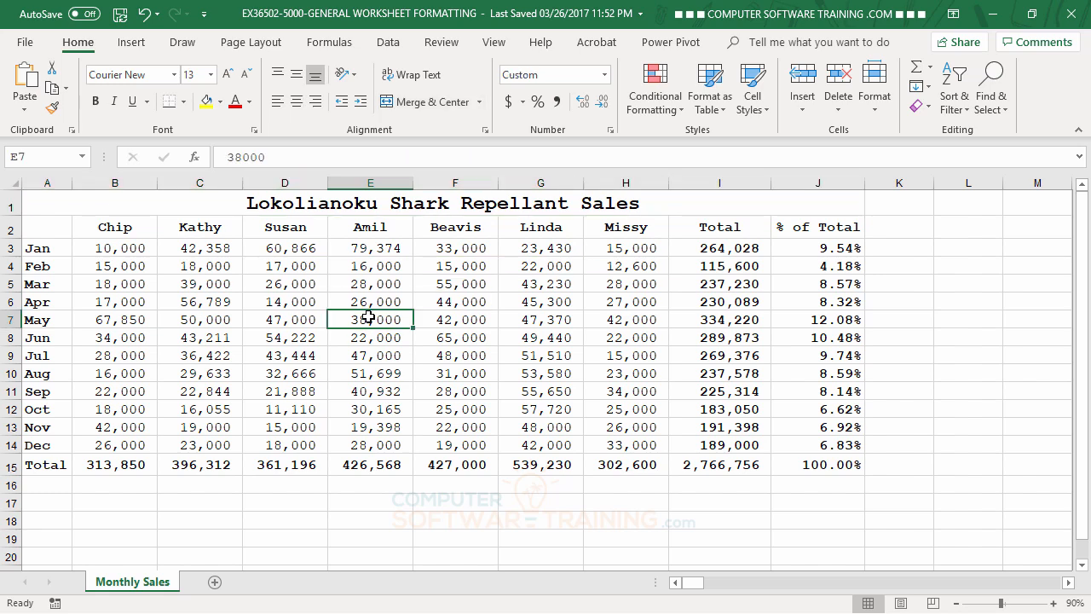
pyautogui.click(365, 205)
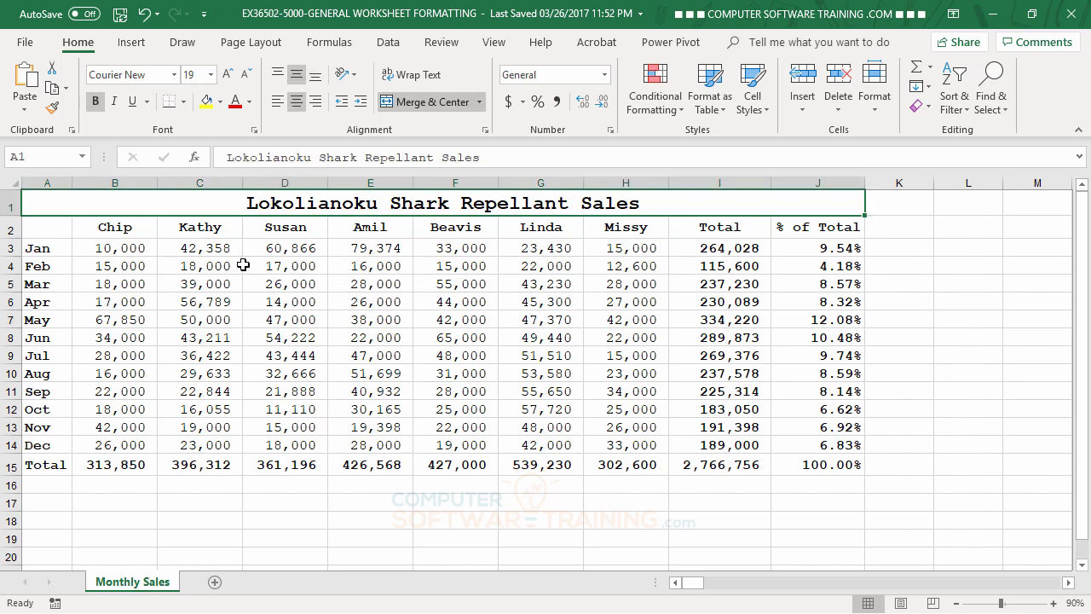
# Set the font size of the column headings B2 through J2 to 14.
pyautogui.click(116, 230)
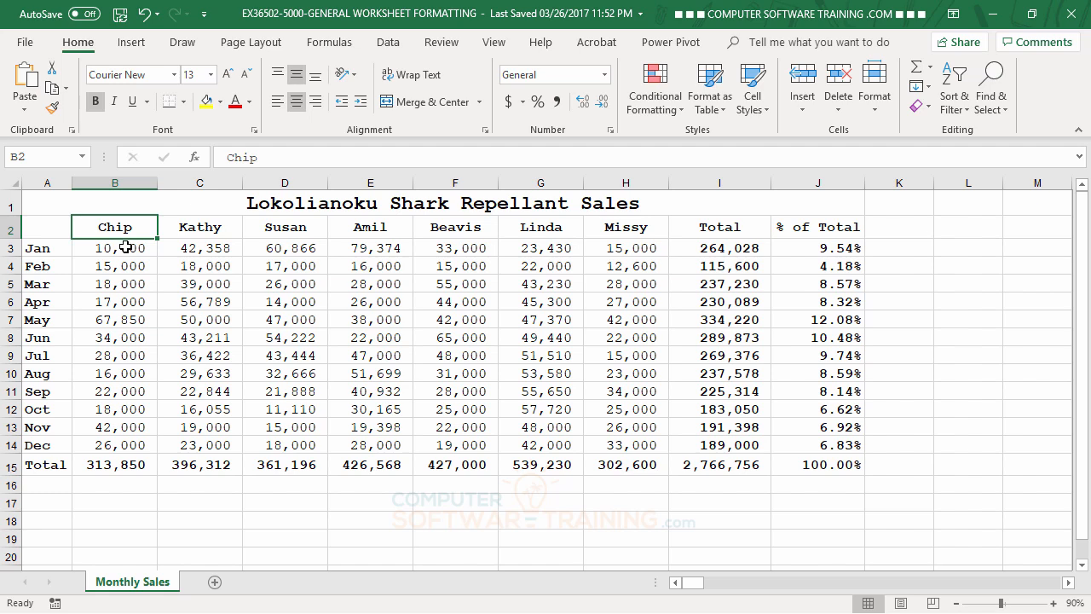
pyautogui.click(124, 246)
pyautogui.click(127, 298)
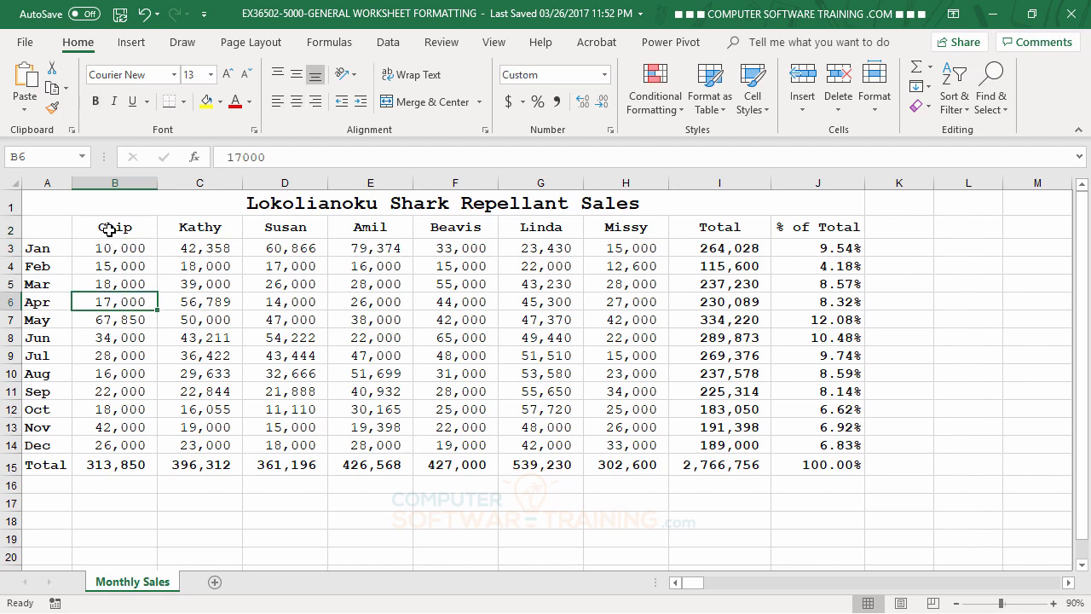
pyautogui.moveTo(108, 226); pyautogui.dragTo(816, 230)
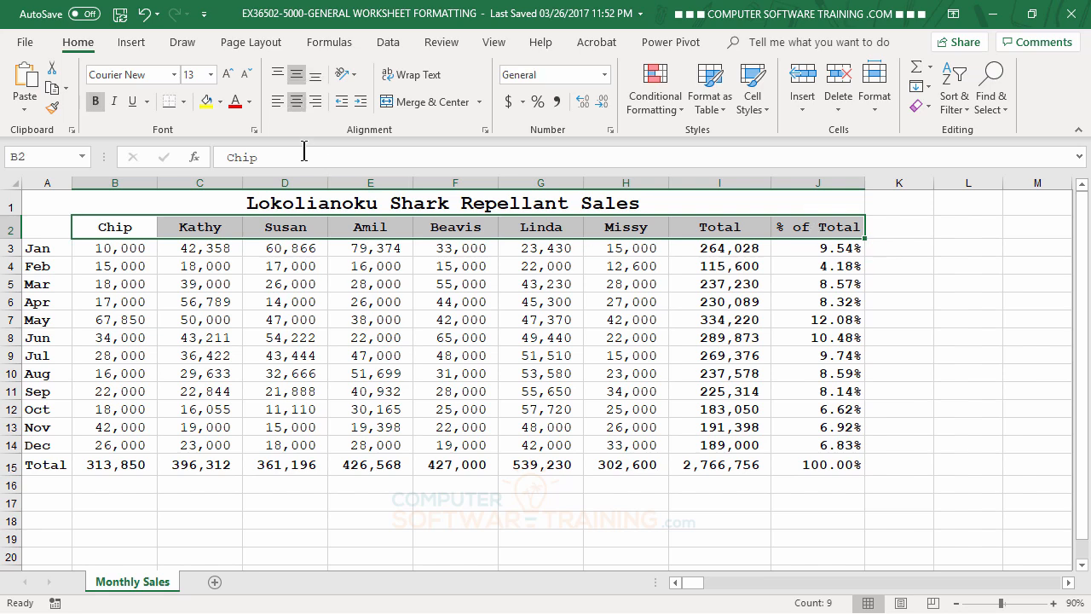
pyautogui.click(228, 79)
pyautogui.click(228, 78)
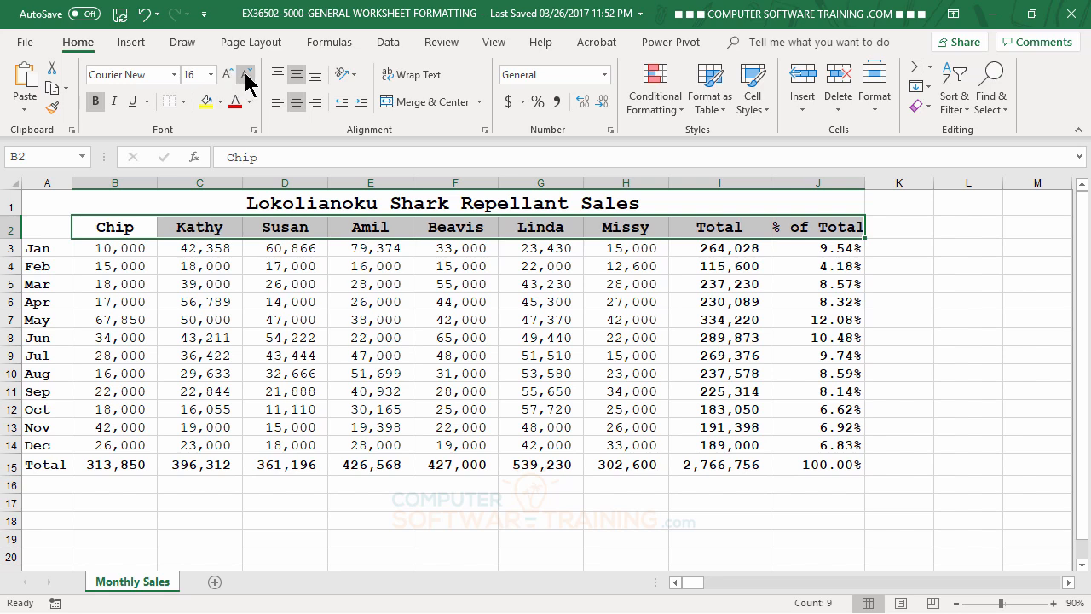
pyautogui.click(245, 79)
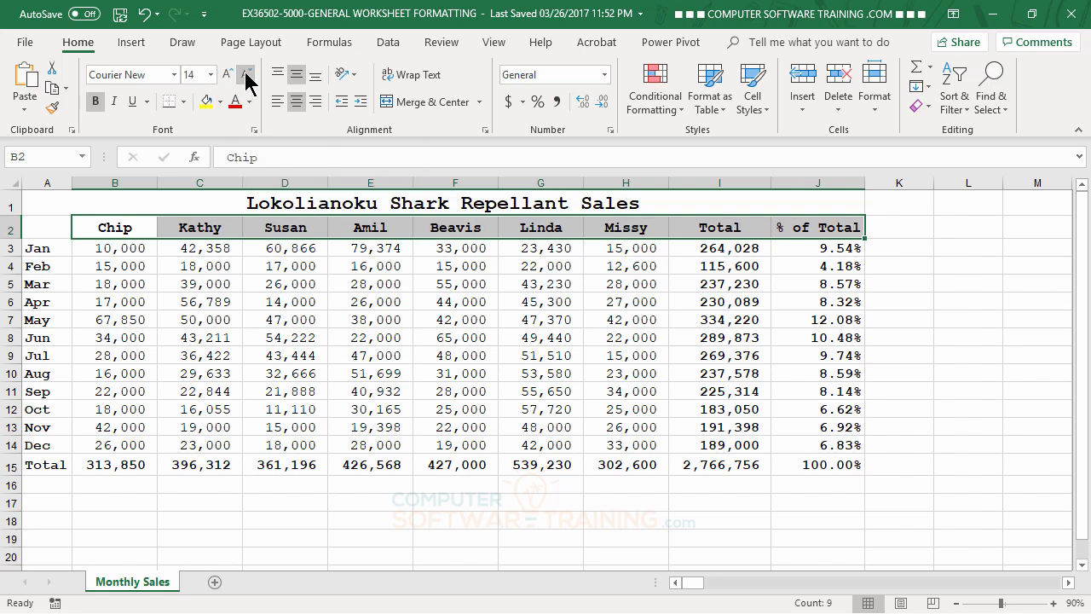
pyautogui.click(246, 79)
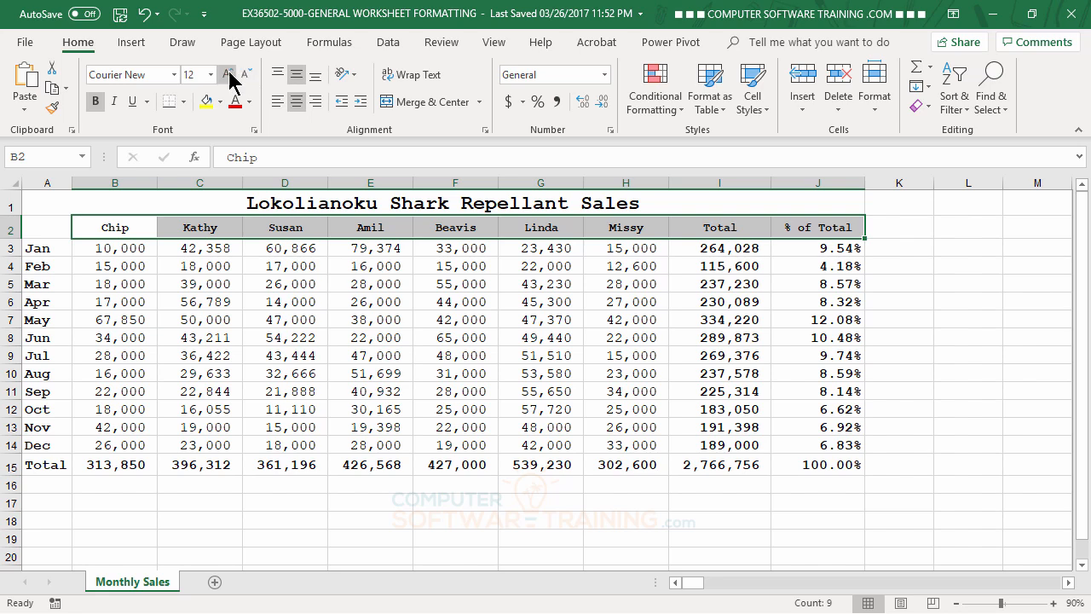
pyautogui.click(228, 77)
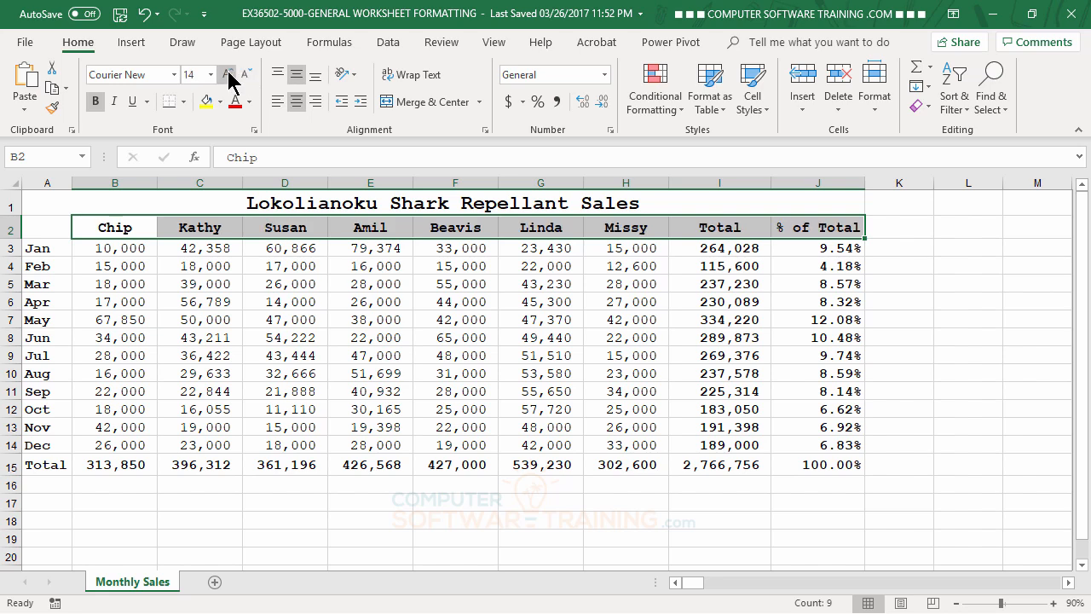
pyautogui.click(213, 285)
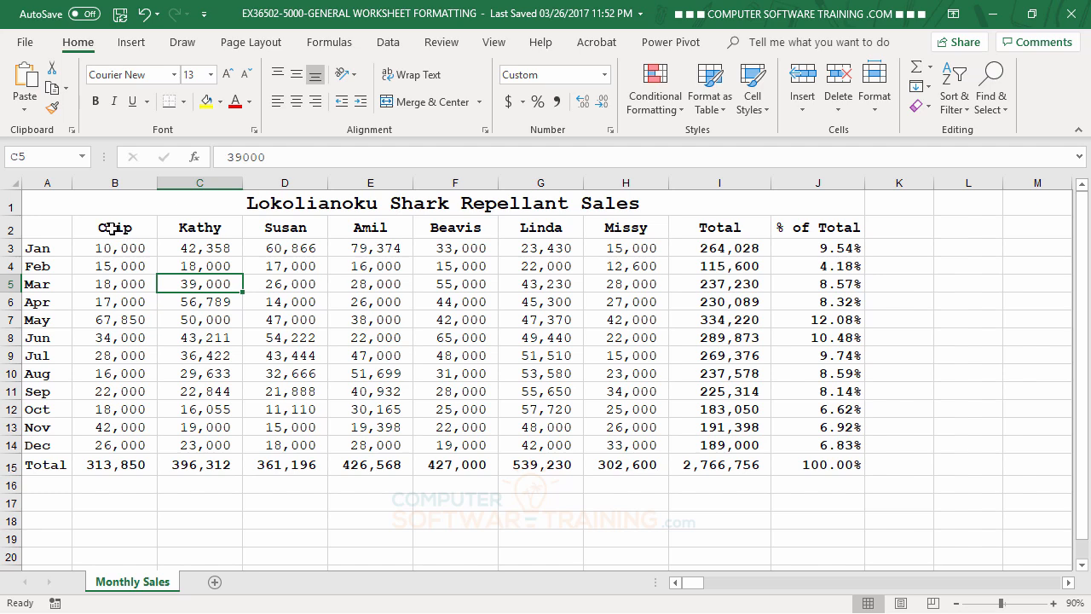
# Set the font size of the row labels A3 through A15 to 14.
pyautogui.moveTo(117, 228); pyautogui.dragTo(797, 230)
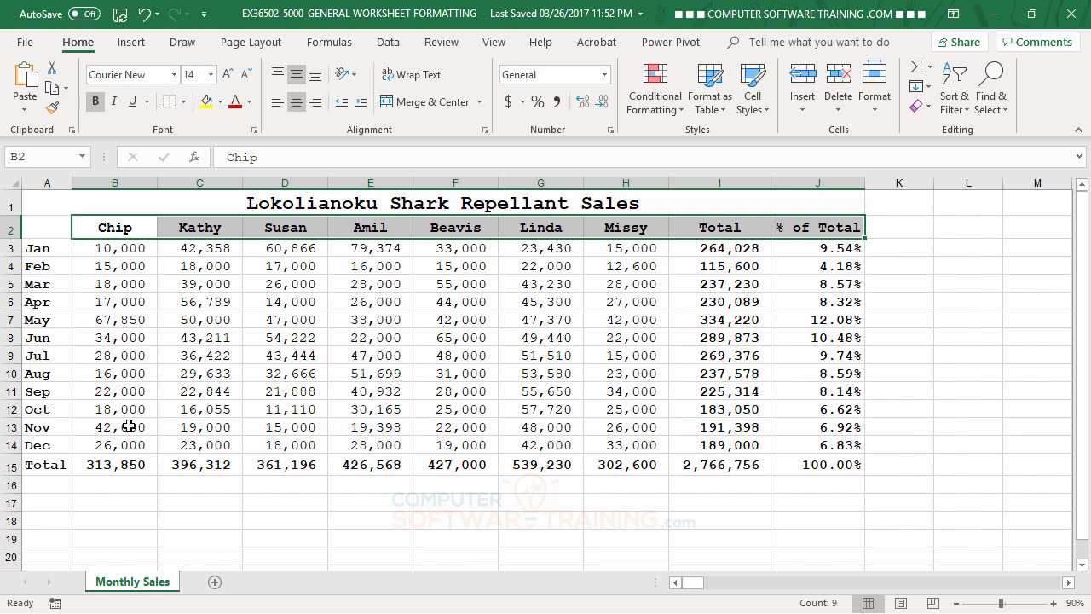
pyautogui.moveTo(39, 257); pyautogui.dragTo(30, 465)
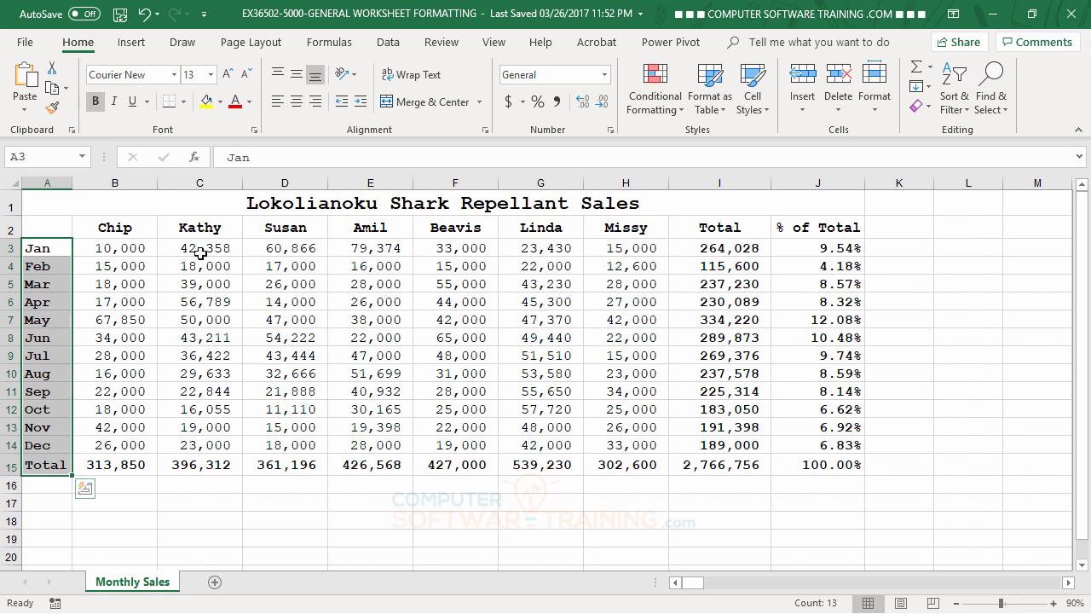
pyautogui.click(227, 77)
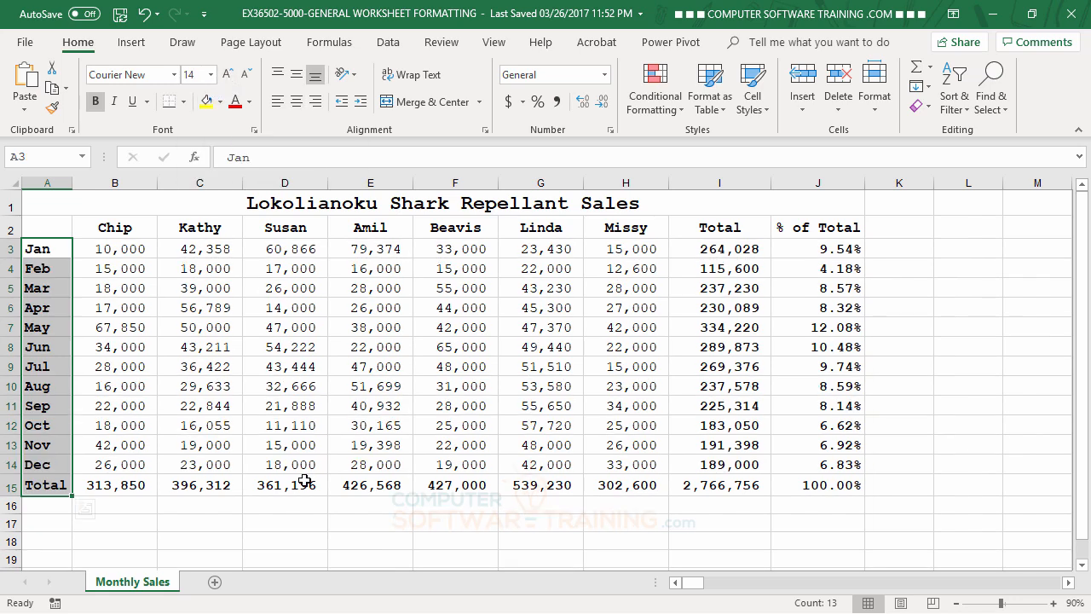
pyautogui.click(398, 535)
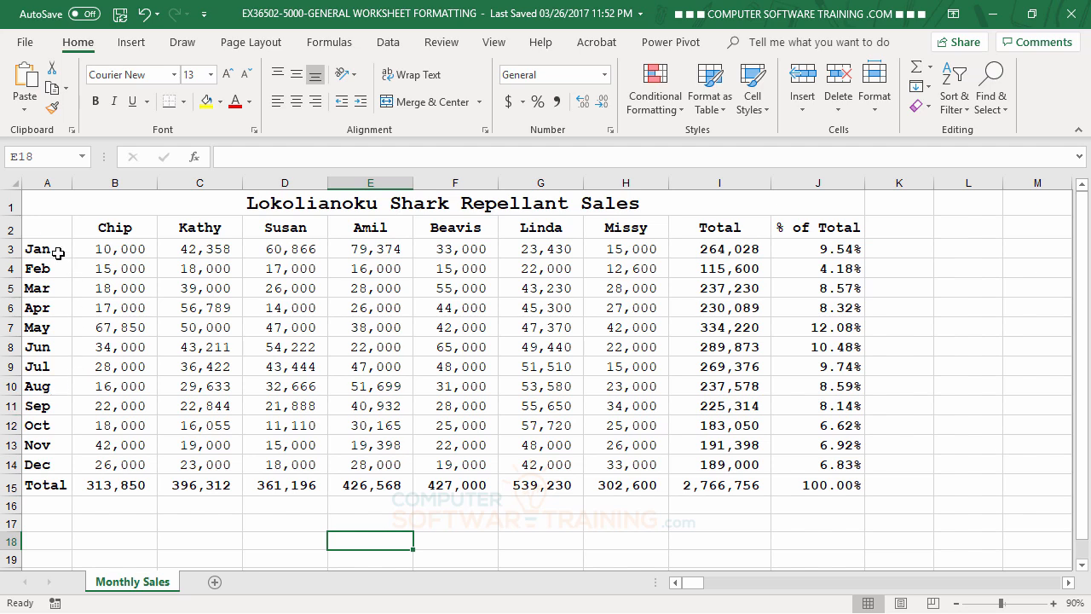
# Apply a top and bottom border to the heading row A2 through J2.
pyautogui.moveTo(42, 226); pyautogui.dragTo(846, 226)
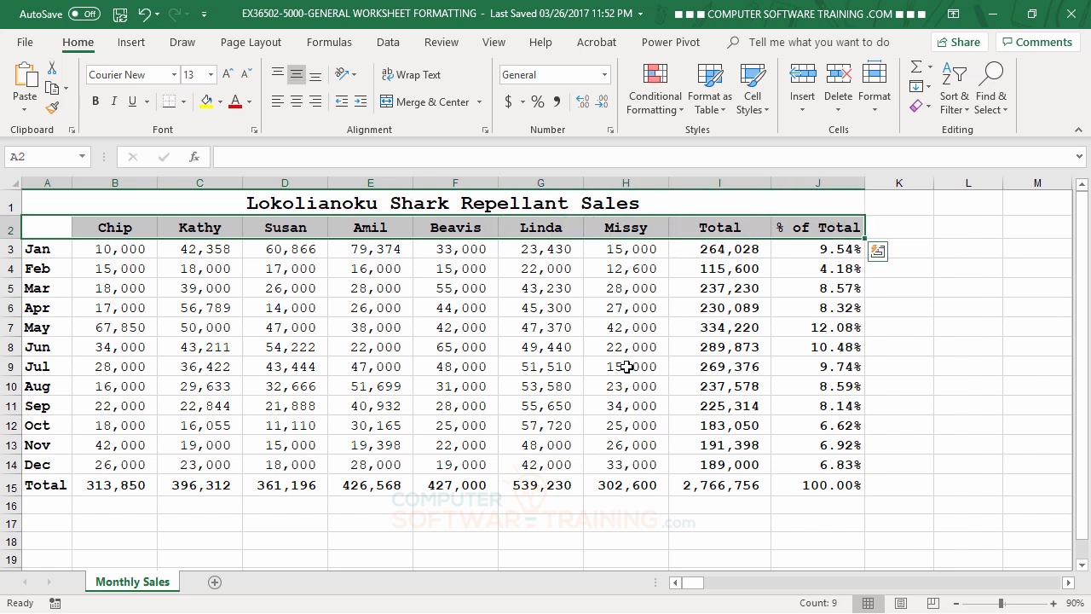
pyautogui.click(186, 102)
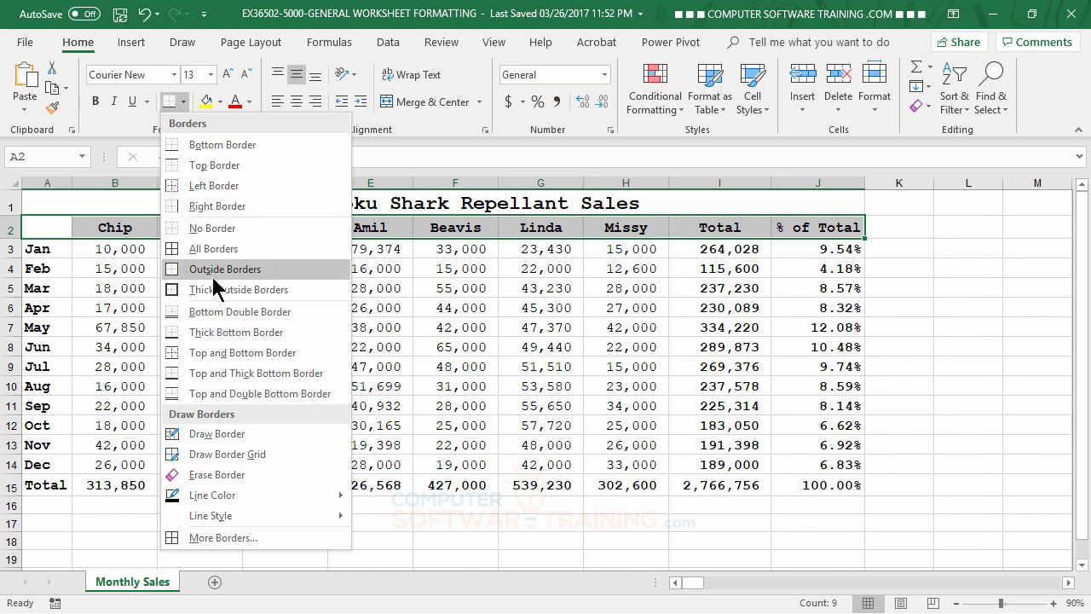
pyautogui.click(233, 358)
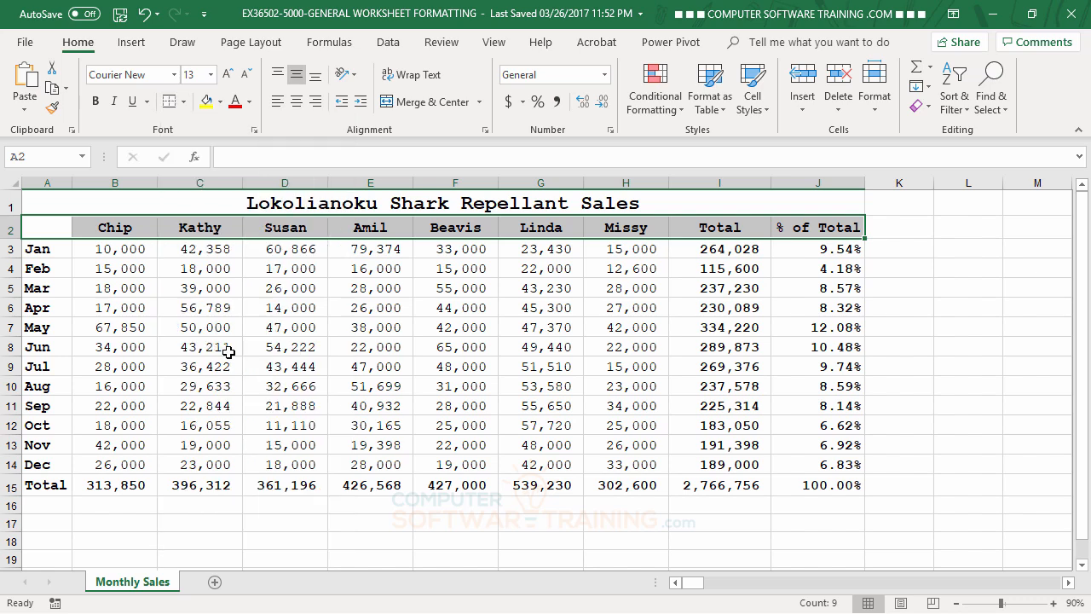
pyautogui.click(897, 343)
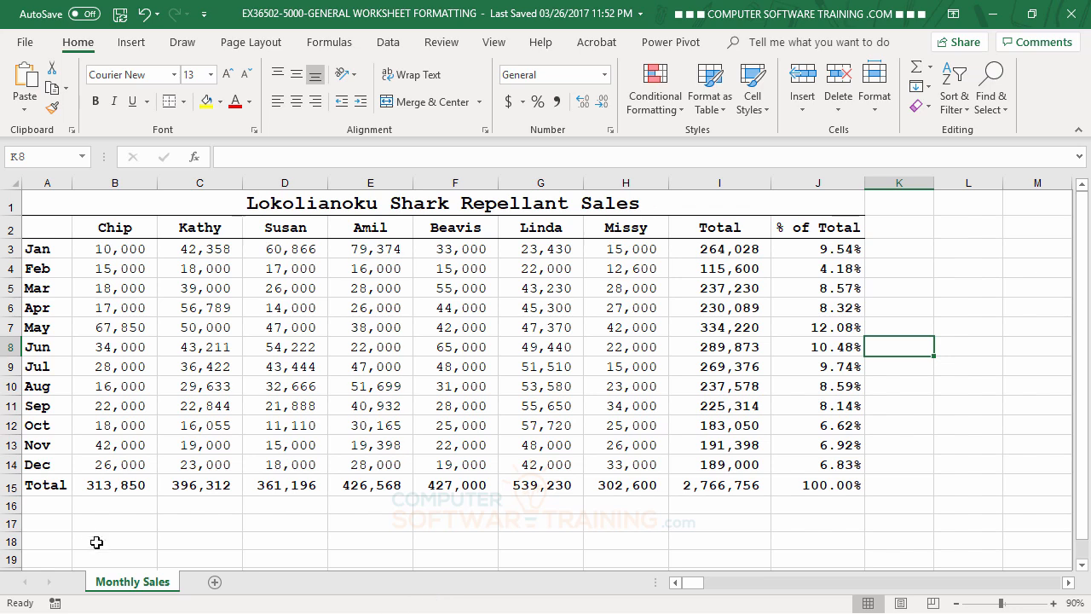
# Apply a top and bottom border to the totals row A15 through J15.
pyautogui.moveTo(35, 485); pyautogui.dragTo(797, 484)
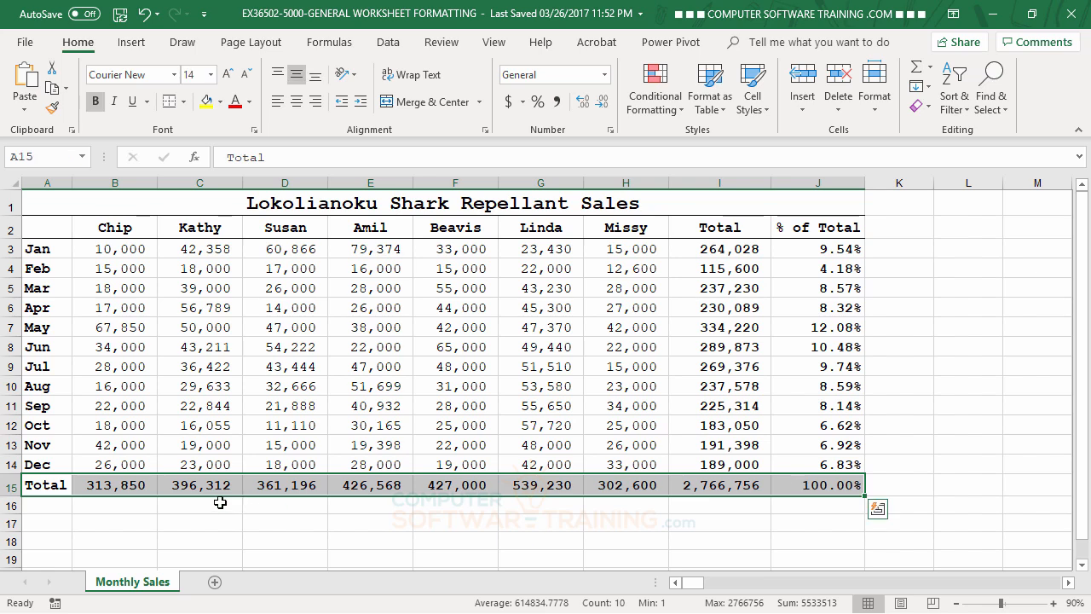
pyautogui.click(10, 485)
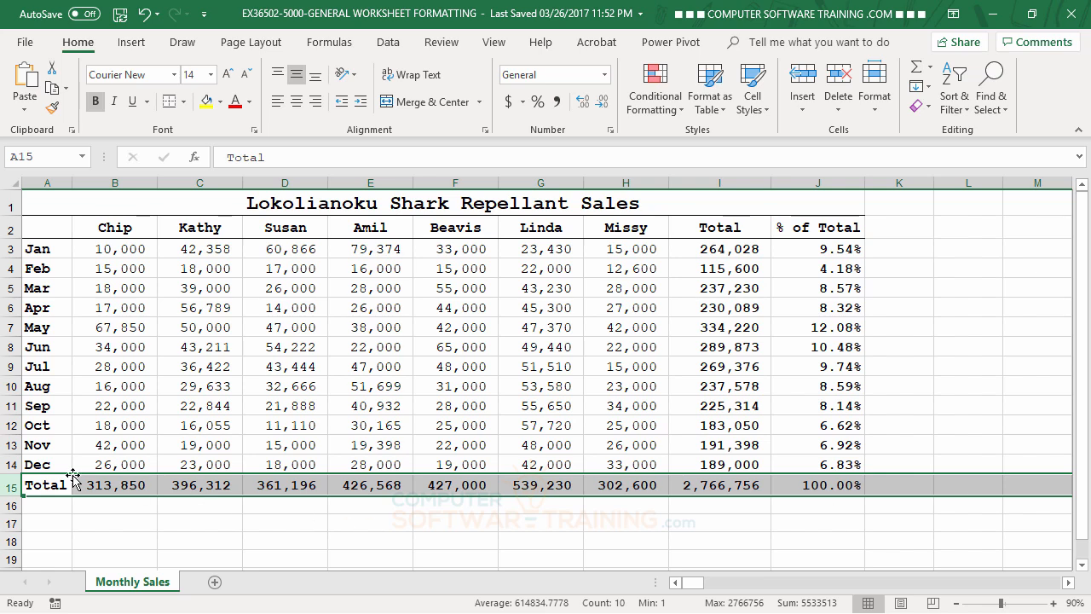
pyautogui.moveTo(41, 486); pyautogui.dragTo(795, 484)
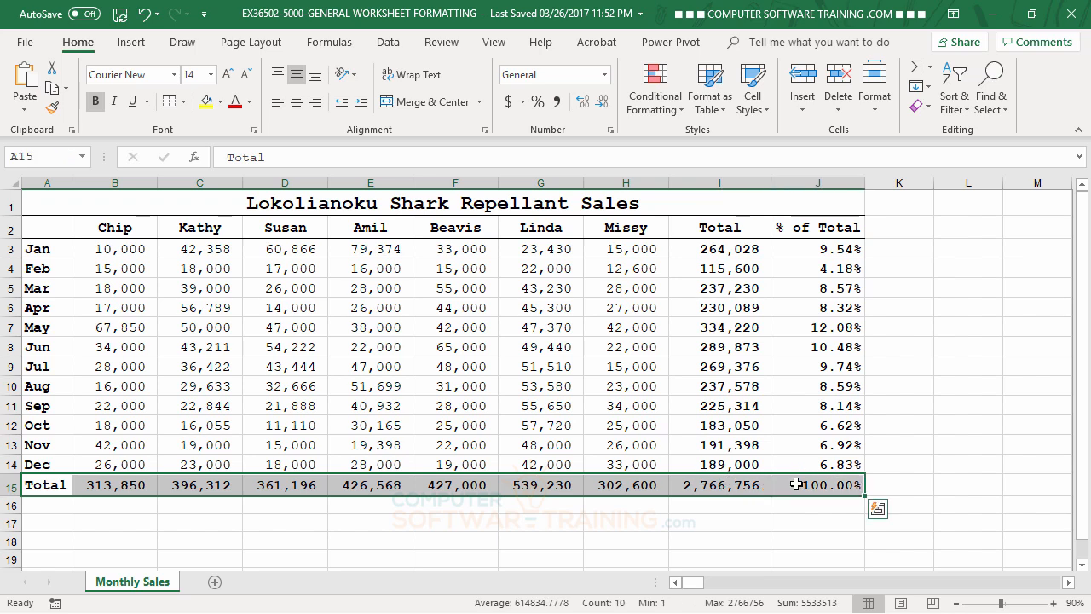
pyautogui.click(168, 102)
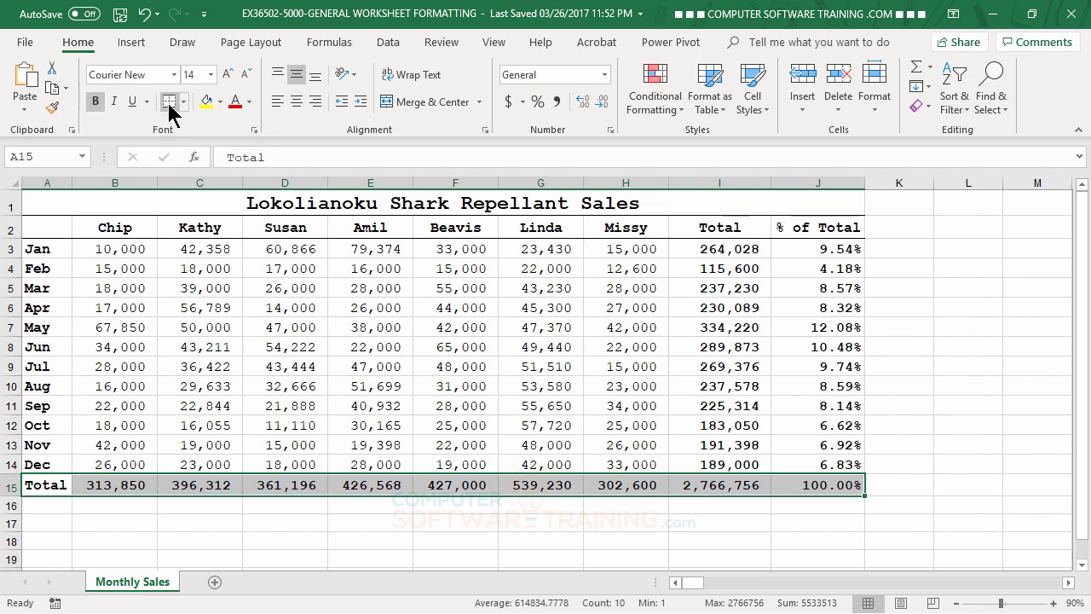
pyautogui.click(589, 342)
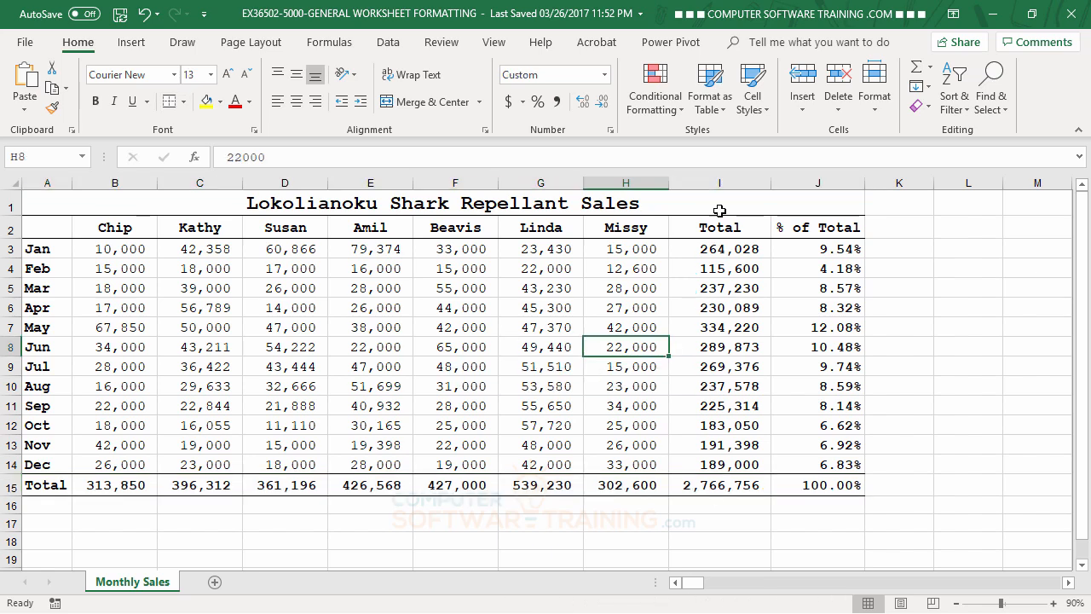
# Add left and right borders to the Total column I2 through I15.
pyautogui.moveTo(718, 224); pyautogui.dragTo(720, 484)
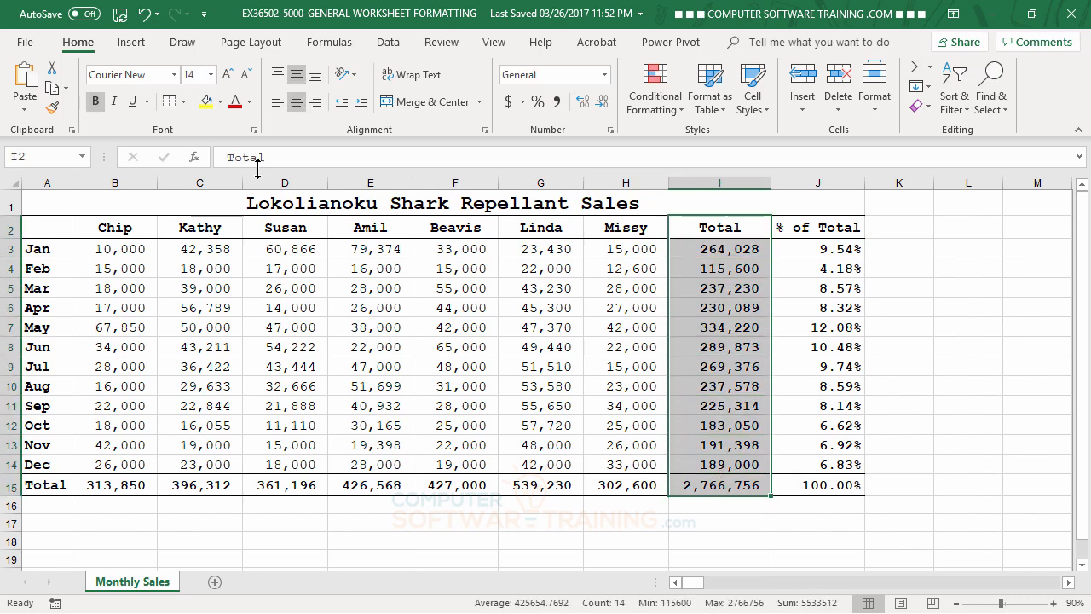
pyautogui.click(183, 101)
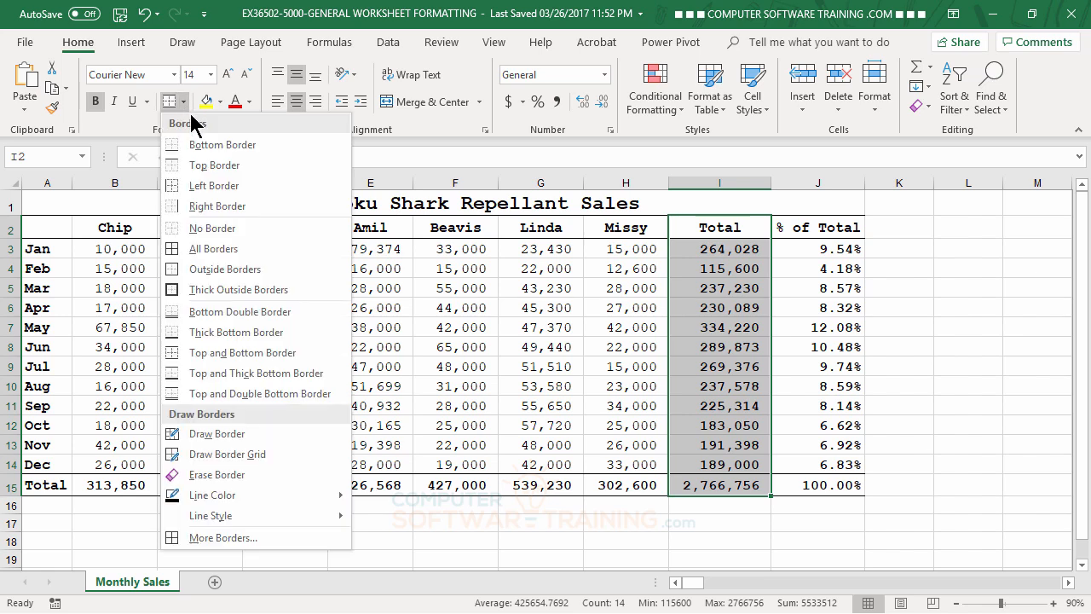
pyautogui.click(187, 187)
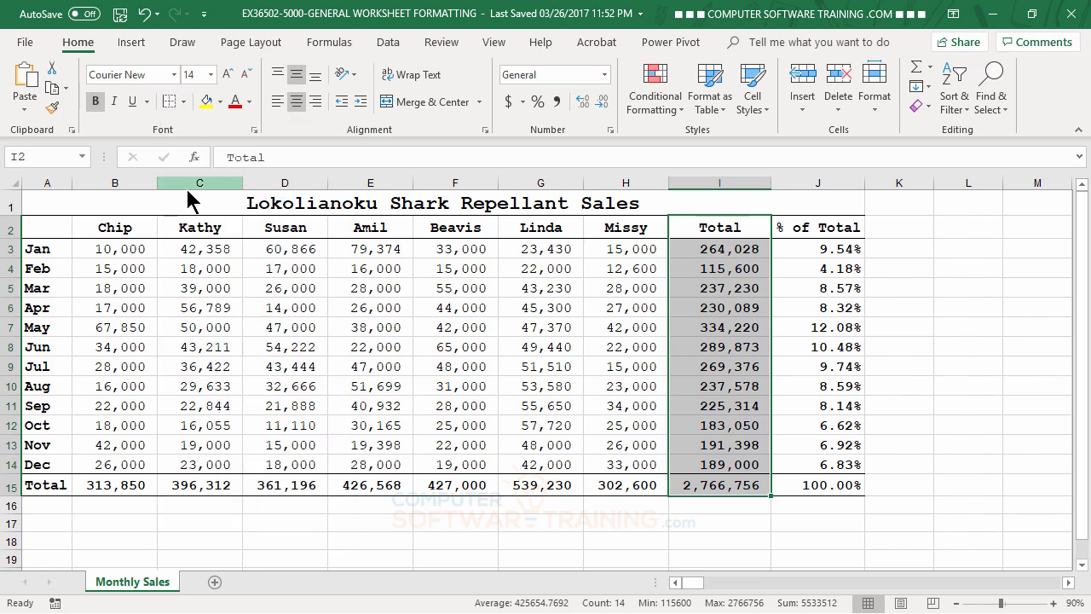
pyautogui.click(184, 102)
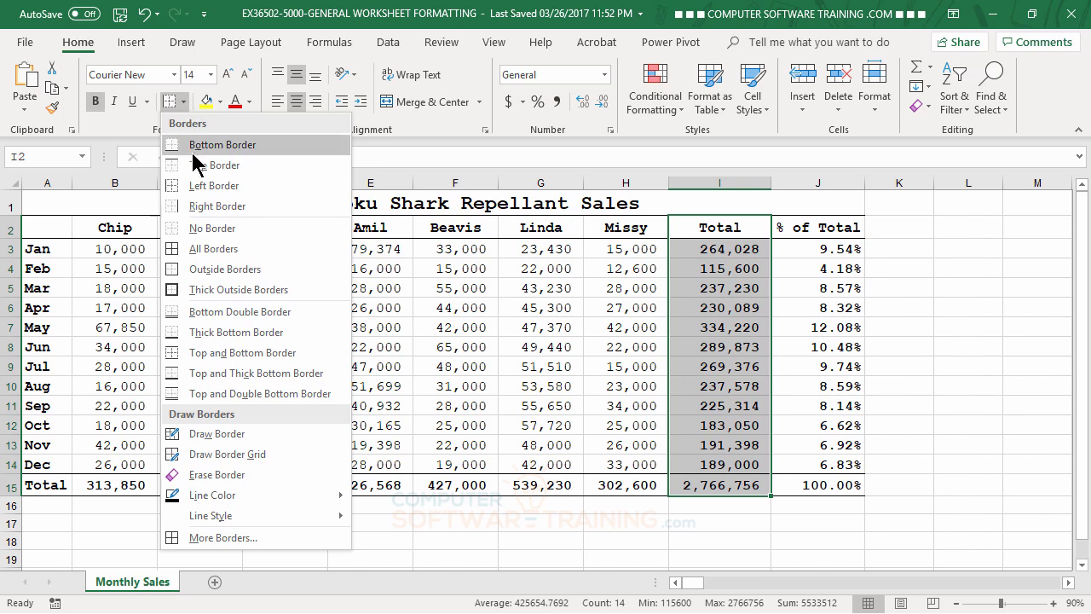
pyautogui.click(218, 207)
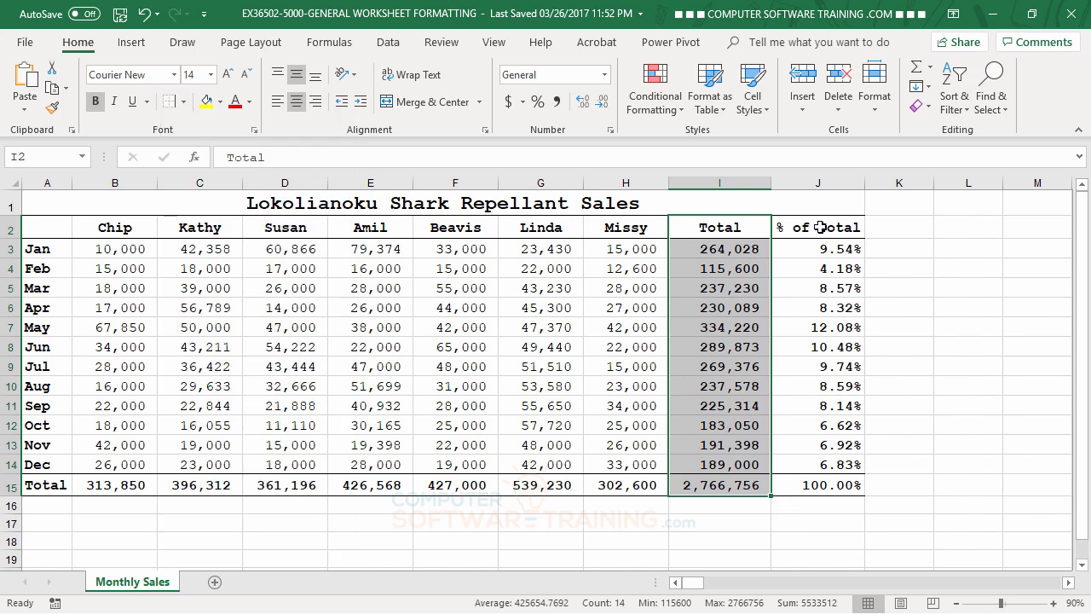
# Add a right border to the % of Total column J2 through J15.
pyautogui.moveTo(820, 228); pyautogui.dragTo(827, 494)
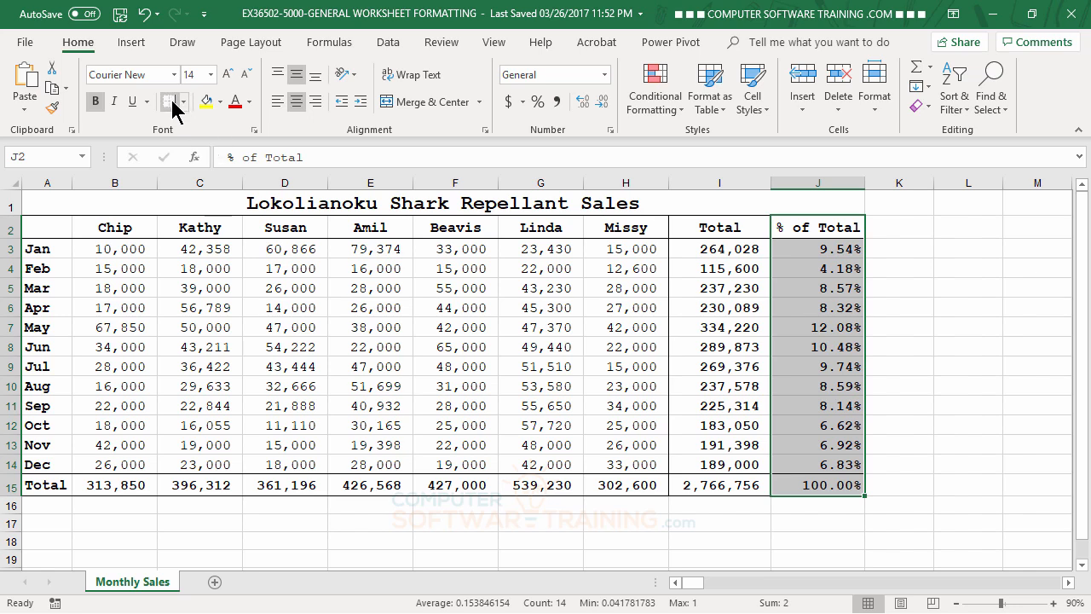
pyautogui.click(519, 366)
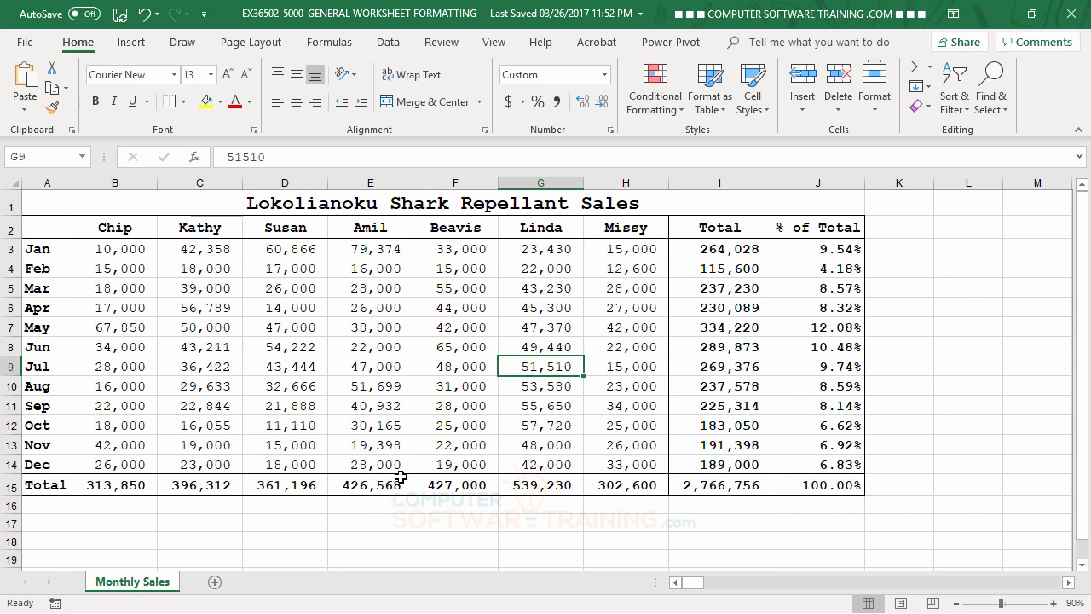
pyautogui.click(177, 104)
# Change the top border of the totals row A15 through J15 to a thin blue line.
pyautogui.moveTo(54, 484); pyautogui.dragTo(798, 484)
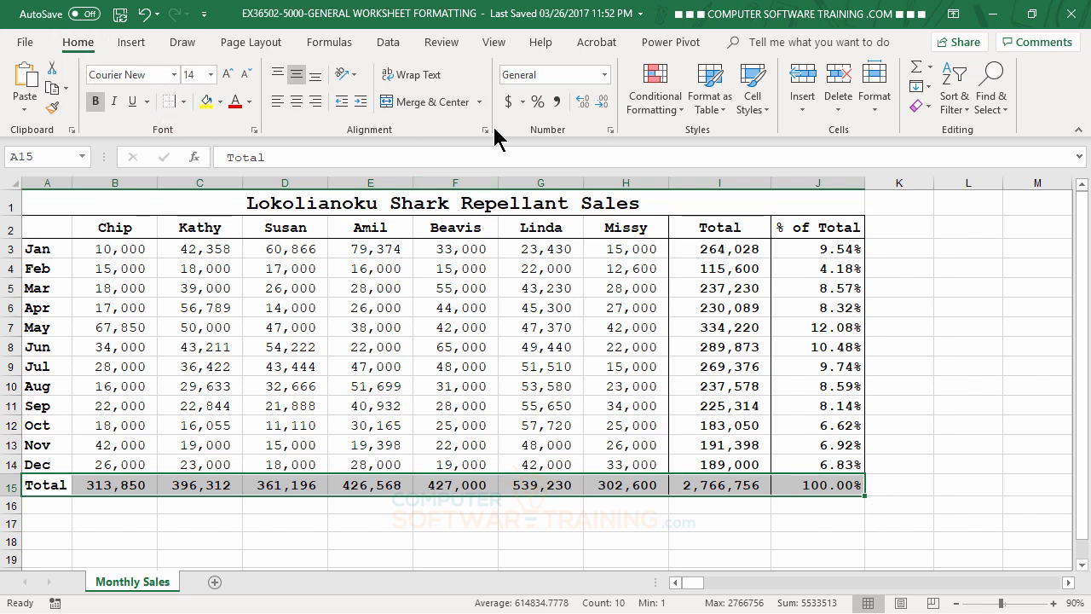
pyautogui.click(254, 130)
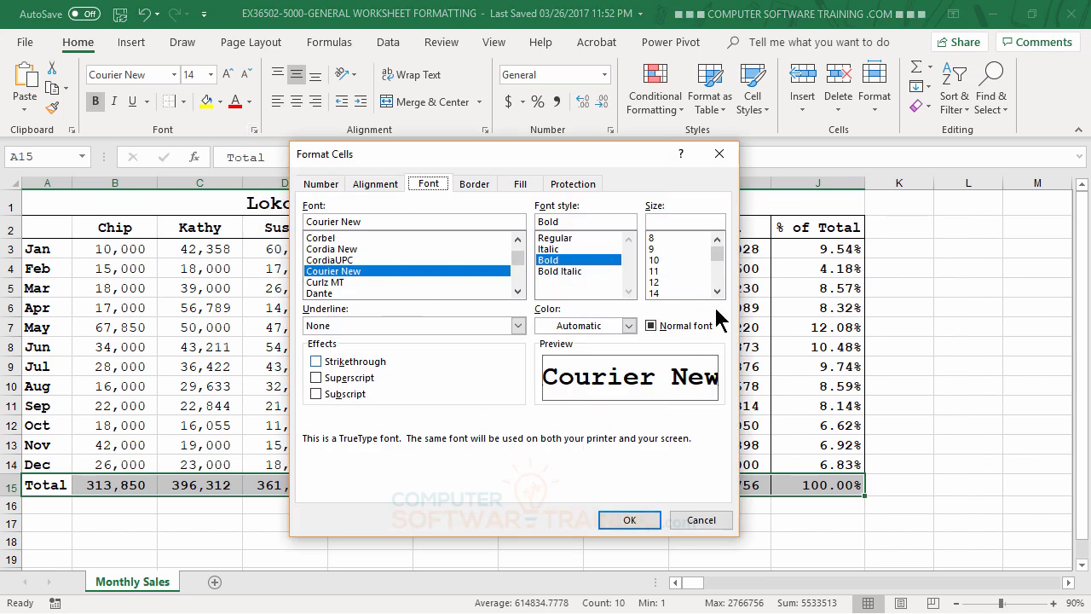
pyautogui.moveTo(550, 162); pyautogui.dragTo(633, 80)
pyautogui.click(559, 102)
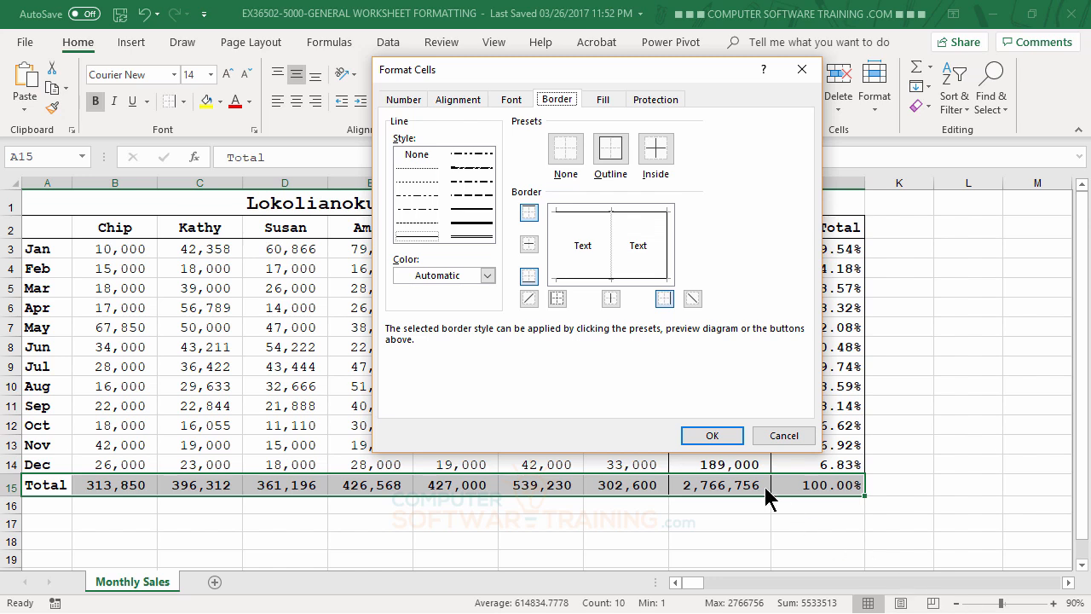
pyautogui.click(418, 238)
pyautogui.click(488, 275)
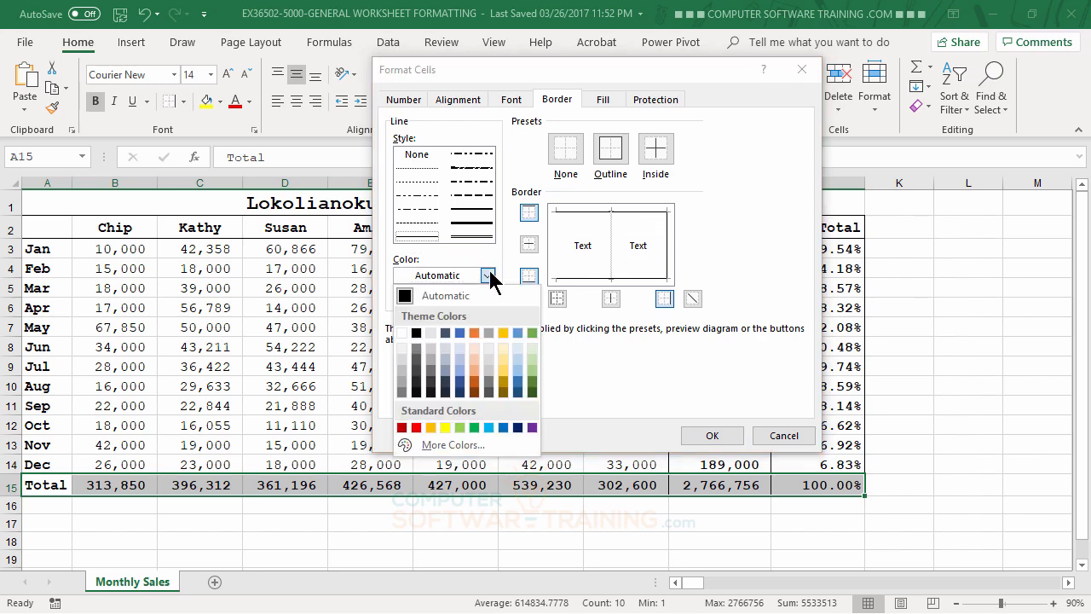
pyautogui.click(519, 383)
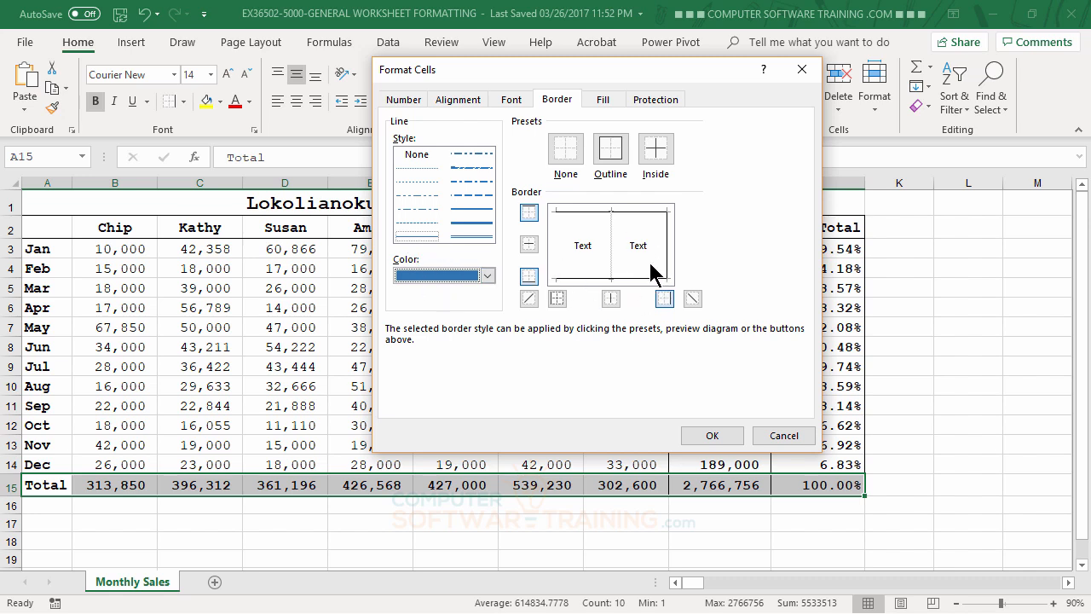
pyautogui.click(580, 223)
pyautogui.click(587, 223)
pyautogui.click(585, 216)
pyautogui.click(710, 436)
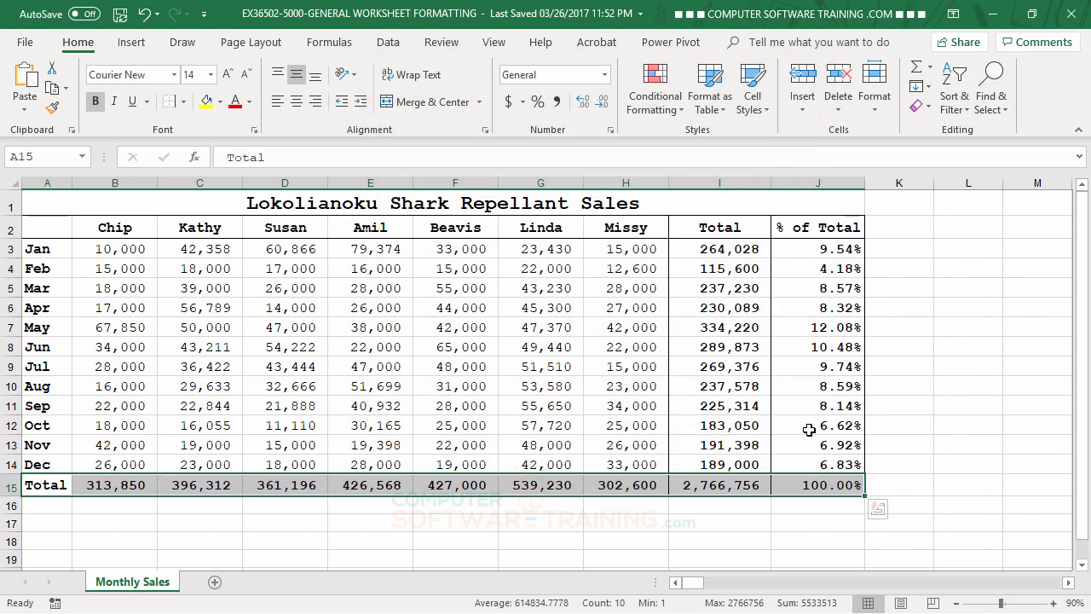
pyautogui.click(983, 343)
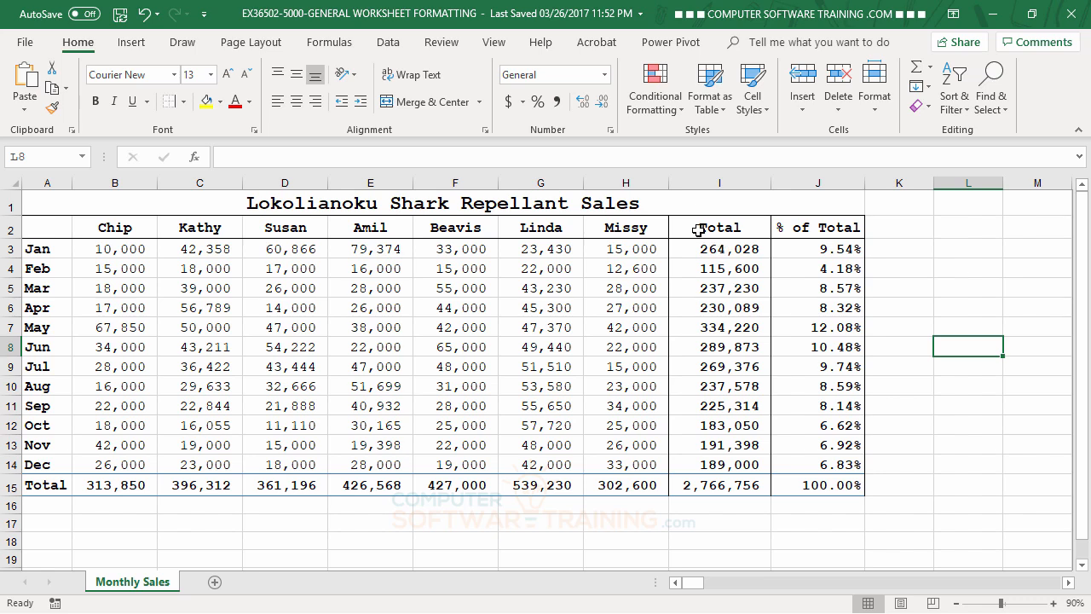
# Recolor the borders of the Total and % of Total columns I2 through J15 to blue.
pyautogui.moveTo(682, 227); pyautogui.dragTo(816, 482)
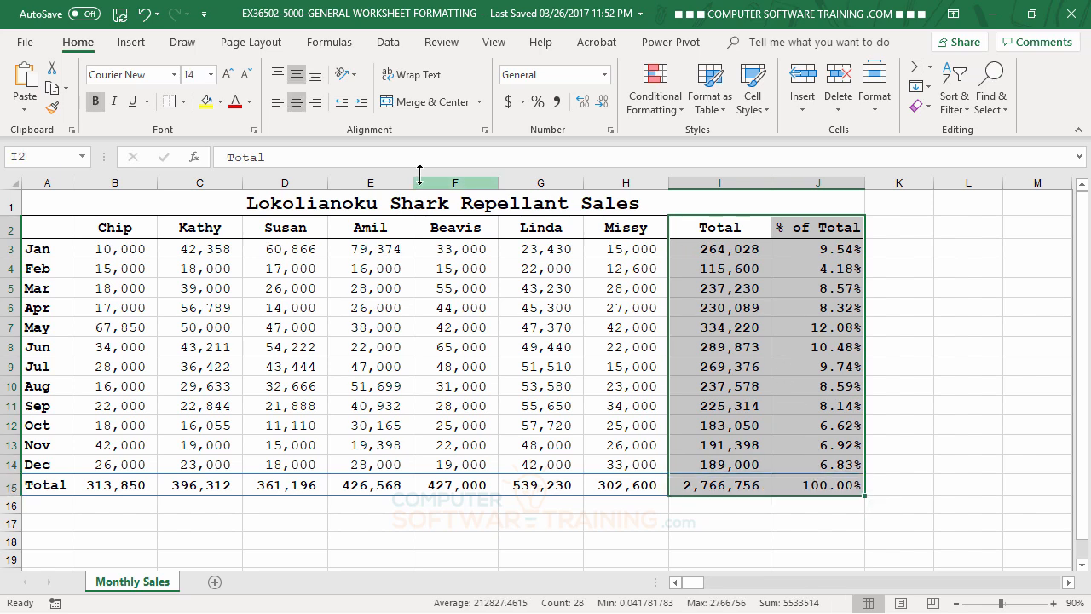
pyautogui.click(254, 129)
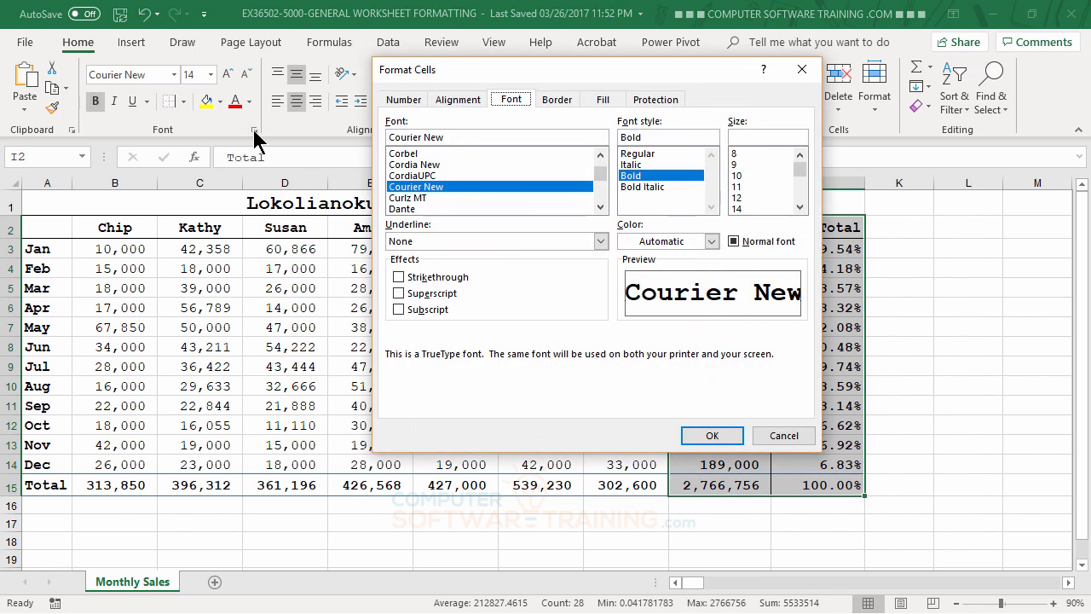
pyautogui.click(556, 101)
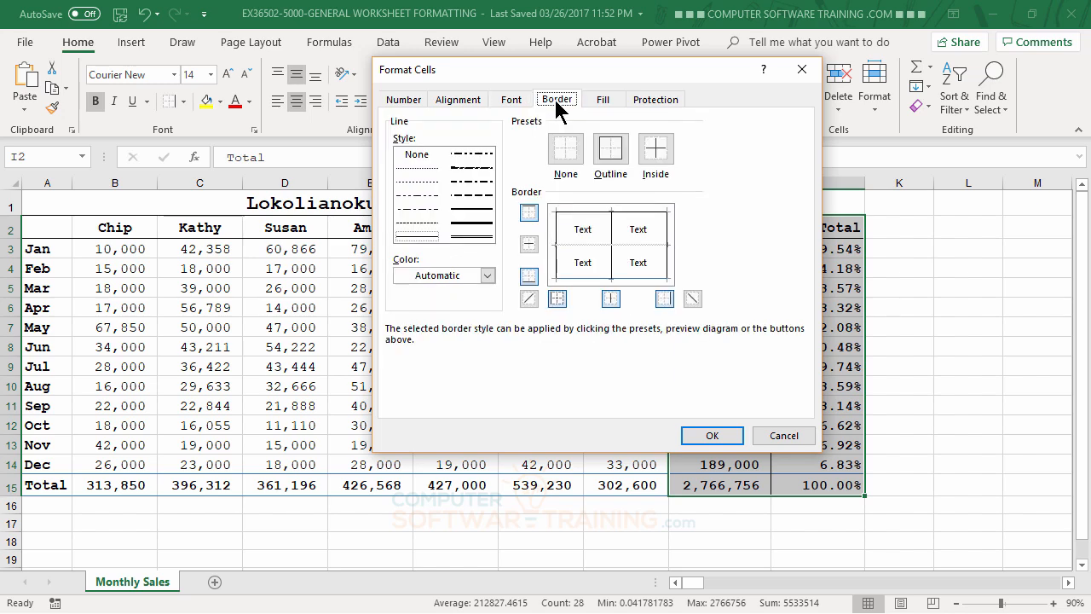
pyautogui.moveTo(623, 61); pyautogui.dragTo(367, 56)
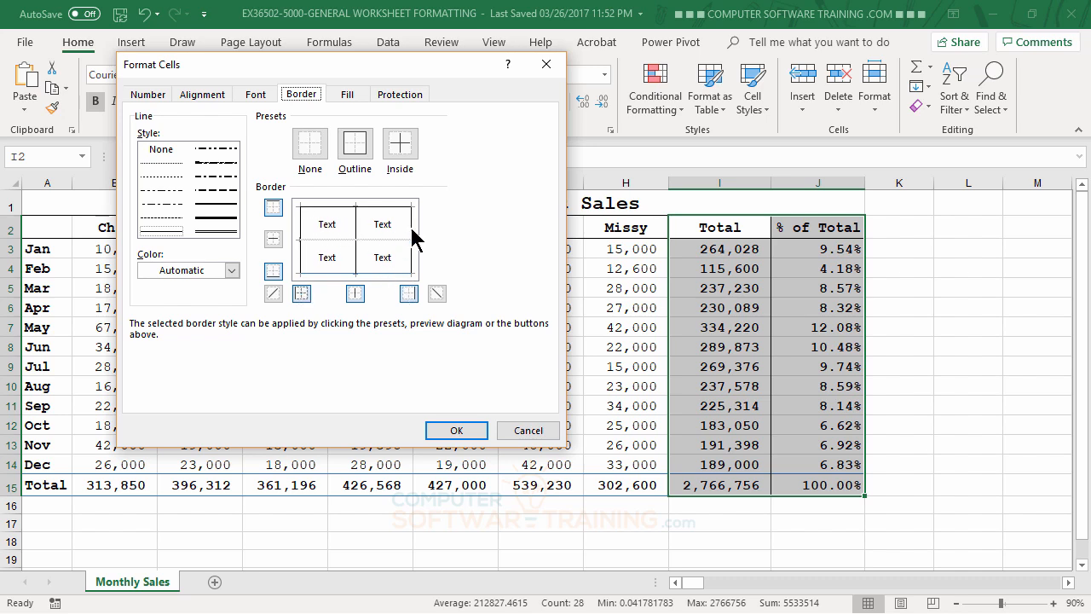
pyautogui.click(231, 271)
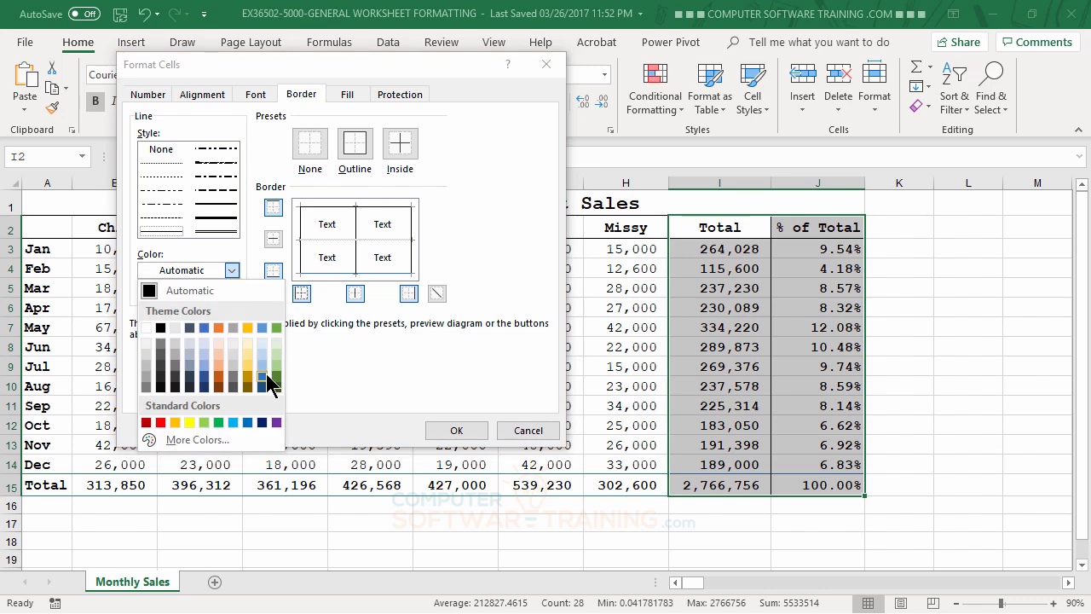
pyautogui.click(263, 377)
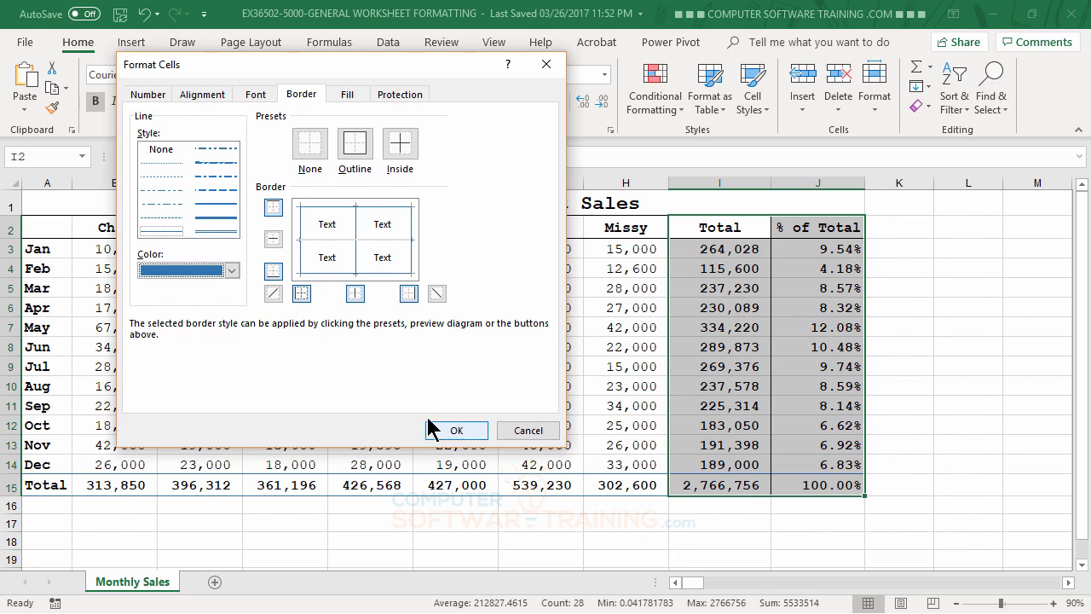
pyautogui.click(458, 434)
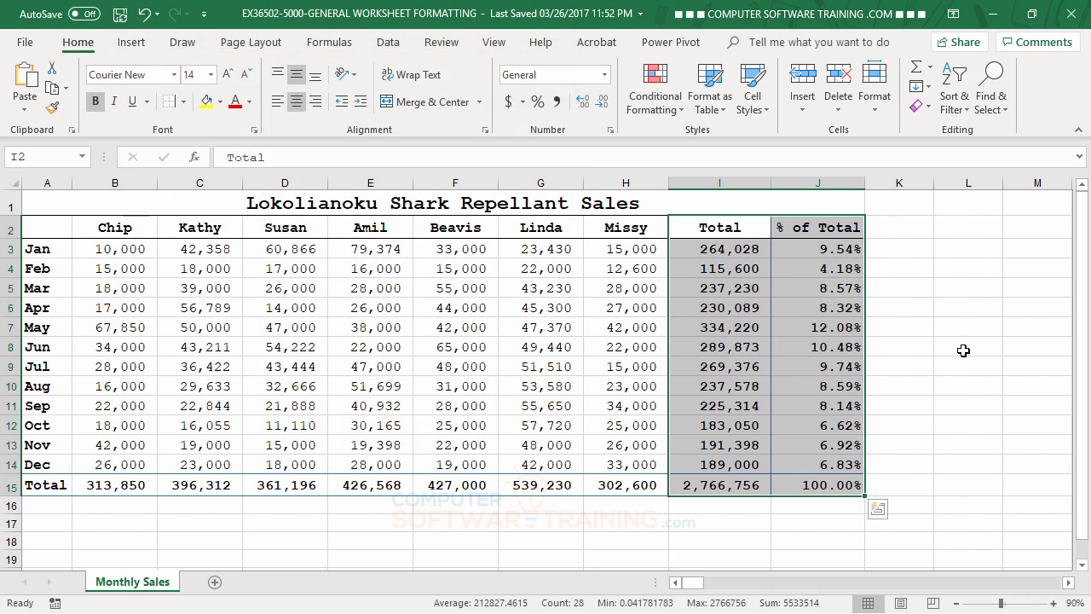
pyautogui.click(958, 351)
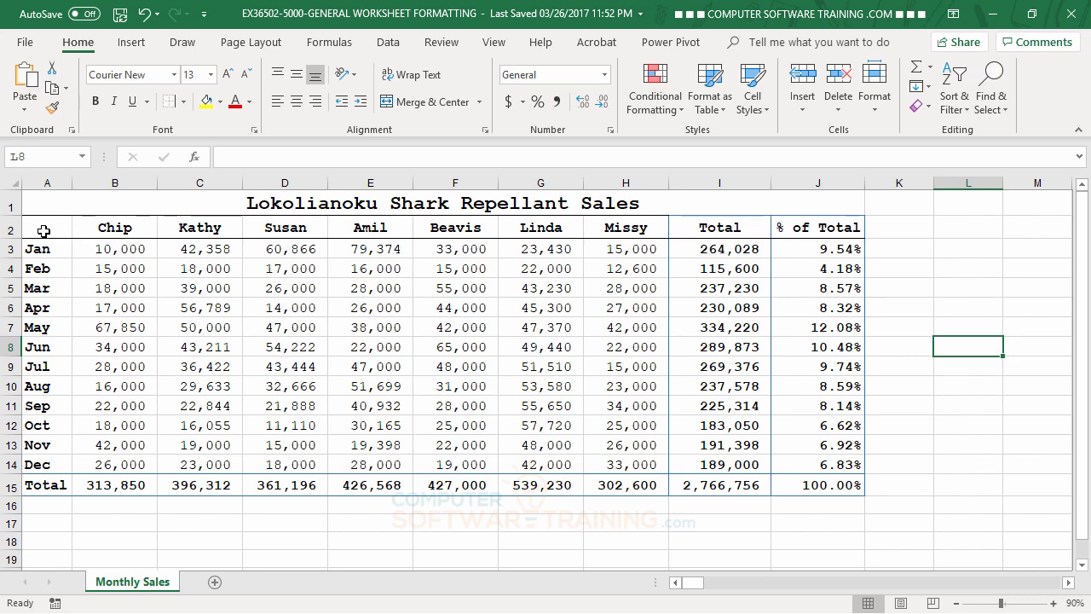
# Apply blue top and bottom borders to the heading row A2 through J2.
pyautogui.moveTo(44, 231); pyautogui.dragTo(808, 228)
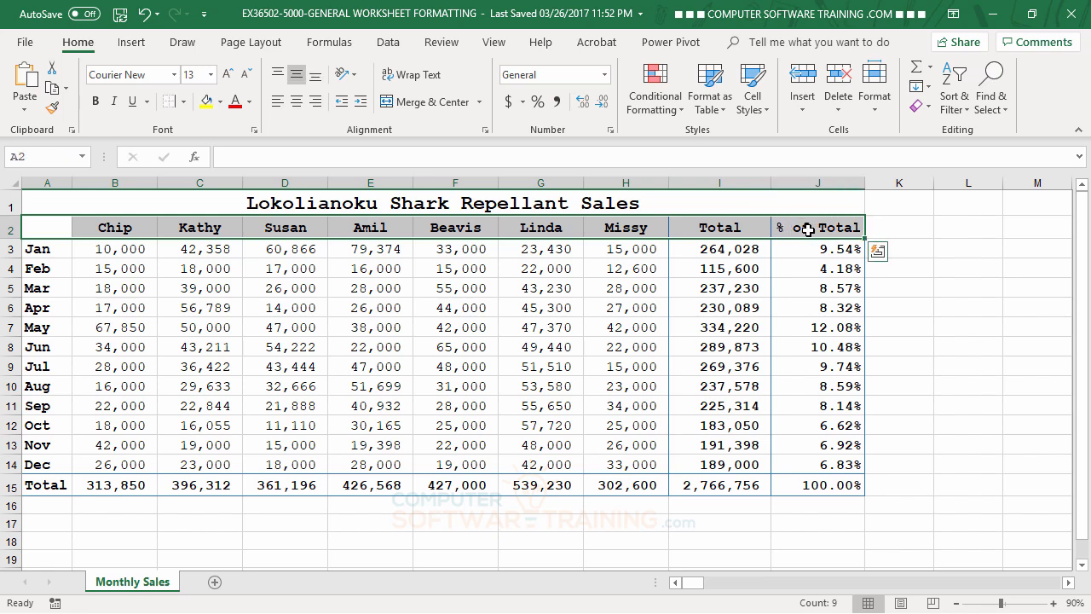
pyautogui.click(489, 129)
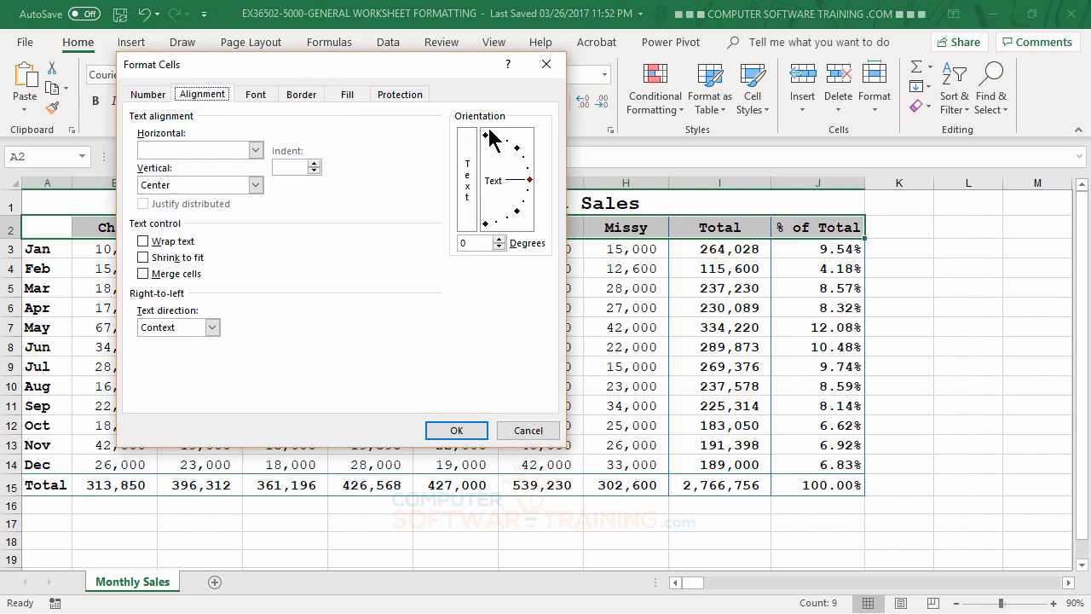
pyautogui.click(299, 99)
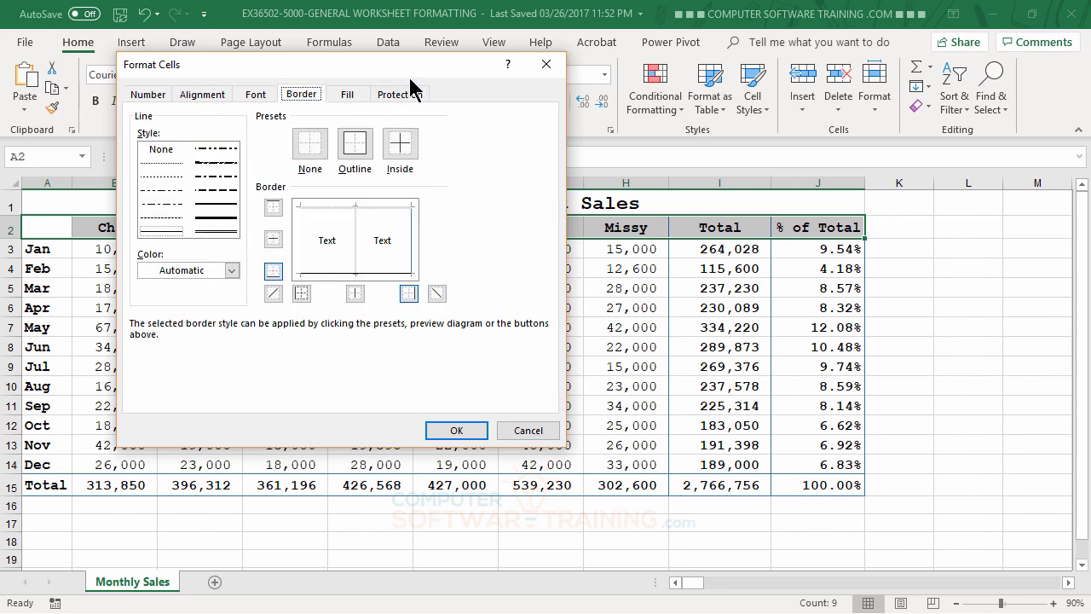
pyautogui.moveTo(410, 75); pyautogui.dragTo(602, 277)
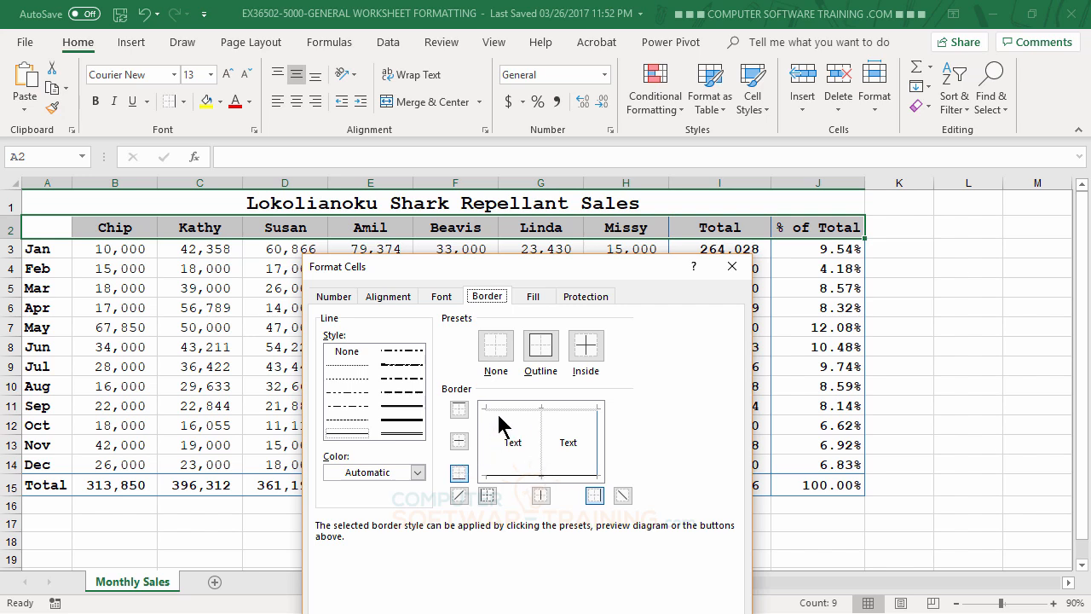
pyautogui.click(417, 473)
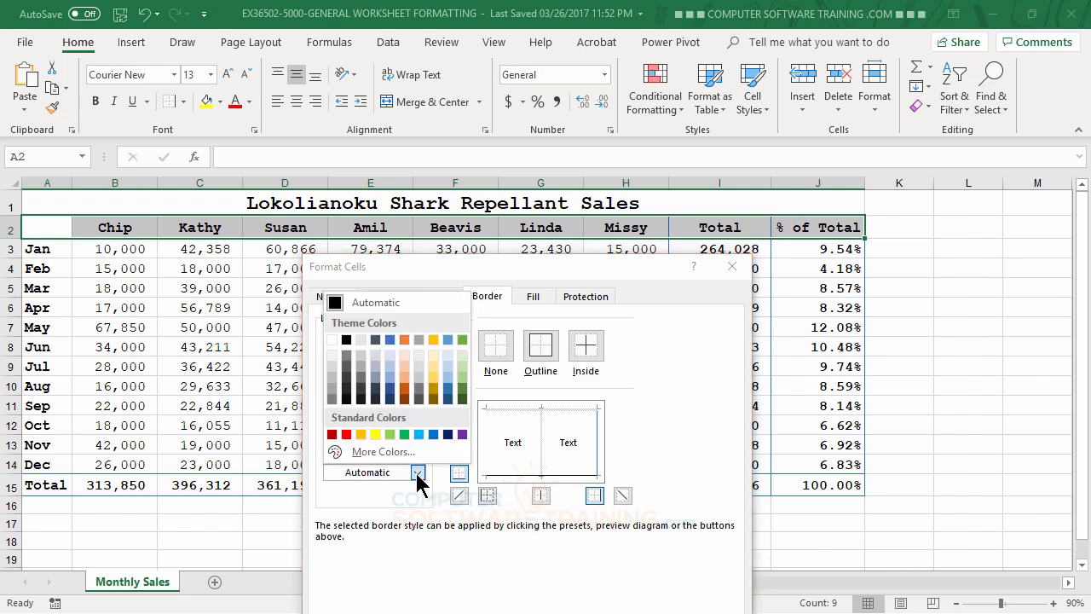
pyautogui.click(448, 390)
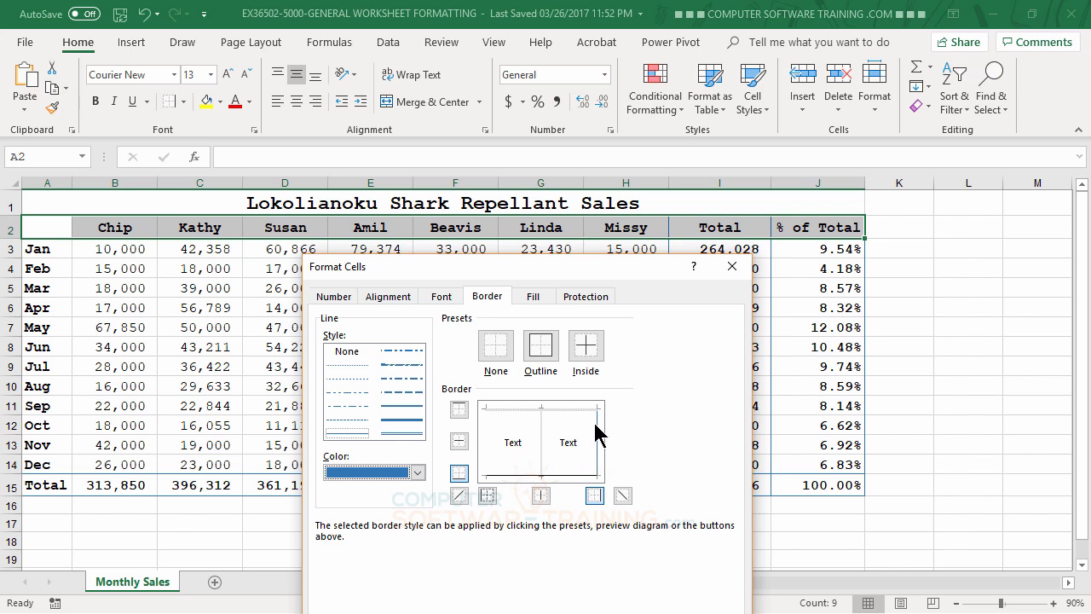
pyautogui.click(565, 469)
pyautogui.click(566, 412)
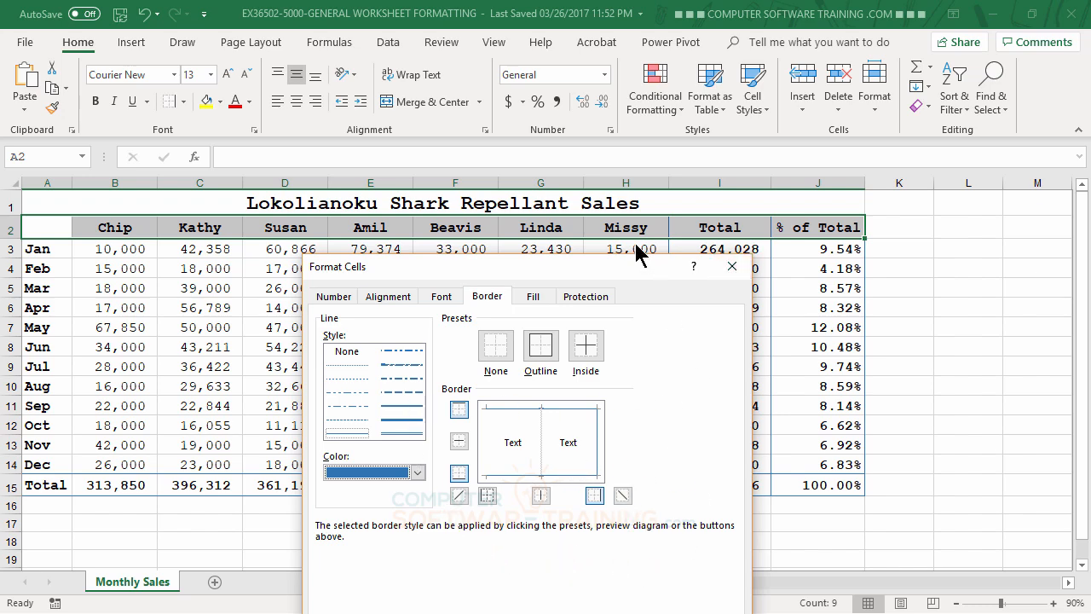
pyautogui.moveTo(615, 277); pyautogui.dragTo(683, 119)
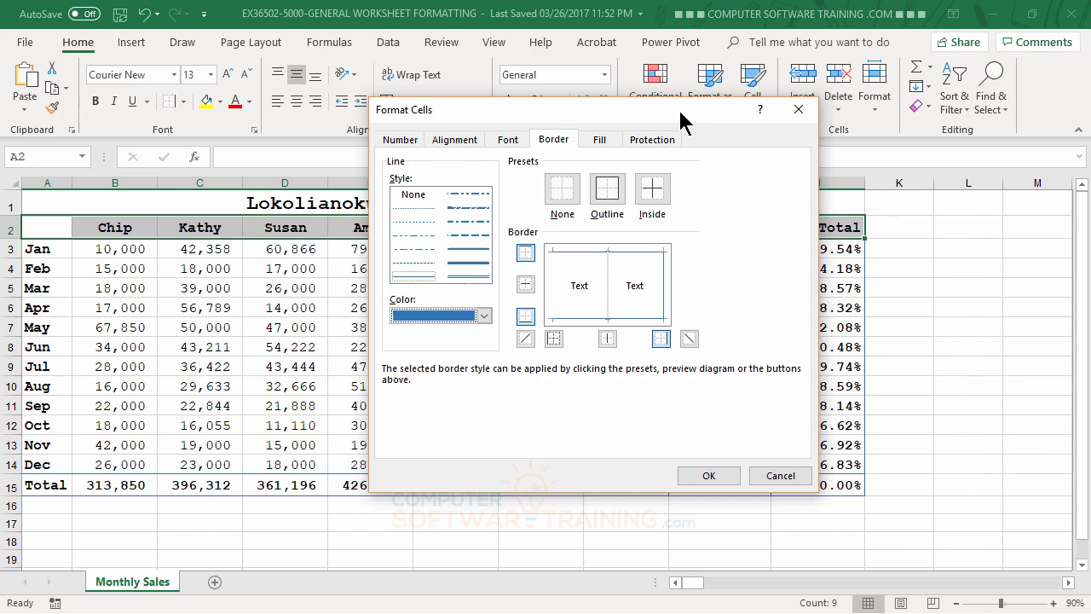
pyautogui.click(708, 474)
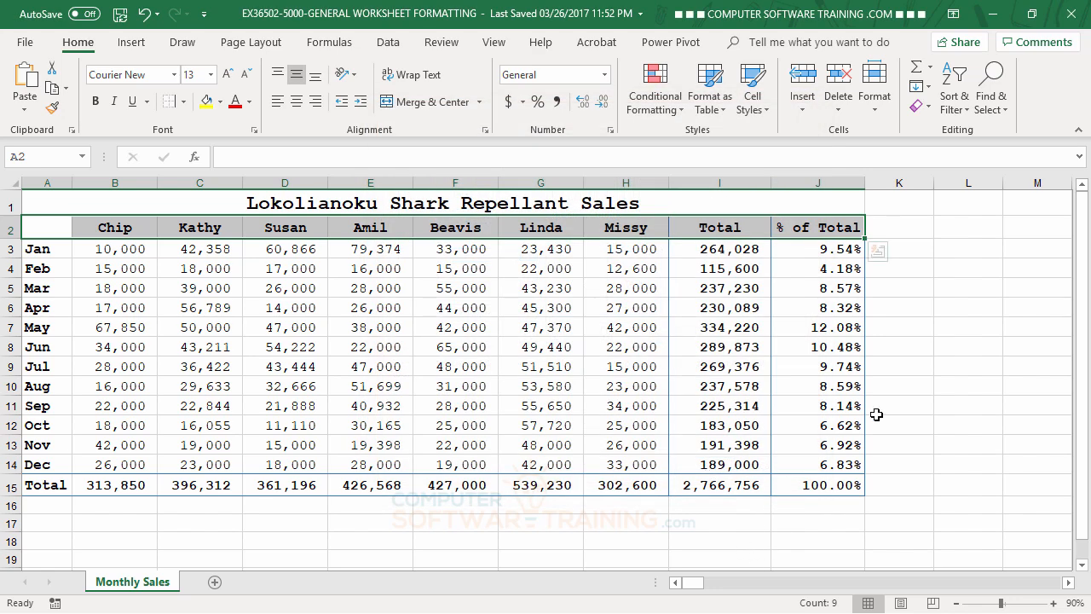
pyautogui.click(942, 388)
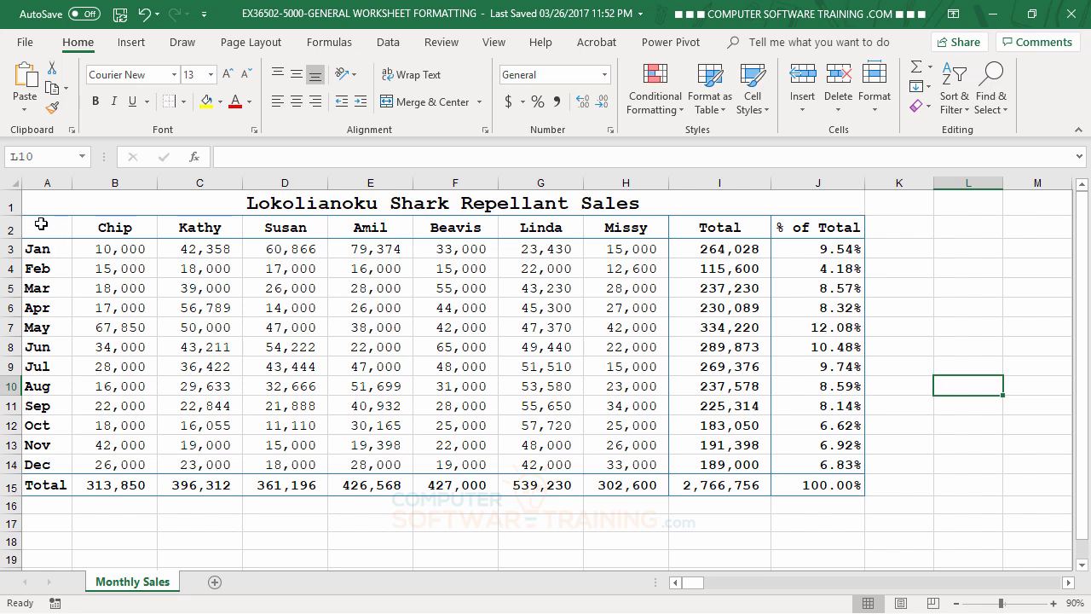
# Remove all borders from A2 through J15, then undo the removal.
pyautogui.moveTo(41, 224); pyautogui.dragTo(842, 492)
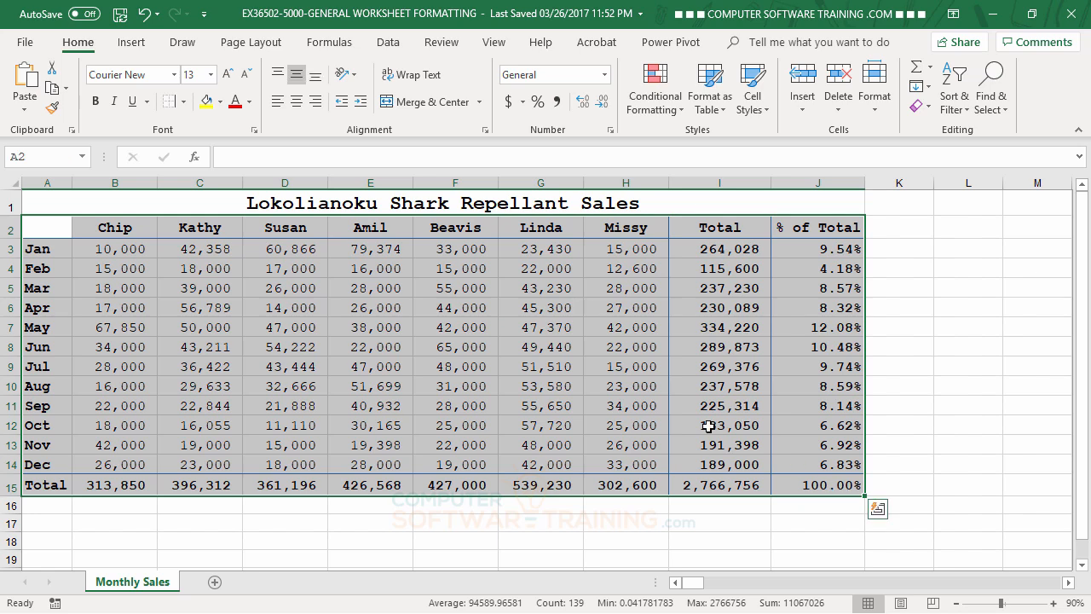
pyautogui.click(185, 100)
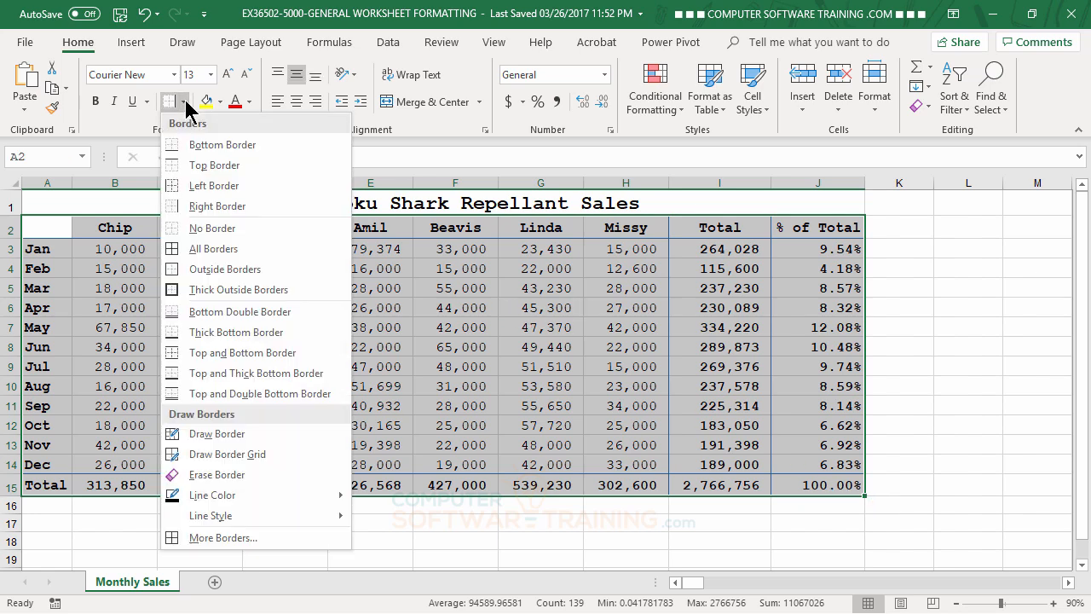
pyautogui.click(228, 230)
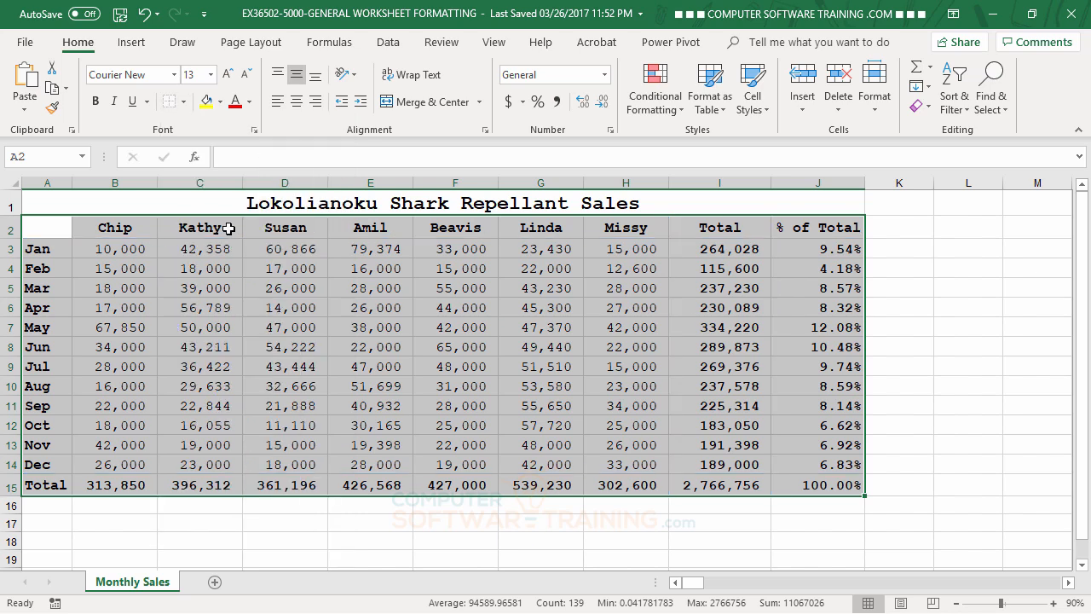
pyautogui.click(990, 369)
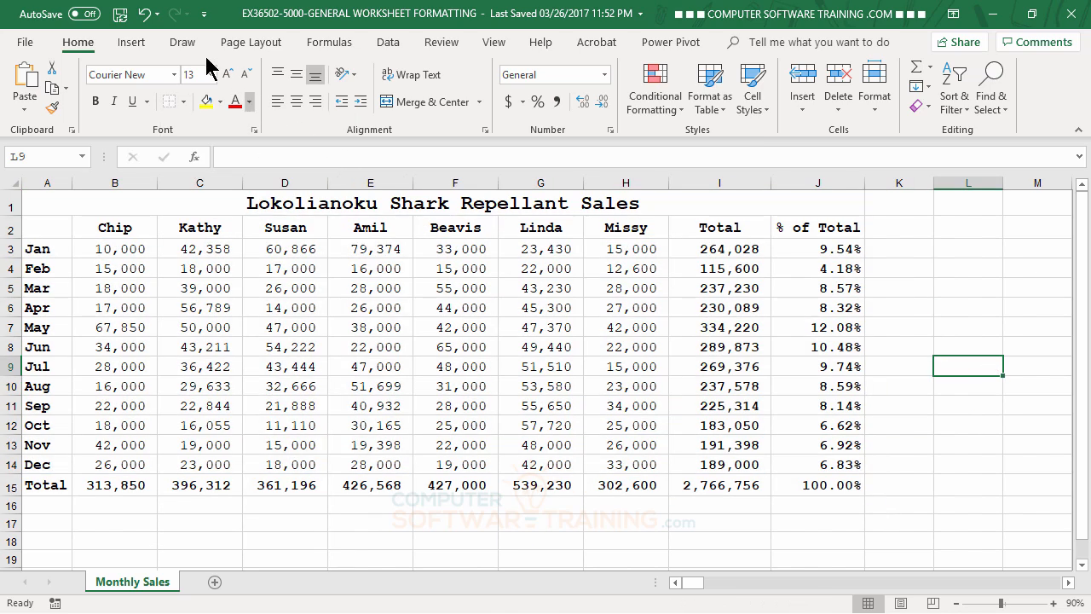
pyautogui.click(145, 14)
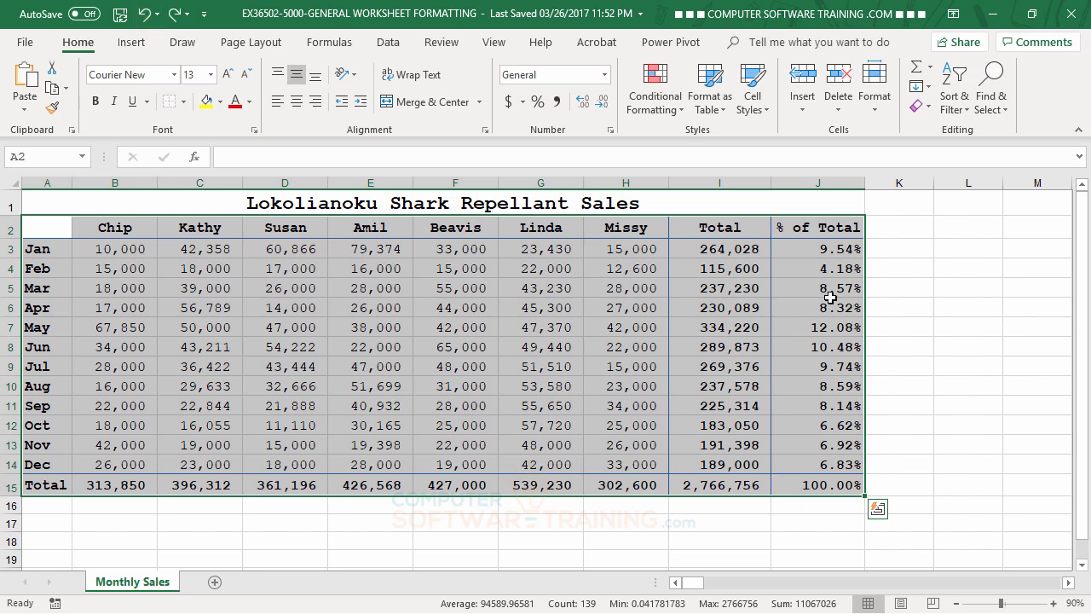
pyautogui.click(938, 288)
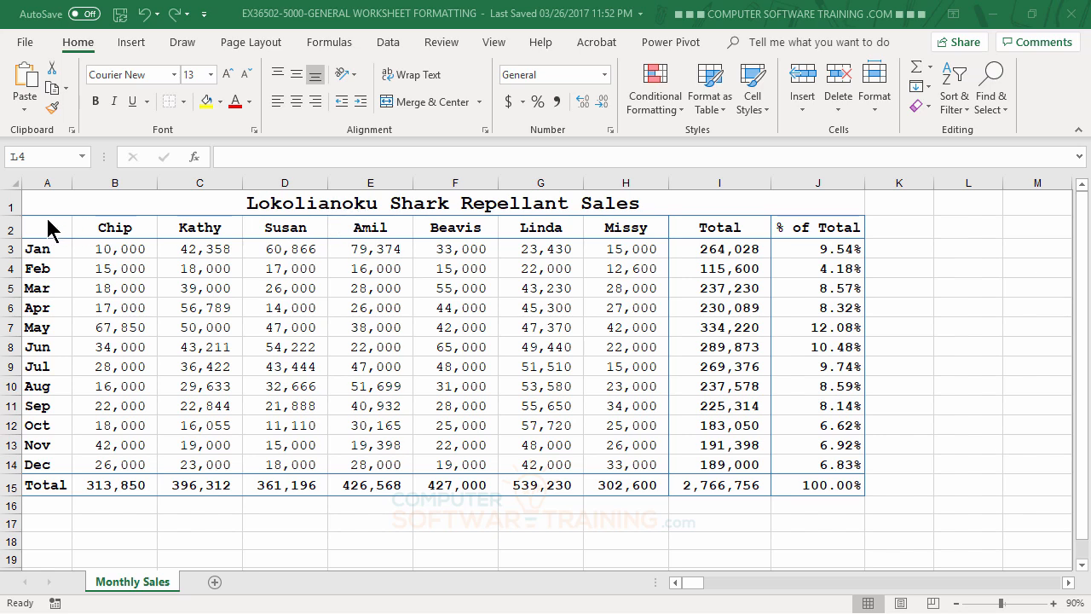
# Increase the height of the title row 1 slightly.
pyautogui.click(147, 332)
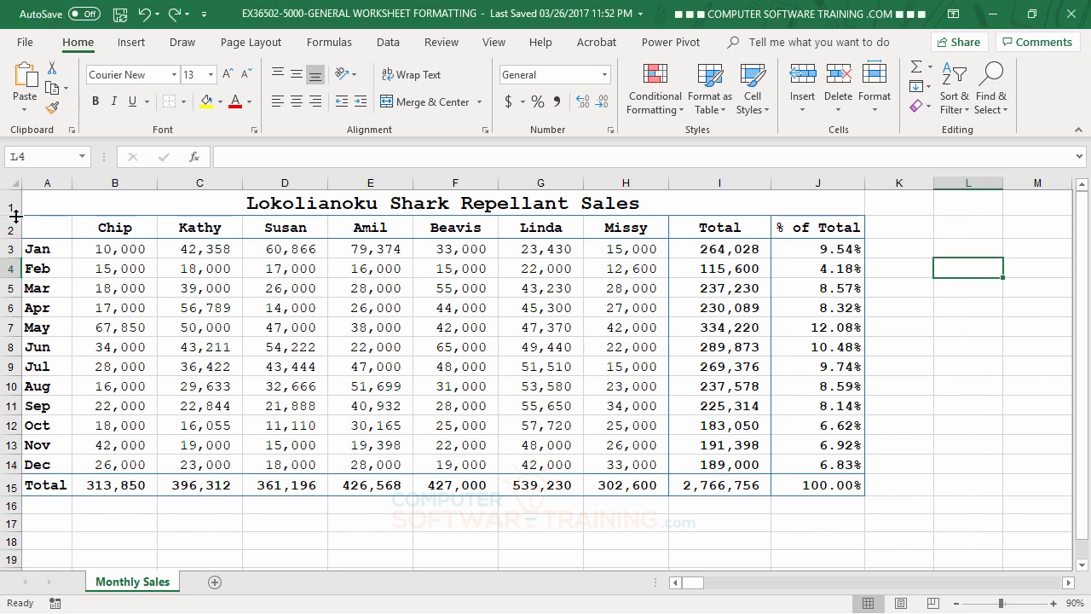
pyautogui.moveTo(9, 214); pyautogui.dragTo(11, 216)
pyautogui.moveTo(12, 218); pyautogui.dragTo(12, 225)
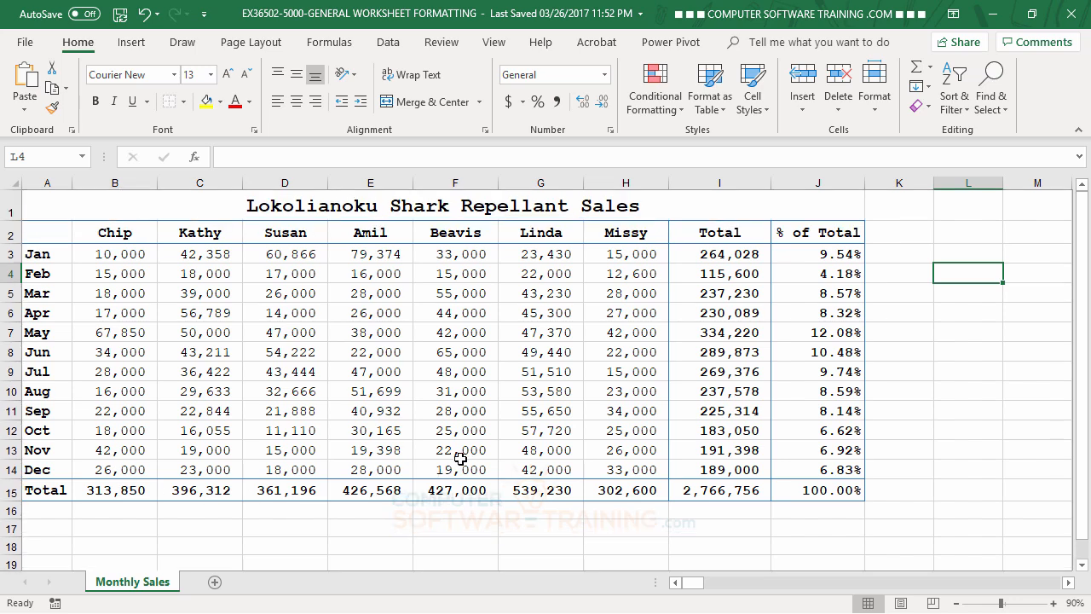
# Color the merged title text Blue, Accent 1, Darker 25%.
pyautogui.click(458, 314)
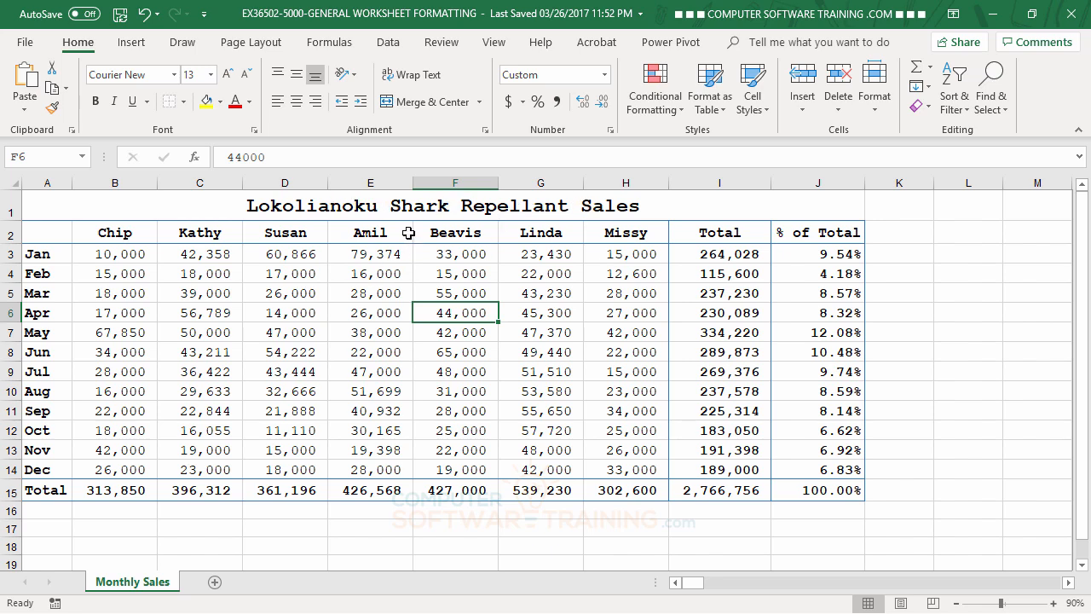
pyautogui.click(395, 207)
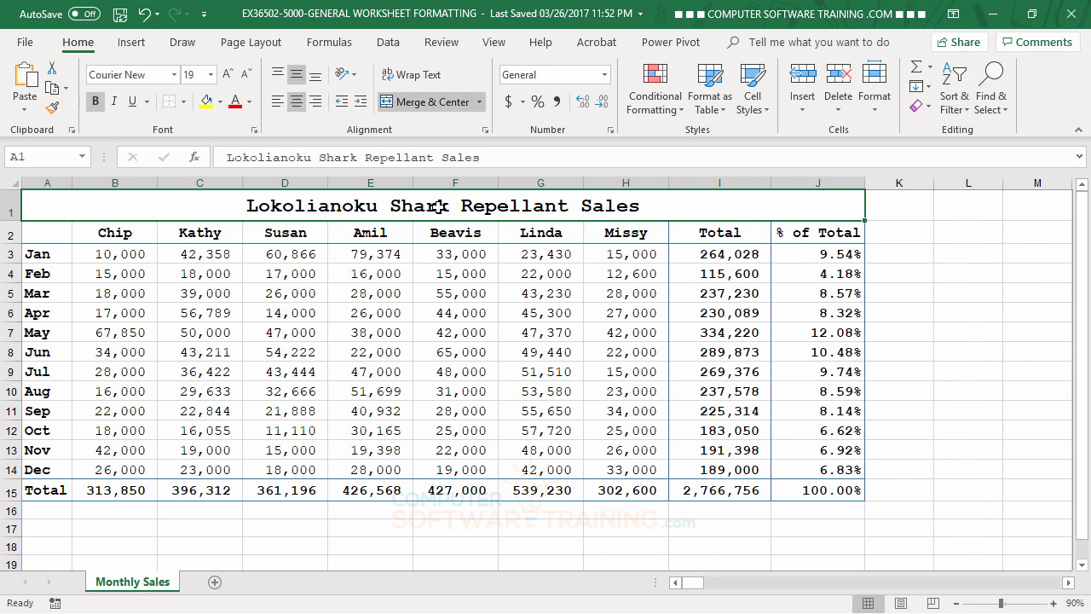
pyautogui.click(250, 102)
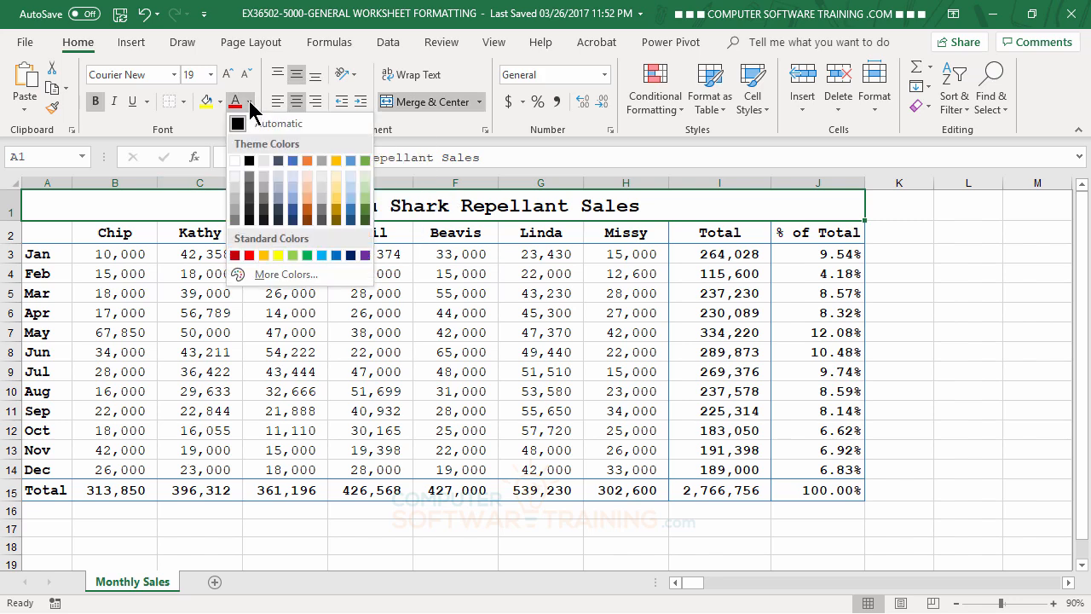
pyautogui.click(293, 210)
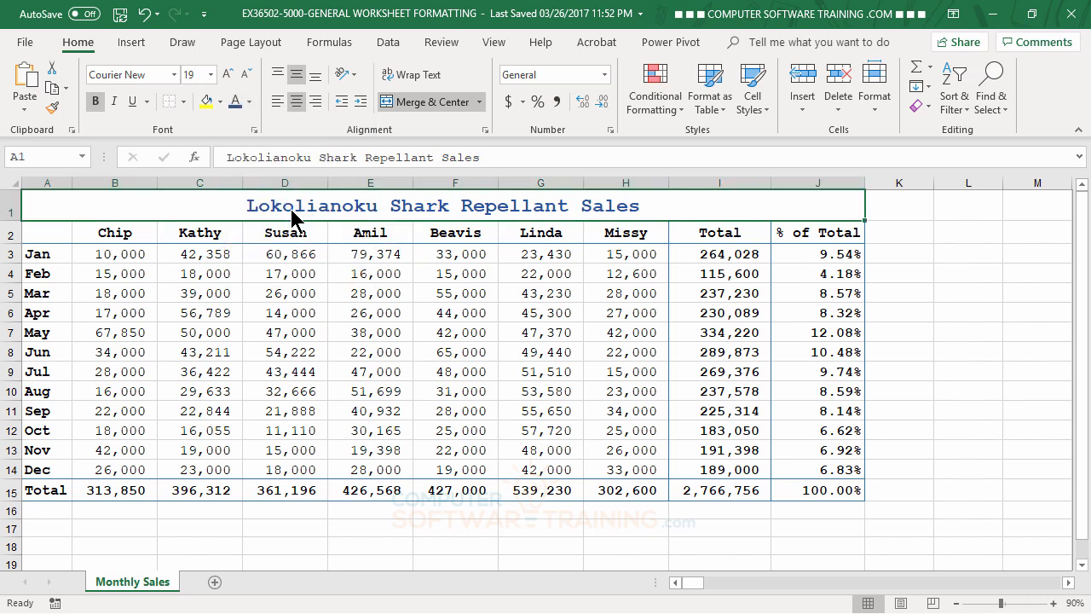
pyautogui.click(590, 380)
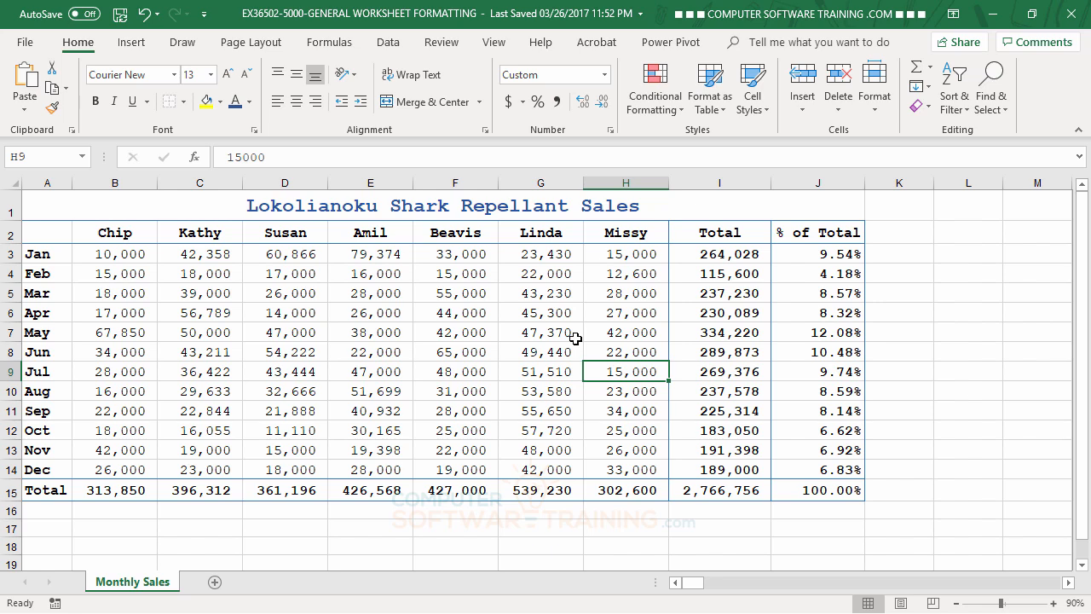
# Color only the word Shark in the title red.
pyautogui.click(410, 212)
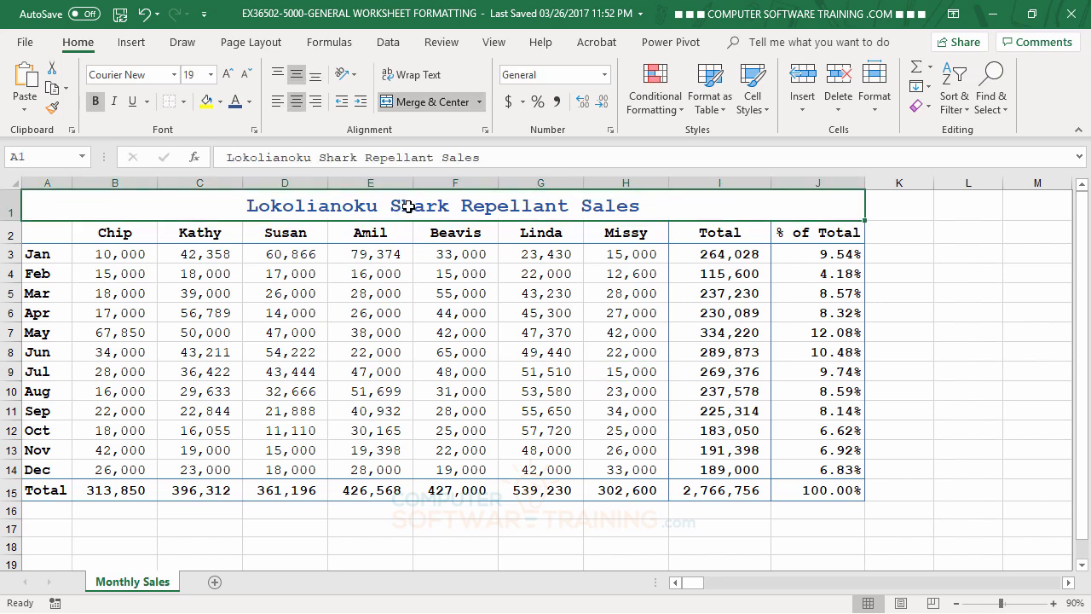
pyautogui.doubleClick(409, 207)
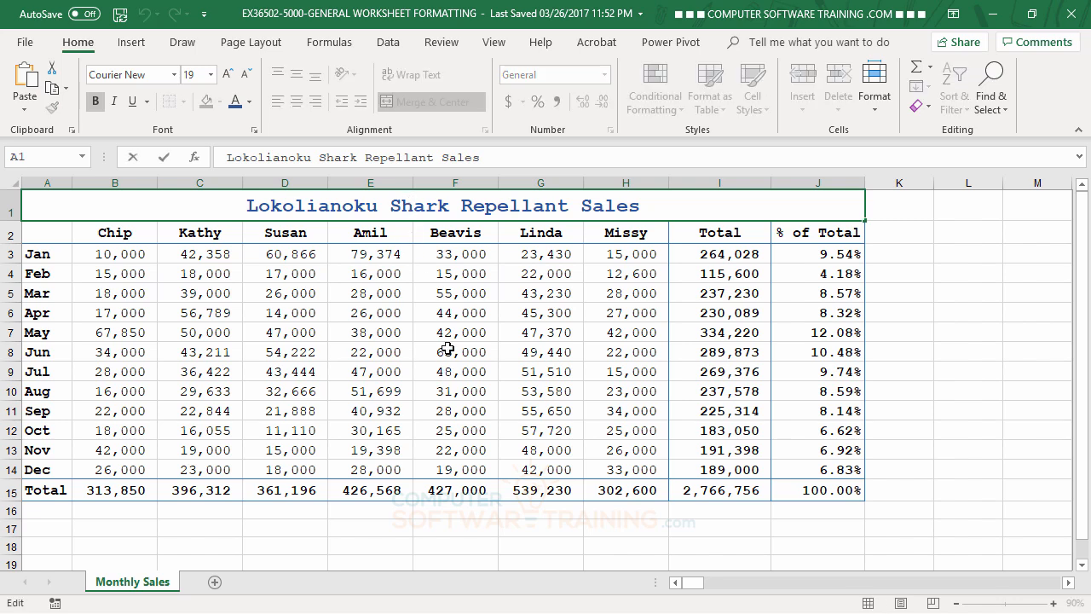
pyautogui.doubleClick(413, 206)
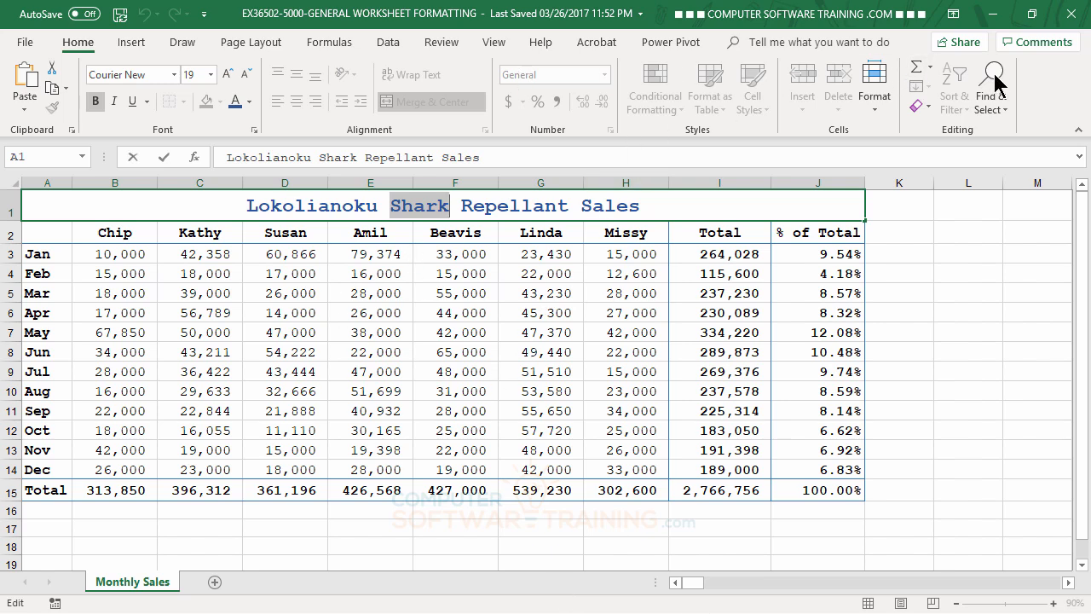
pyautogui.click(250, 106)
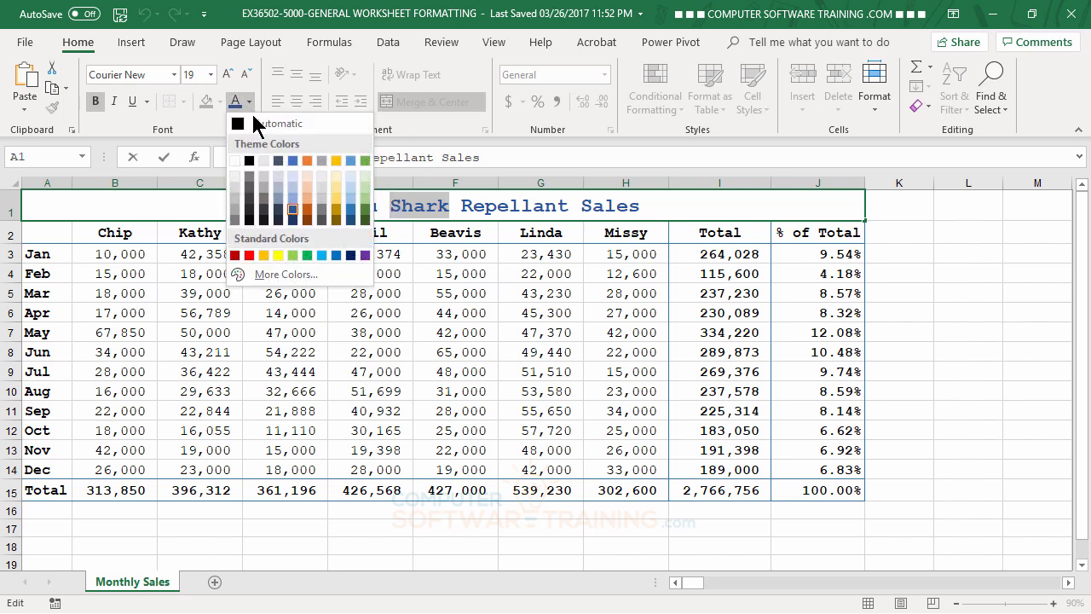
pyautogui.click(248, 255)
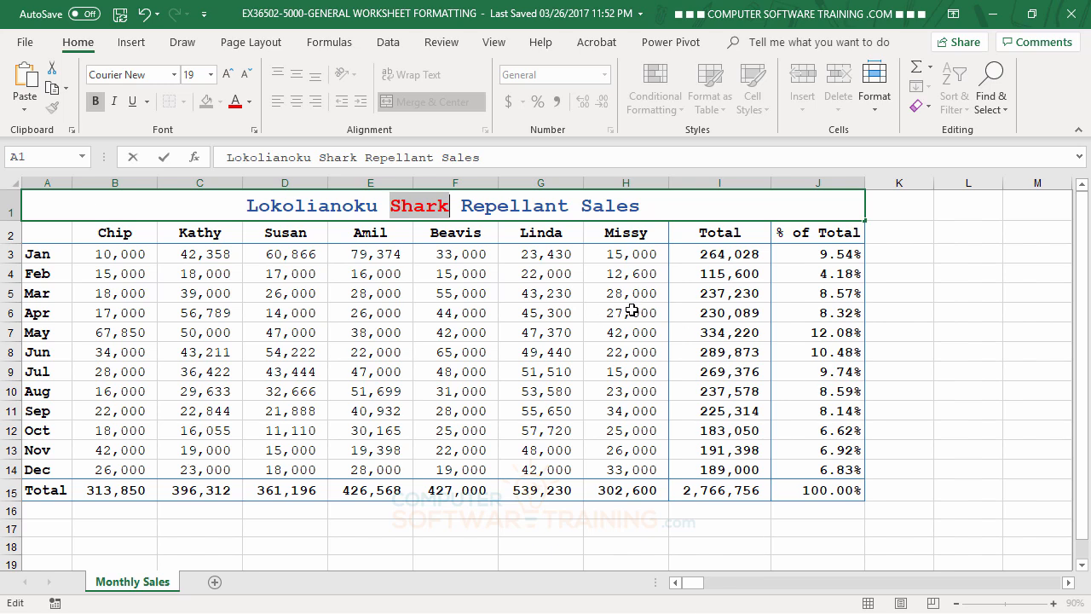
pyautogui.click(639, 409)
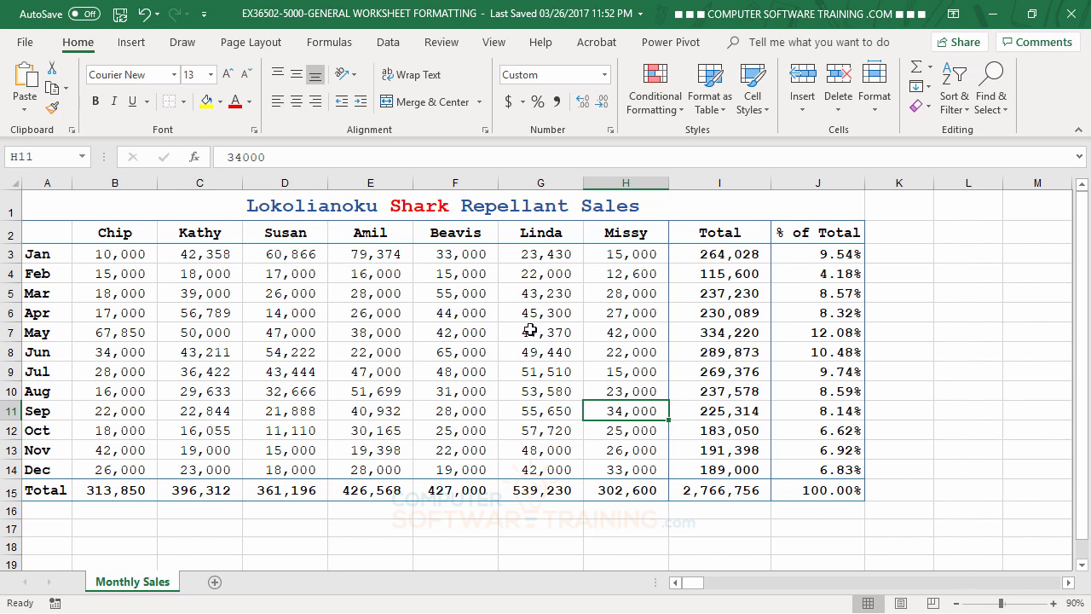
# Color the first letter of the Chip heading red, then undo the change.
pyautogui.doubleClick(116, 232)
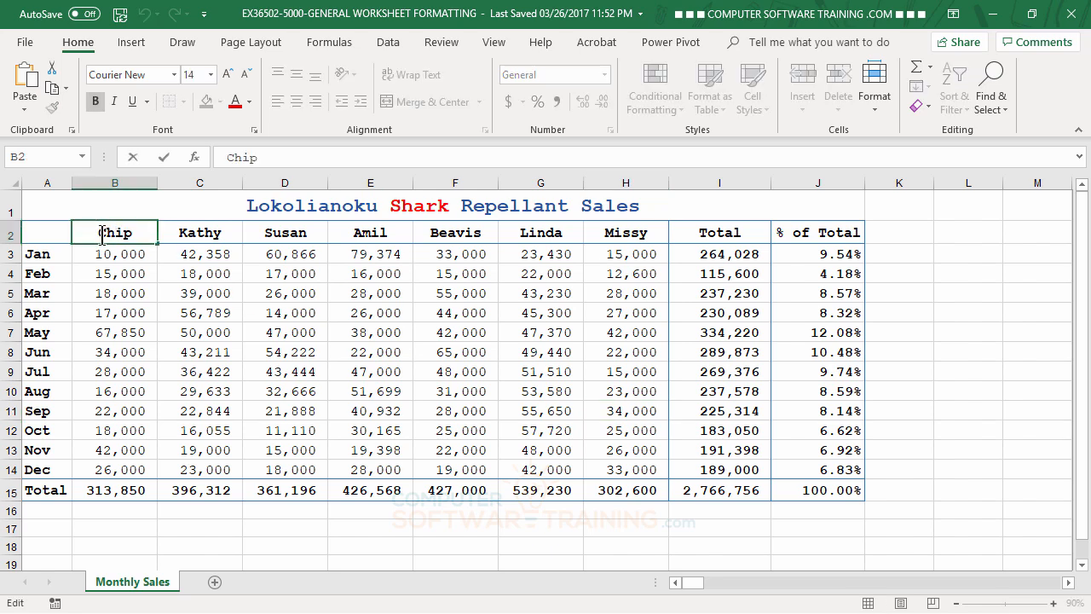
pyautogui.moveTo(99, 232); pyautogui.dragTo(108, 233)
pyautogui.click(235, 102)
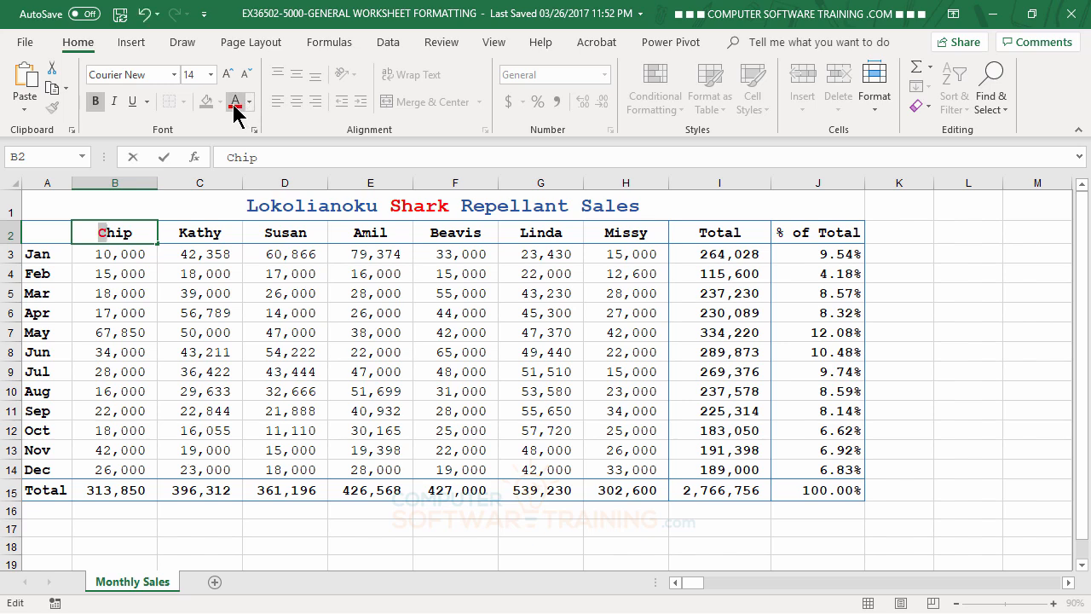
pyautogui.click(321, 395)
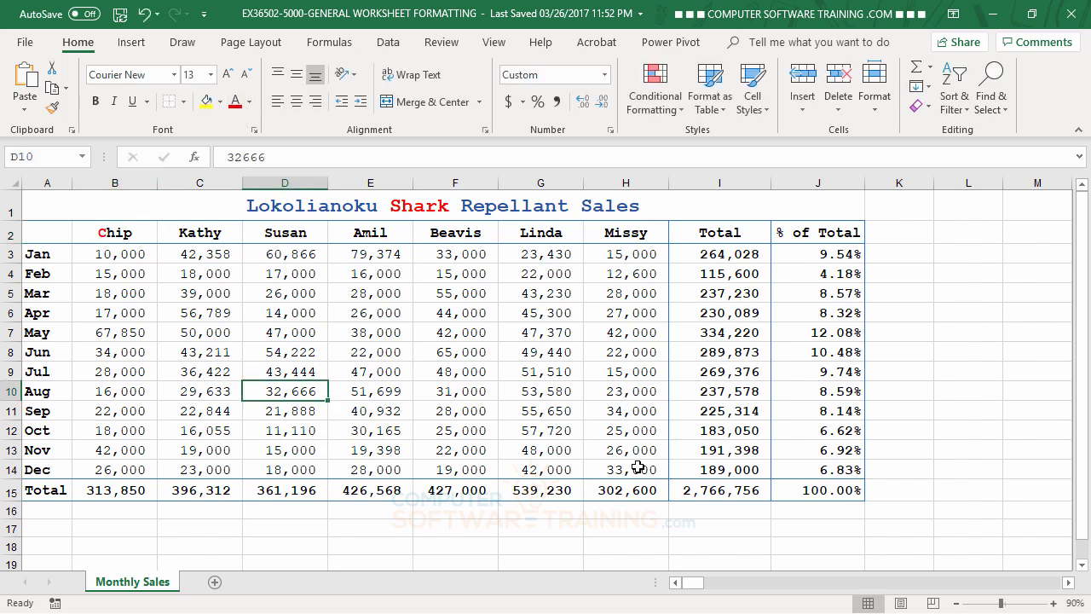
pyautogui.click(144, 14)
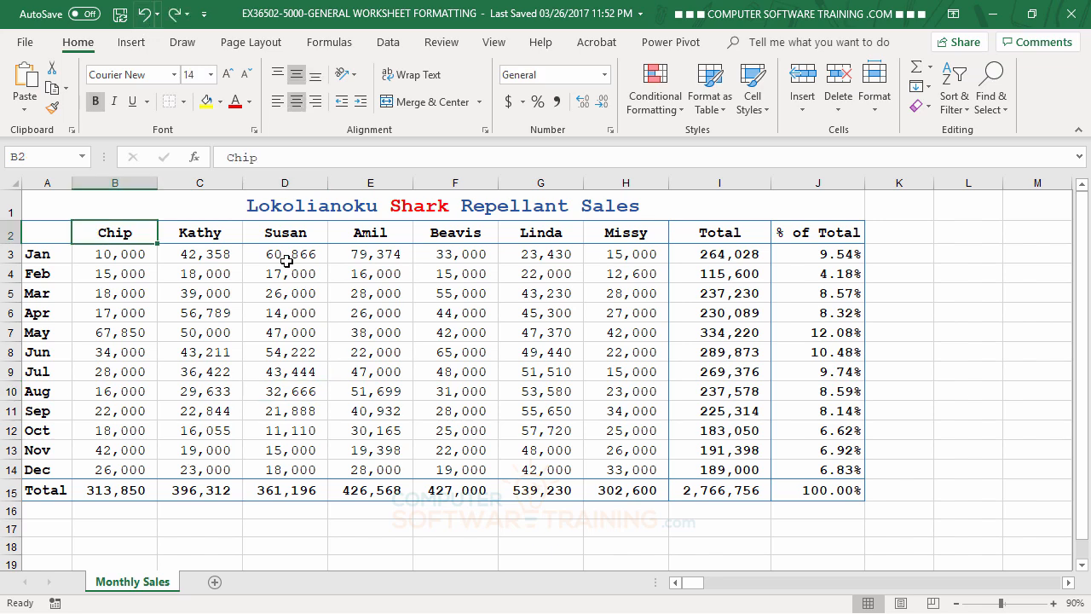
# Set the heading text B2 through J2 to a custom font color of RGB 113, 92, 242.
pyautogui.click(449, 384)
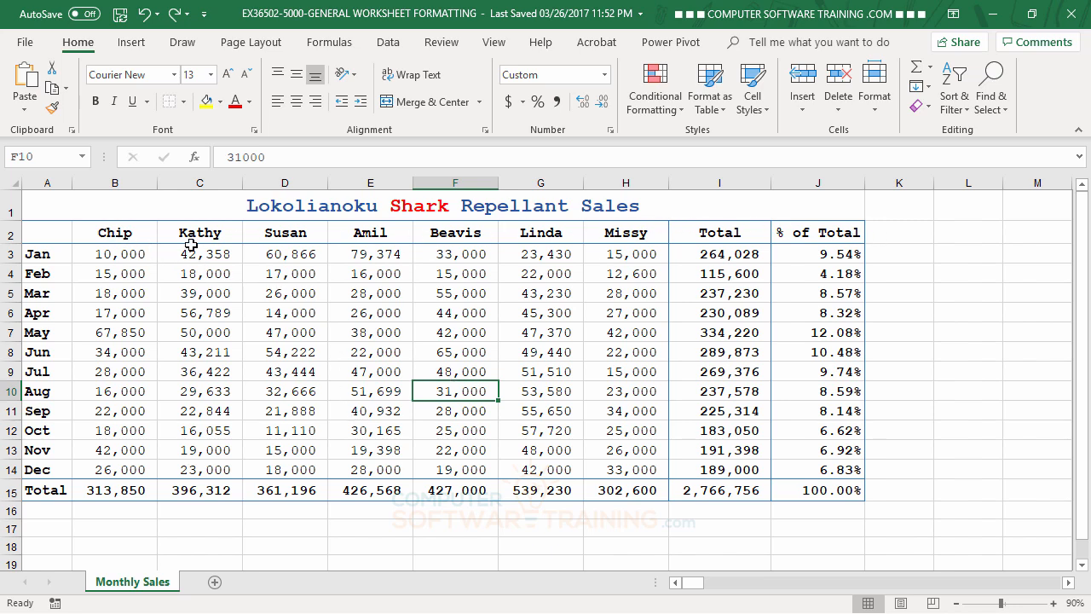
pyautogui.moveTo(93, 234); pyautogui.dragTo(797, 238)
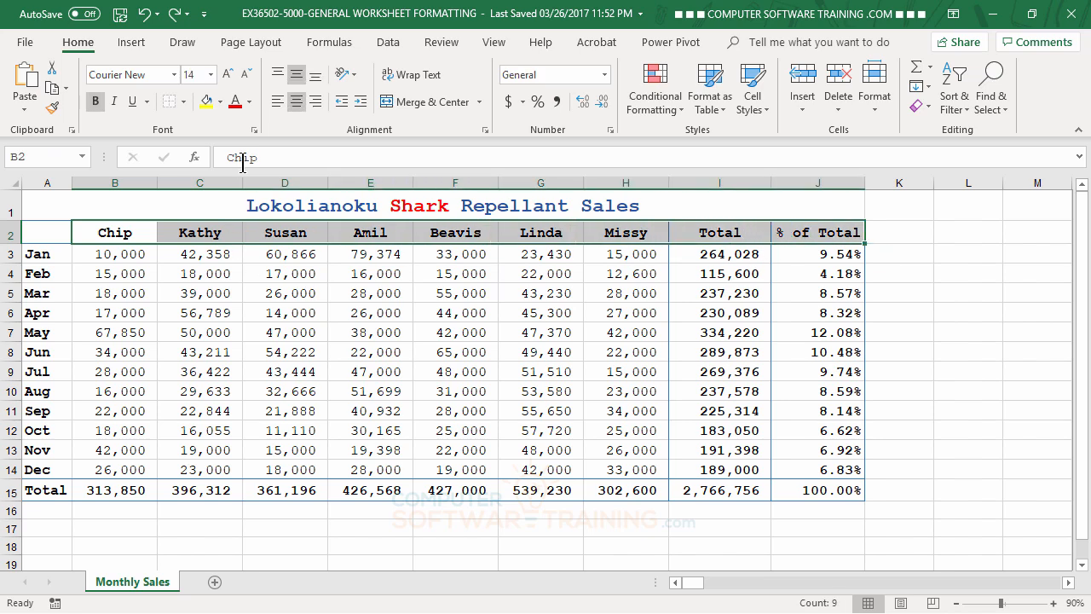
pyautogui.click(248, 101)
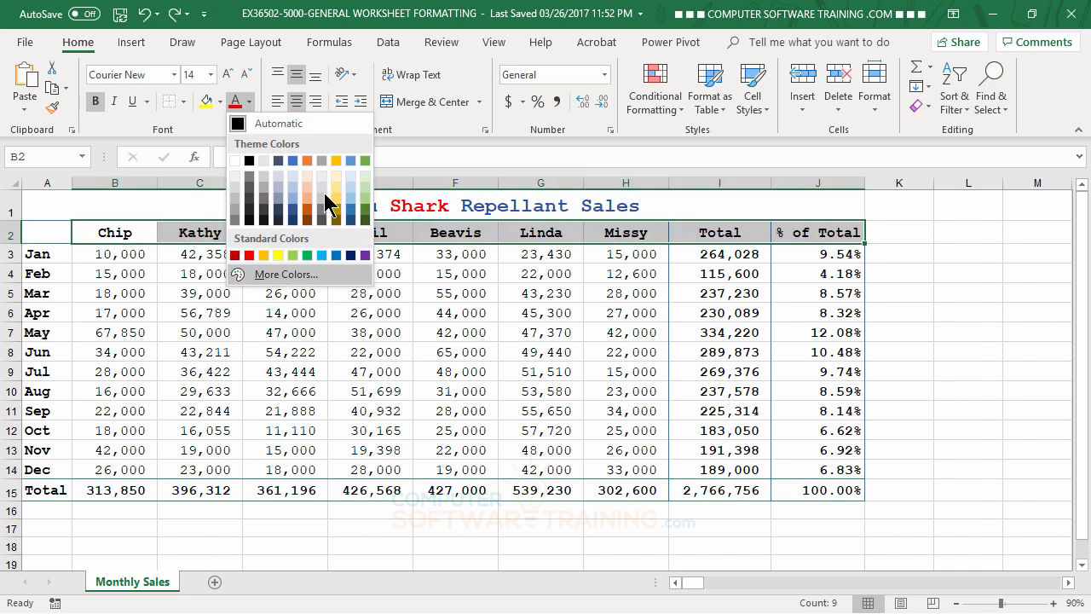
pyautogui.click(287, 274)
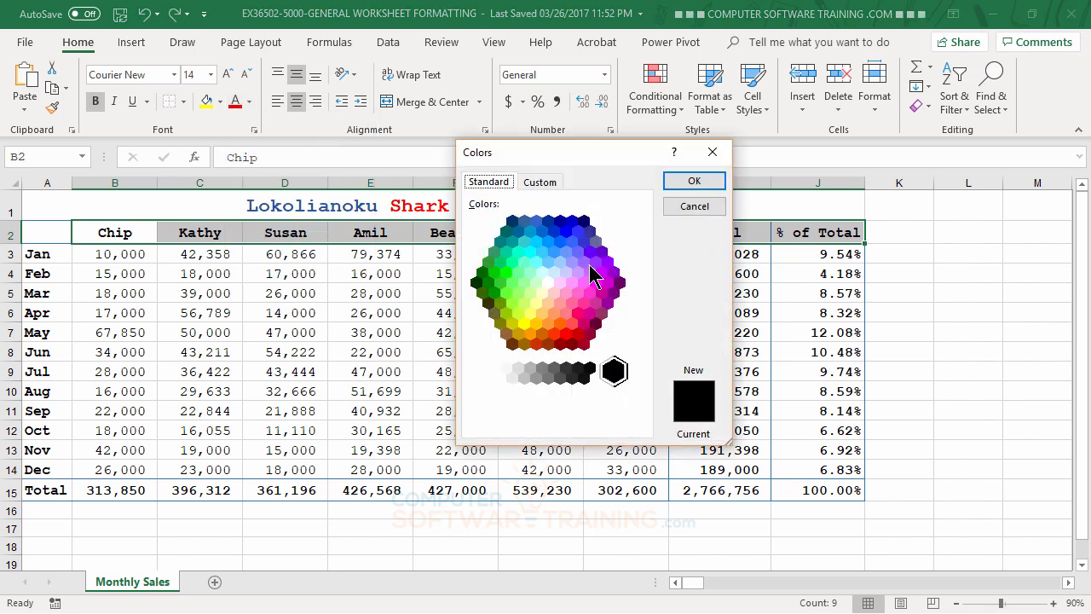
pyautogui.click(554, 335)
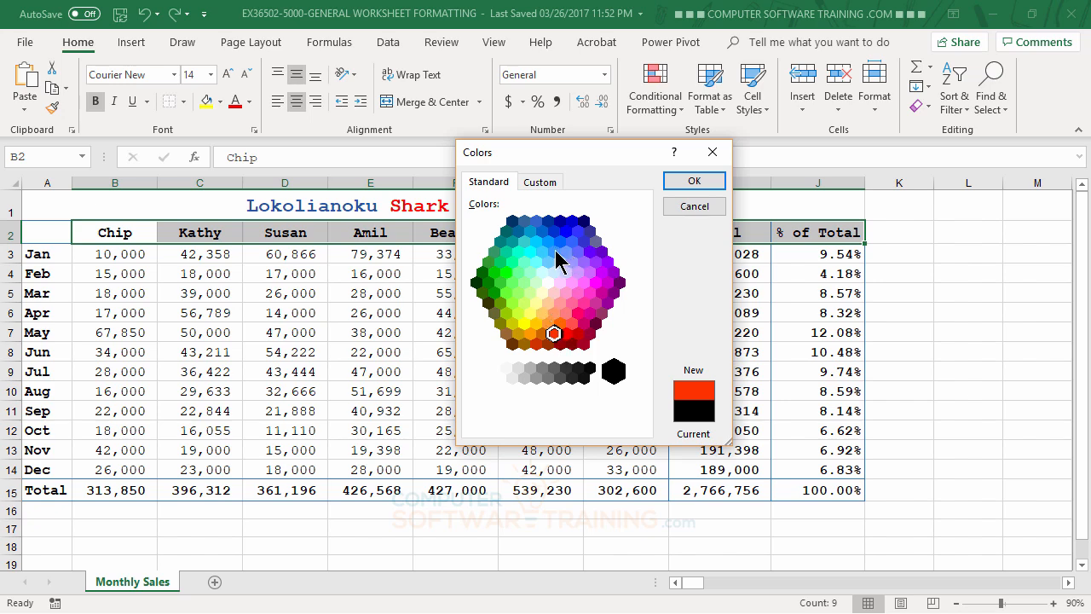
pyautogui.click(560, 242)
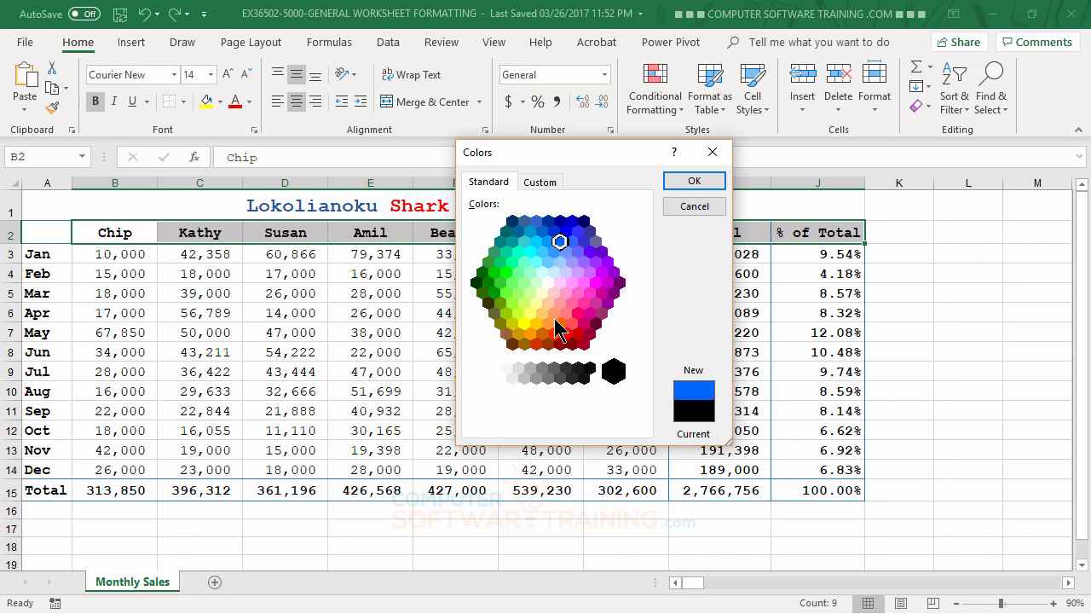
pyautogui.click(539, 182)
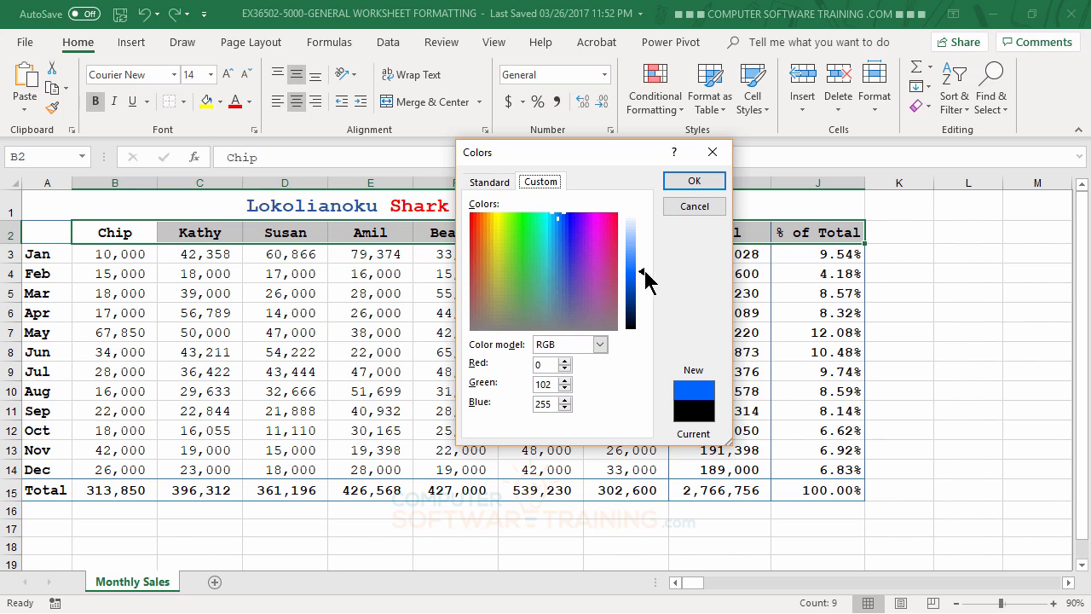
pyautogui.moveTo(642, 278); pyautogui.dragTo(641, 251)
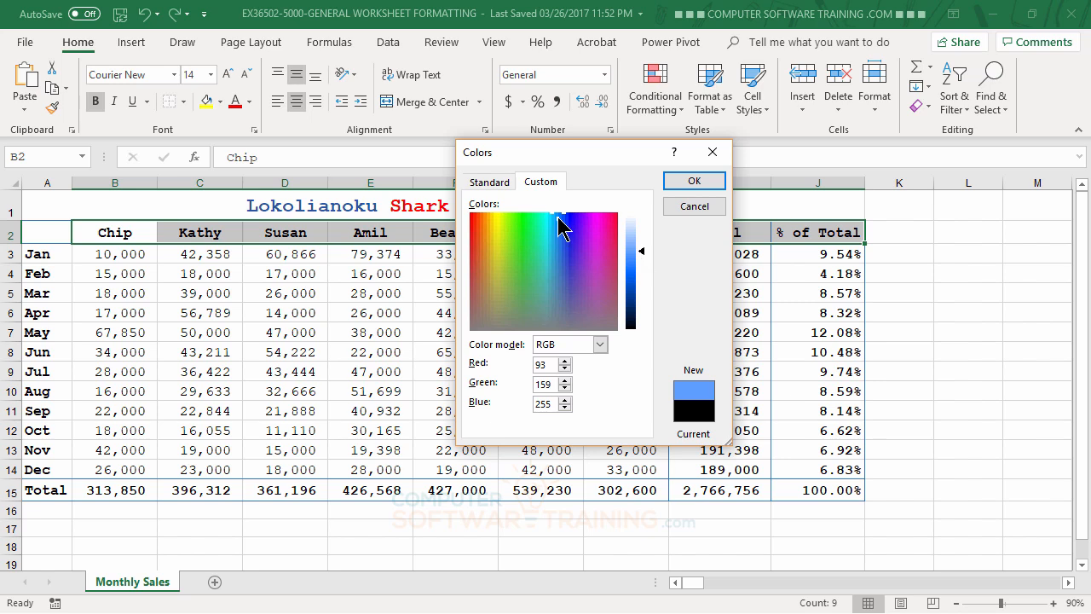
pyautogui.click(504, 235)
pyautogui.moveTo(504, 235); pyautogui.dragTo(572, 231)
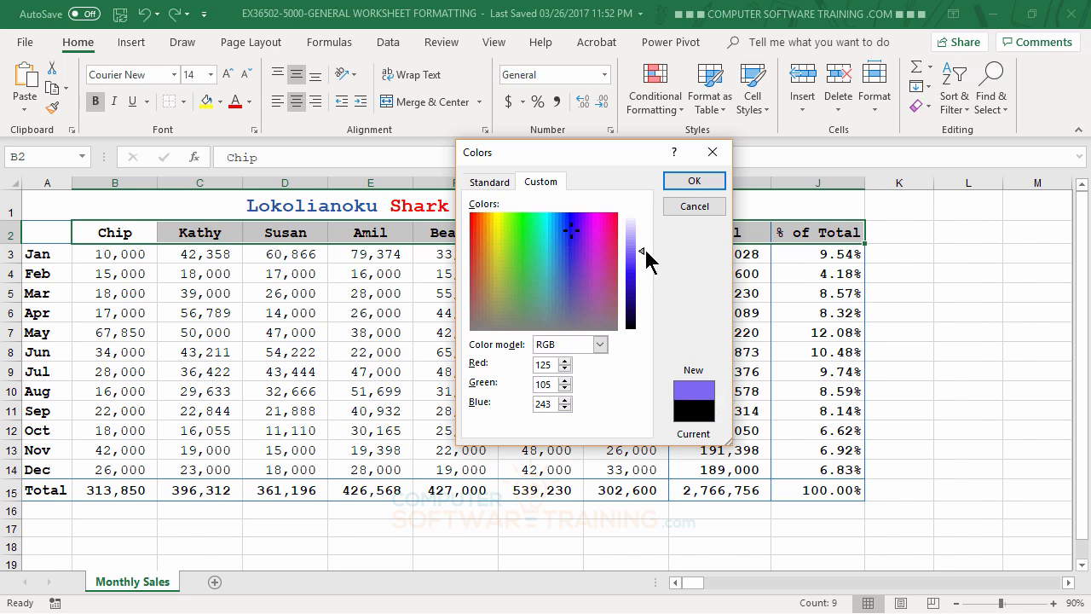
pyautogui.moveTo(641, 252); pyautogui.dragTo(643, 254)
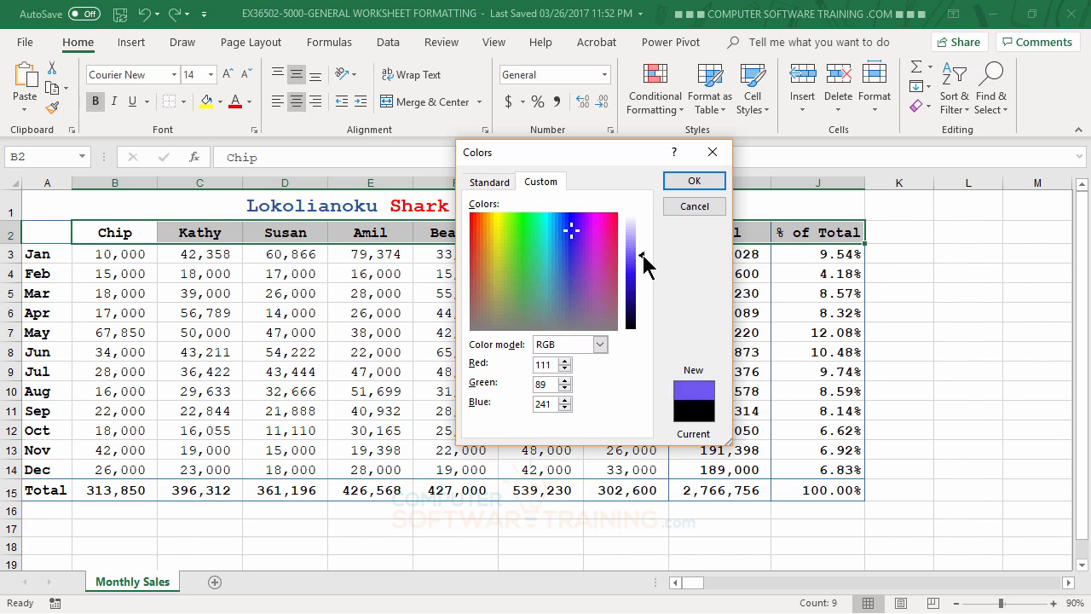
pyautogui.moveTo(643, 254); pyautogui.dragTo(643, 252)
pyautogui.click(695, 182)
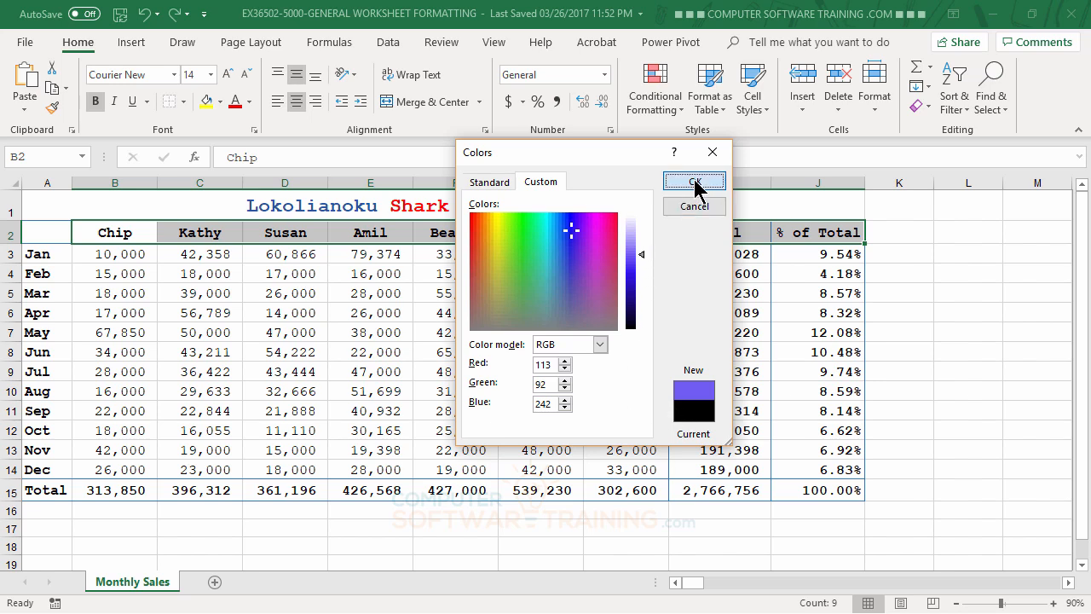
pyautogui.click(627, 409)
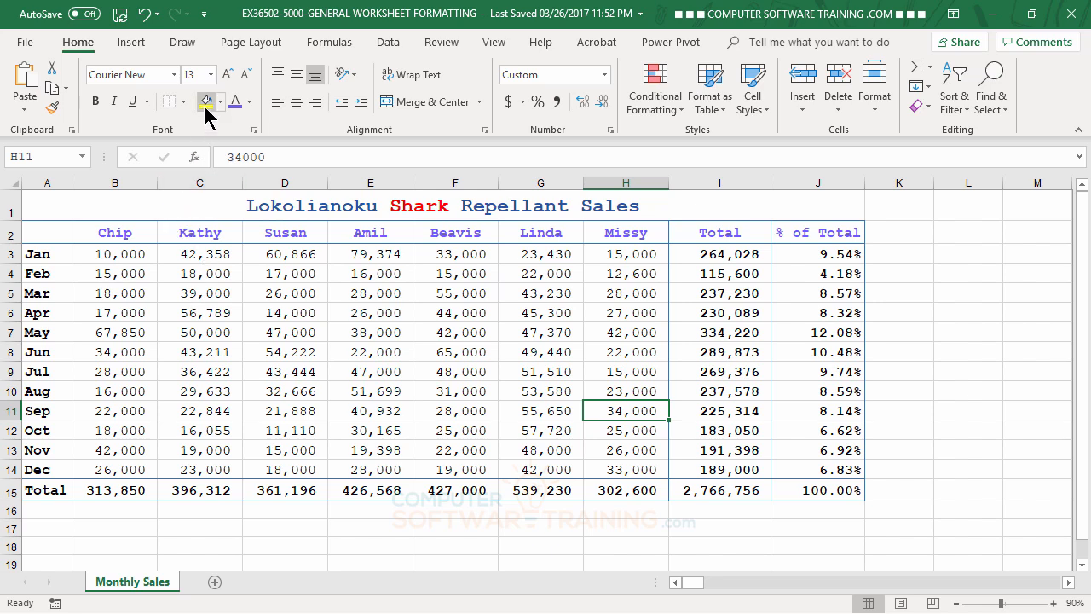
# Fill the merged title cell with a light blue theme color.
pyautogui.click(163, 200)
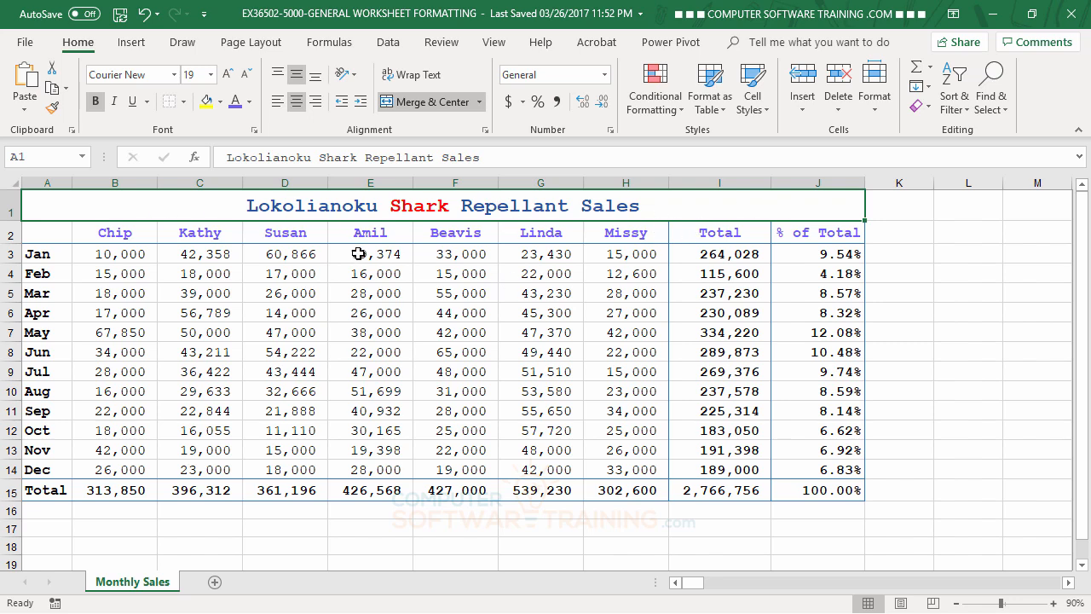
pyautogui.click(219, 102)
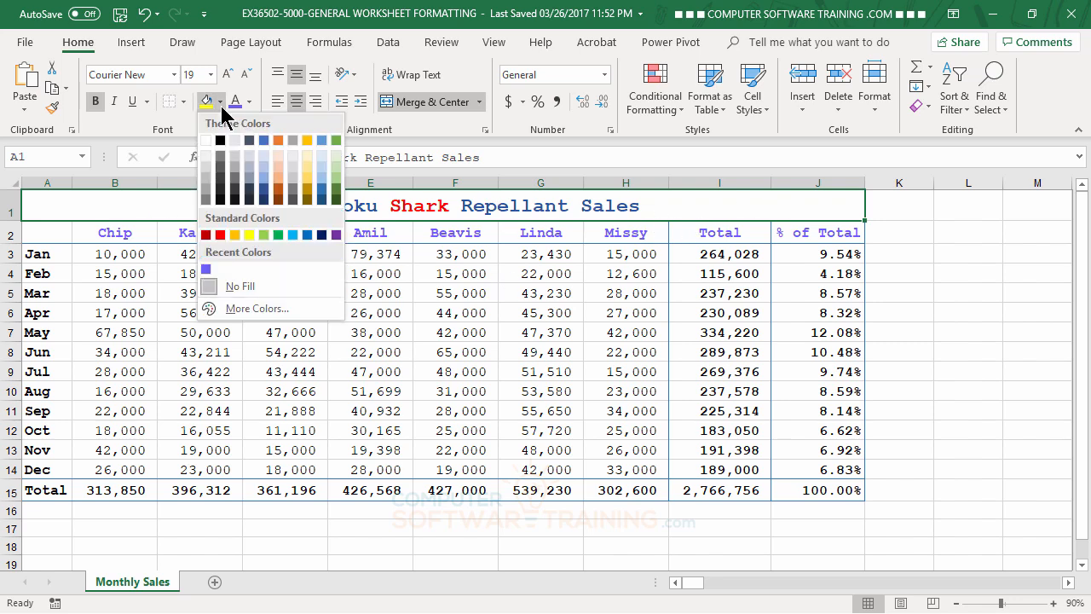
pyautogui.click(321, 157)
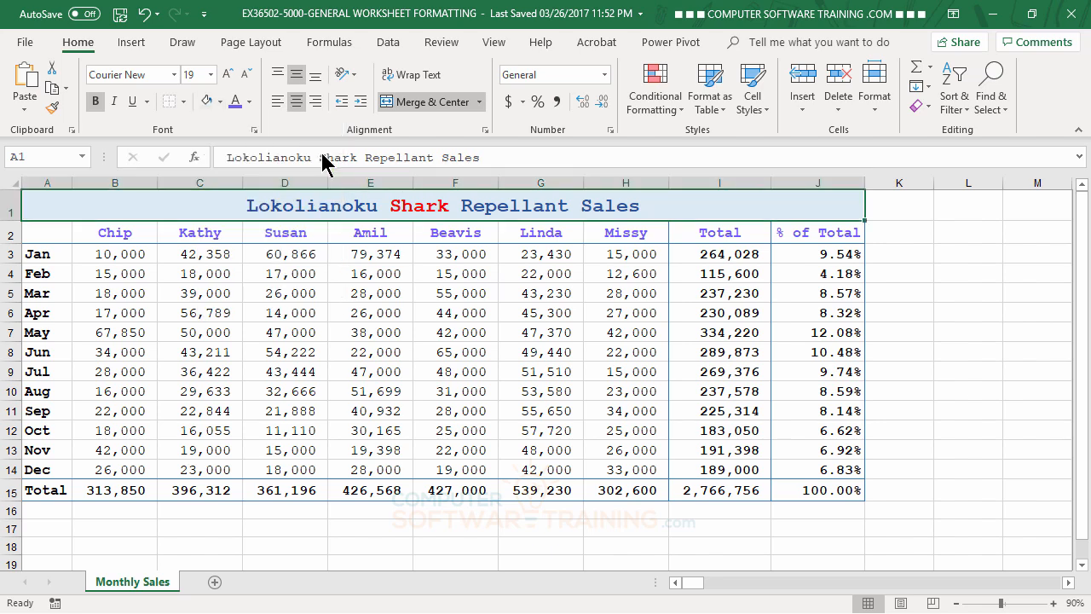
pyautogui.click(362, 410)
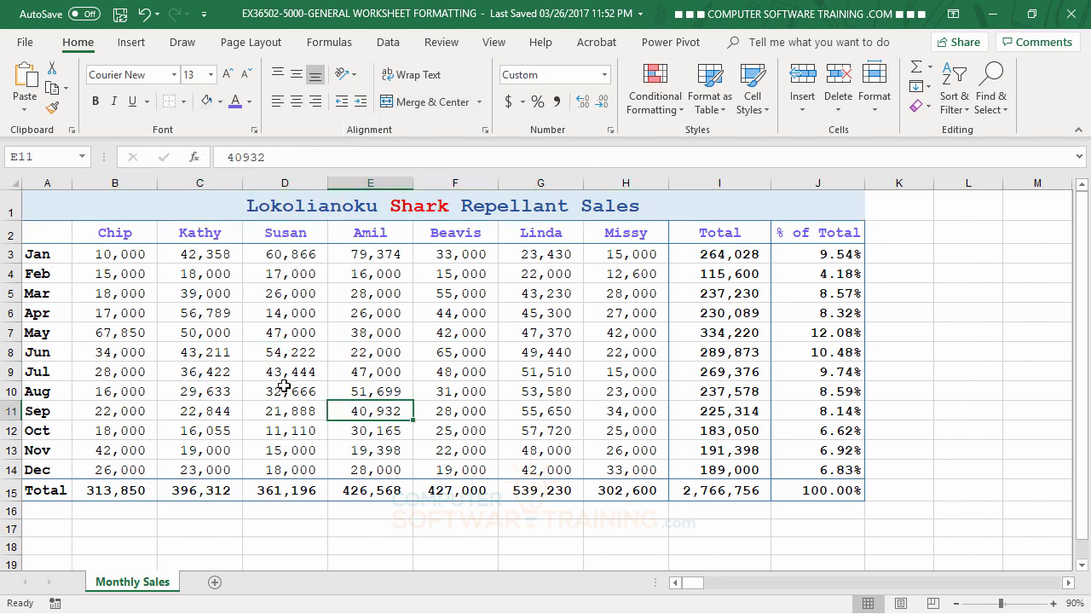
# Give the heading row A2:J2 a red dotted pattern fill.
pyautogui.moveTo(43, 234); pyautogui.dragTo(799, 234)
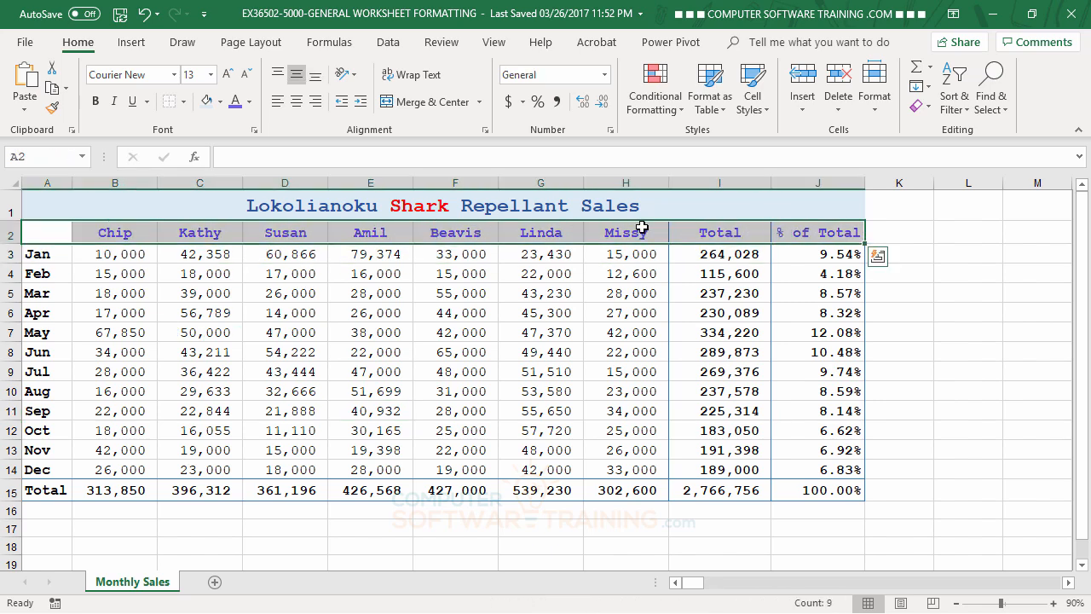
pyautogui.click(219, 102)
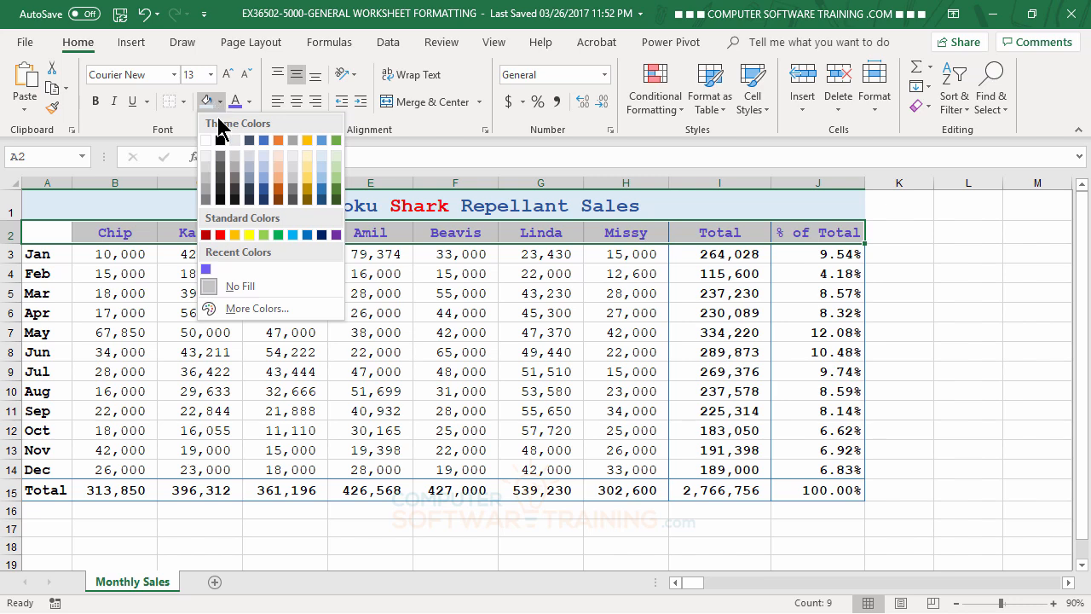
pyautogui.click(256, 308)
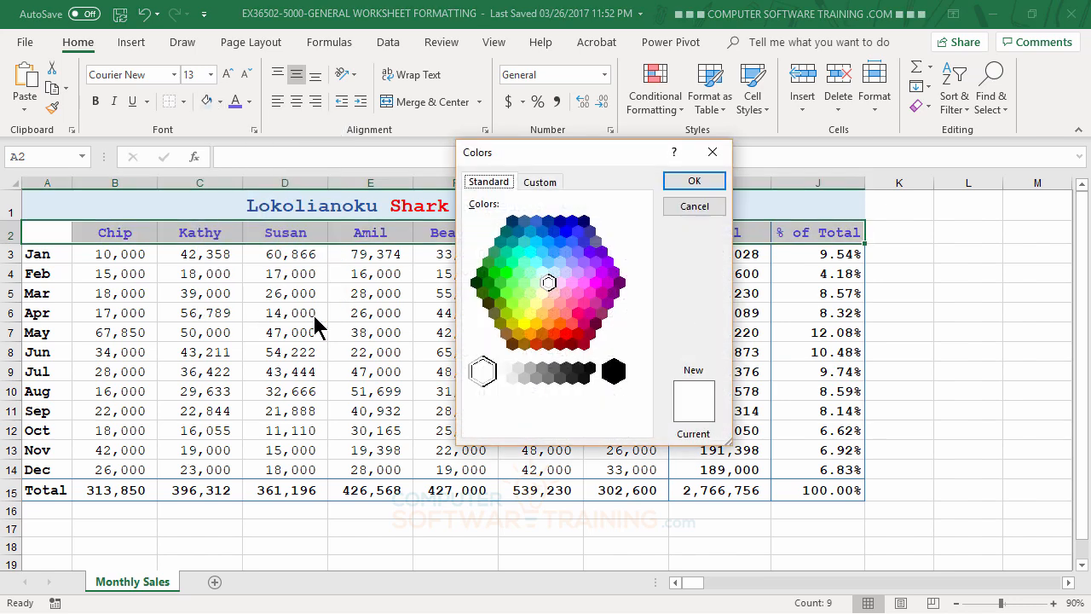
pyautogui.click(700, 211)
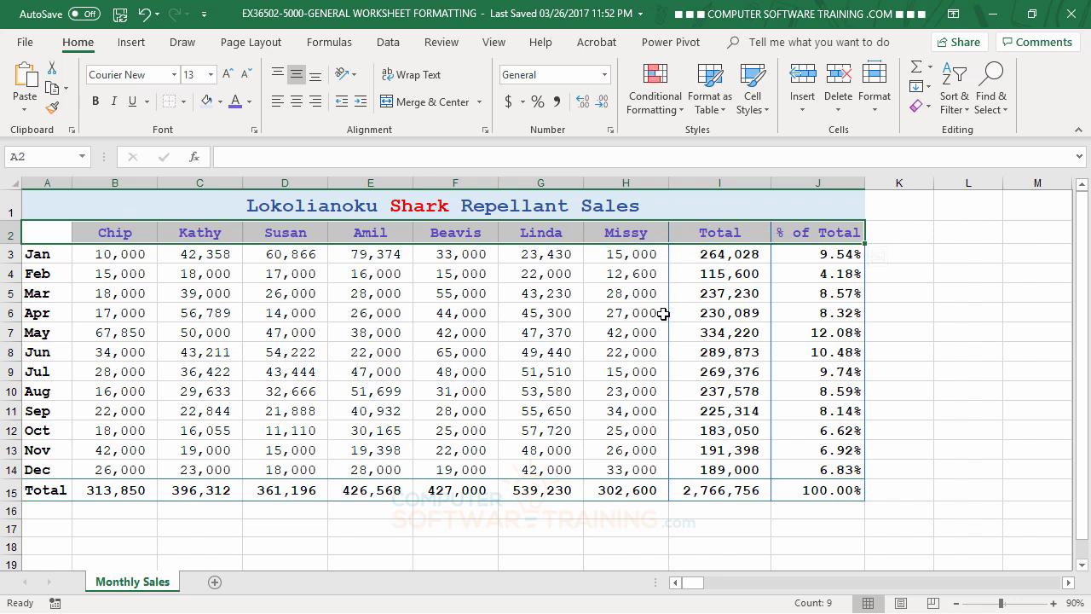
pyautogui.click(485, 130)
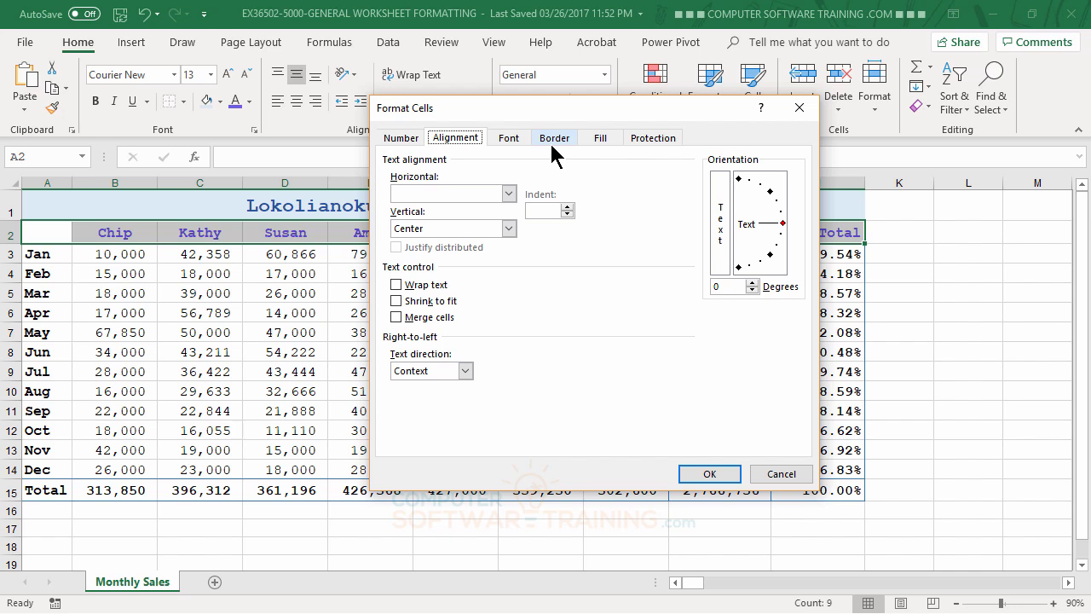
pyautogui.click(601, 139)
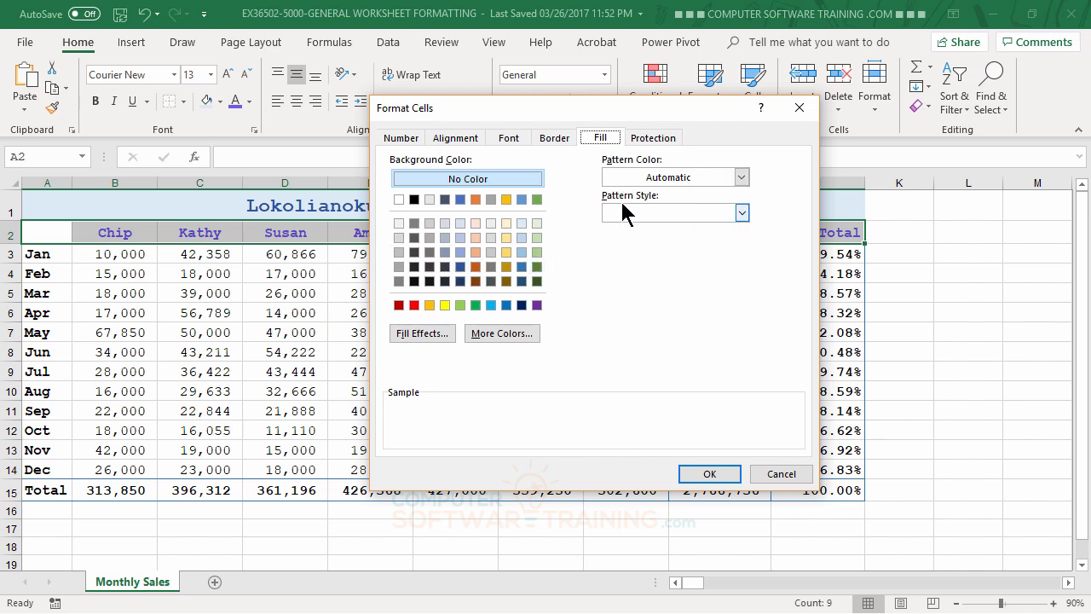
pyautogui.click(742, 213)
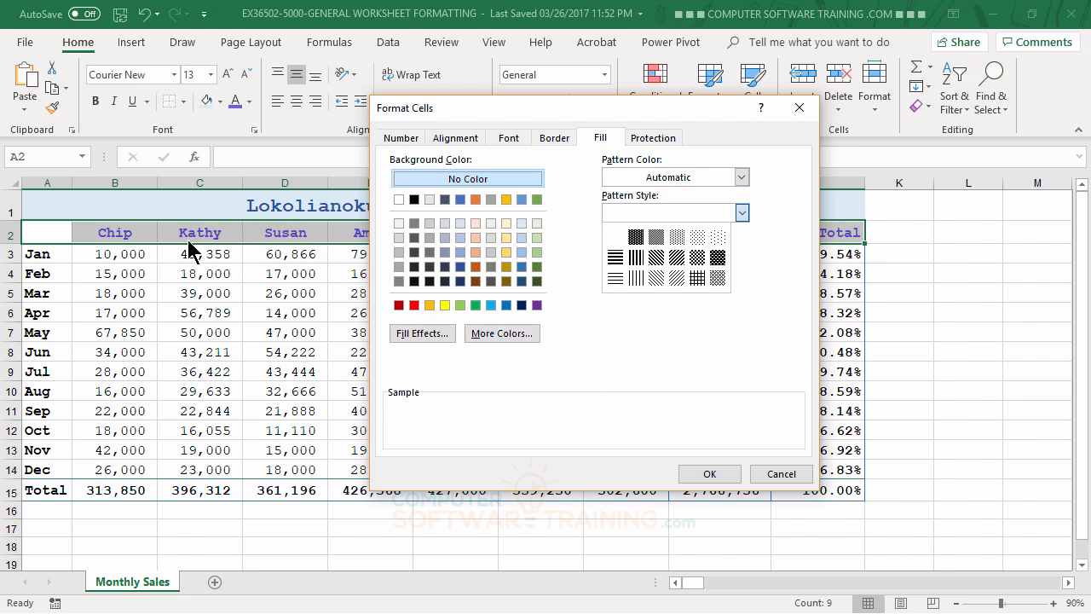
pyautogui.click(718, 236)
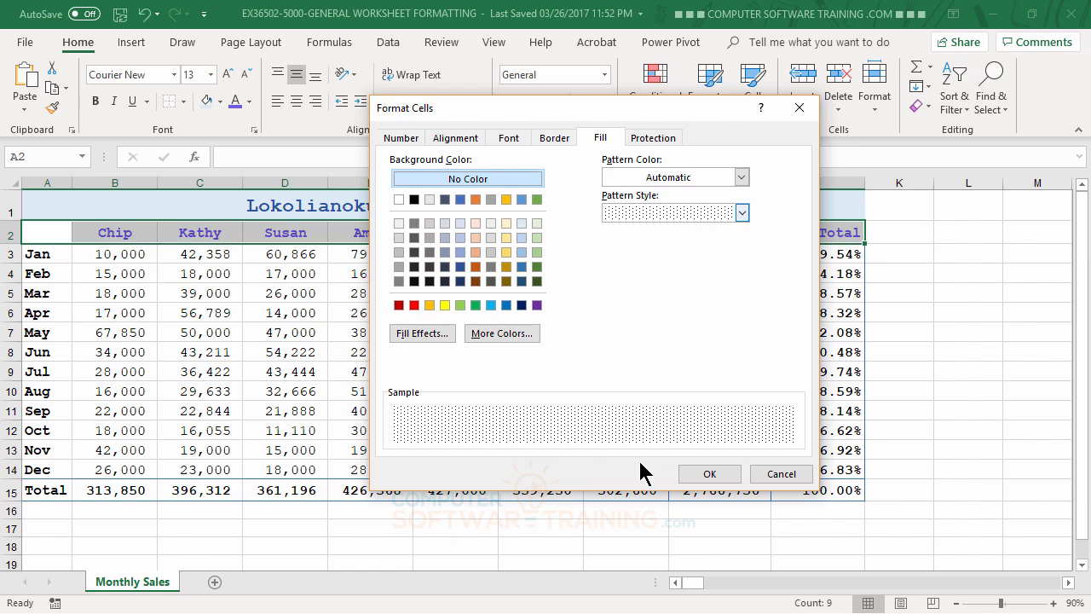
pyautogui.click(740, 177)
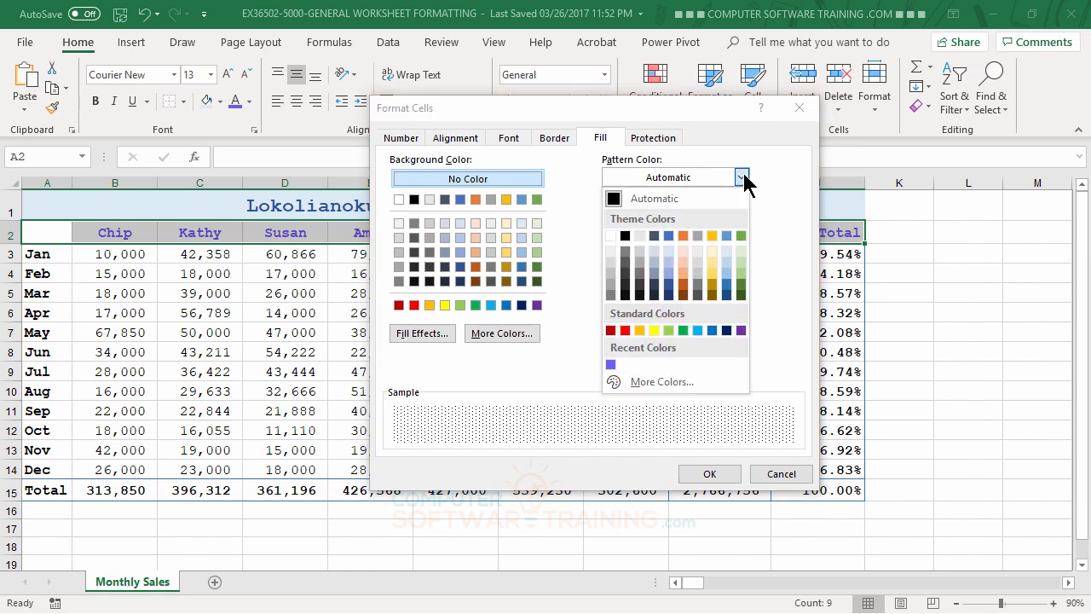
pyautogui.click(625, 331)
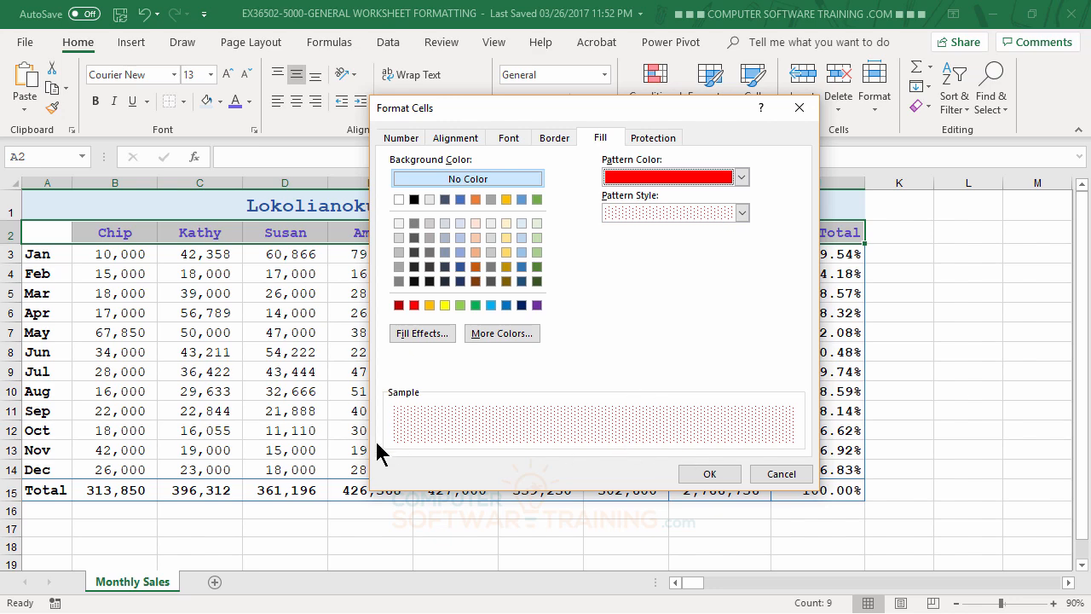
pyautogui.click(710, 474)
pyautogui.click(687, 410)
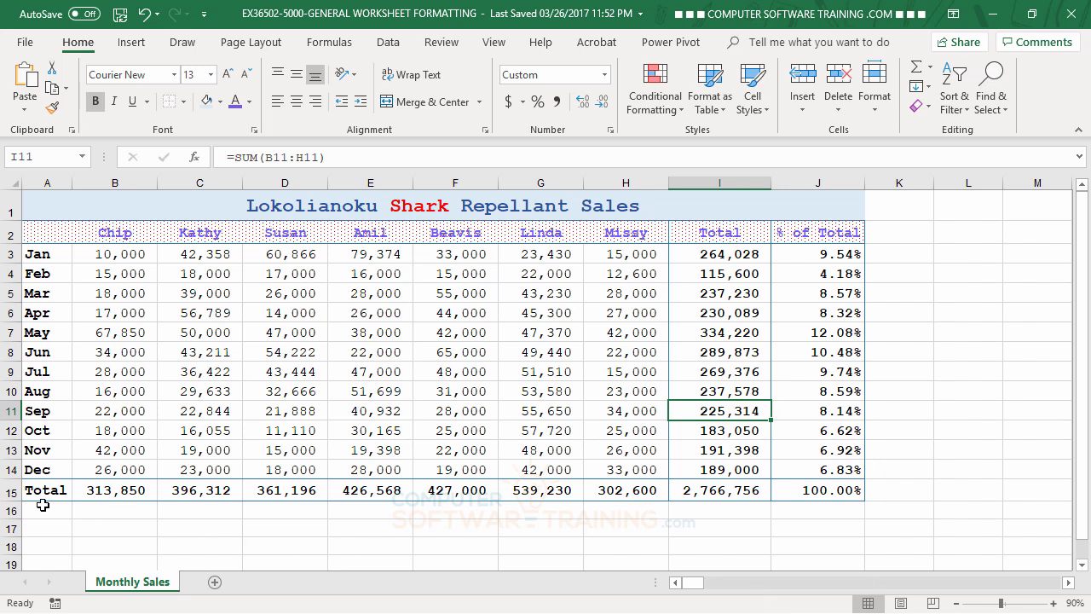
# Open the gradient fill effects for the totals row A15:J15 and preview the different shading styles.
pyautogui.moveTo(39, 492); pyautogui.dragTo(807, 490)
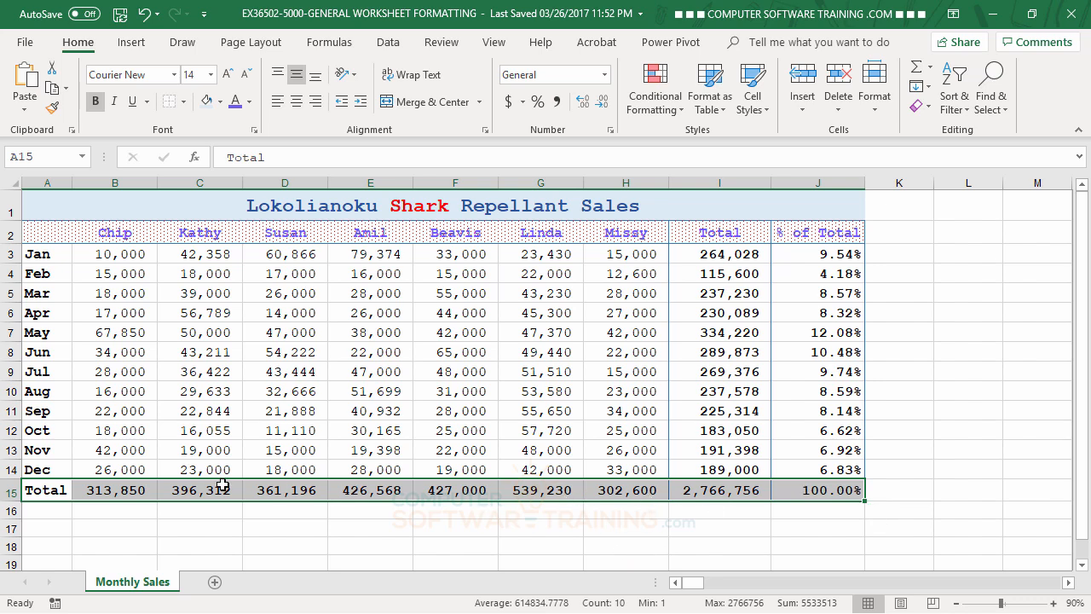
pyautogui.click(486, 130)
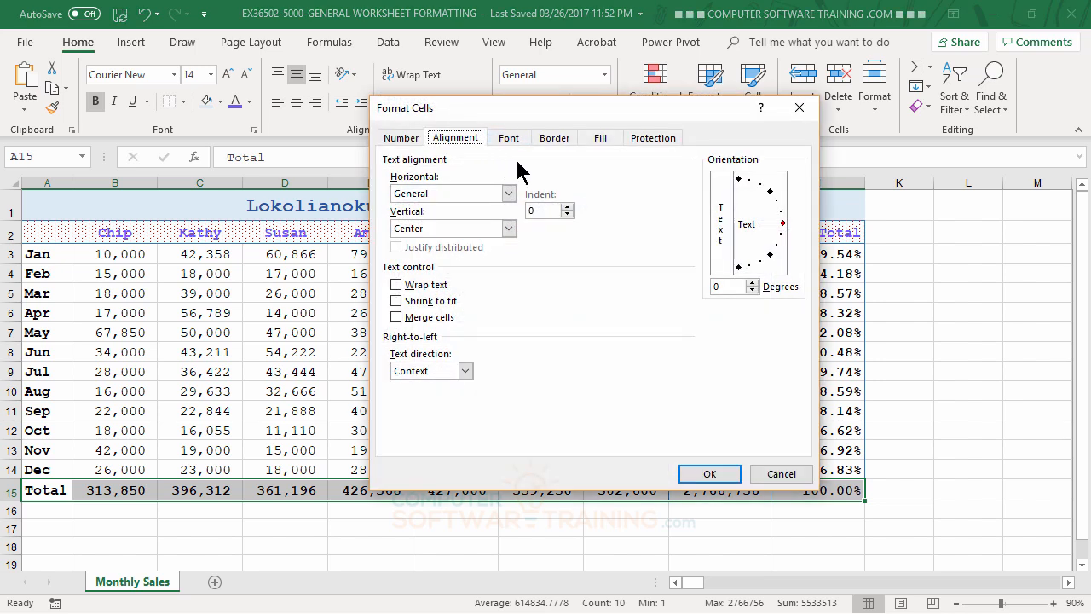
pyautogui.click(601, 139)
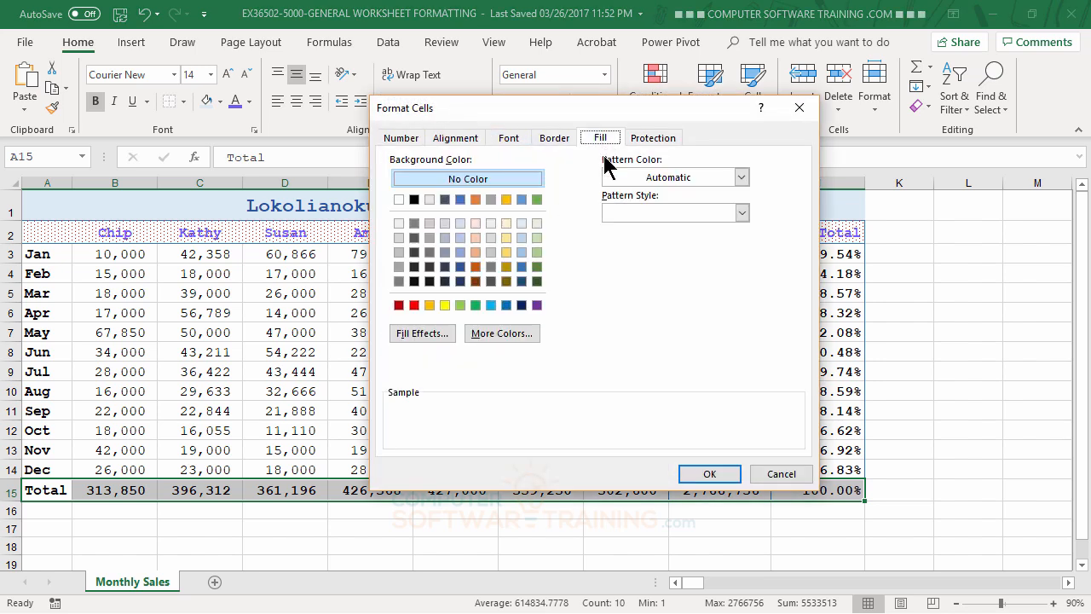
pyautogui.click(423, 333)
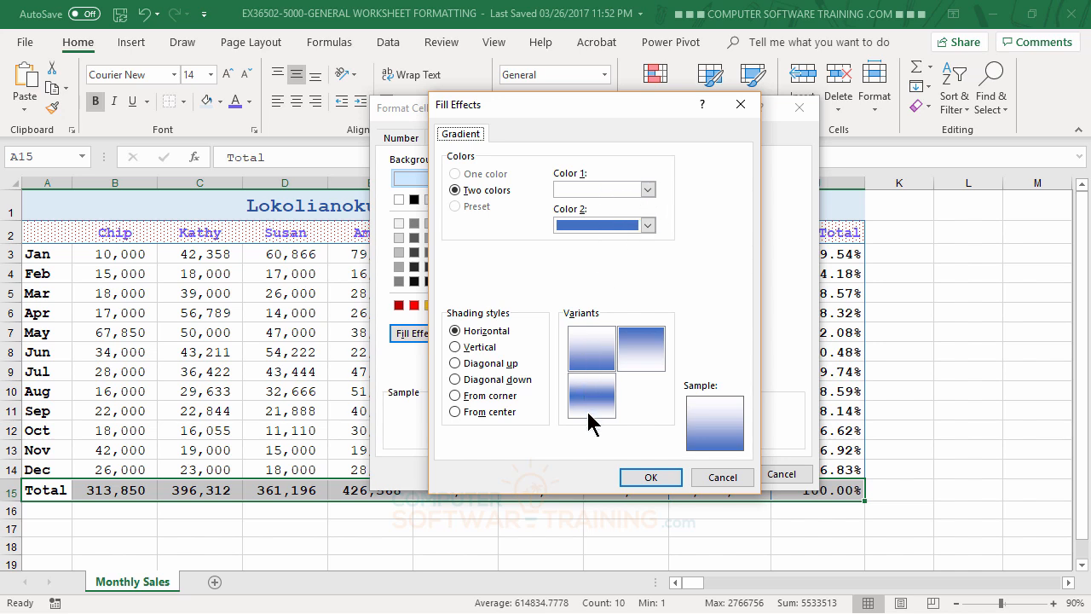
pyautogui.click(480, 347)
pyautogui.click(482, 364)
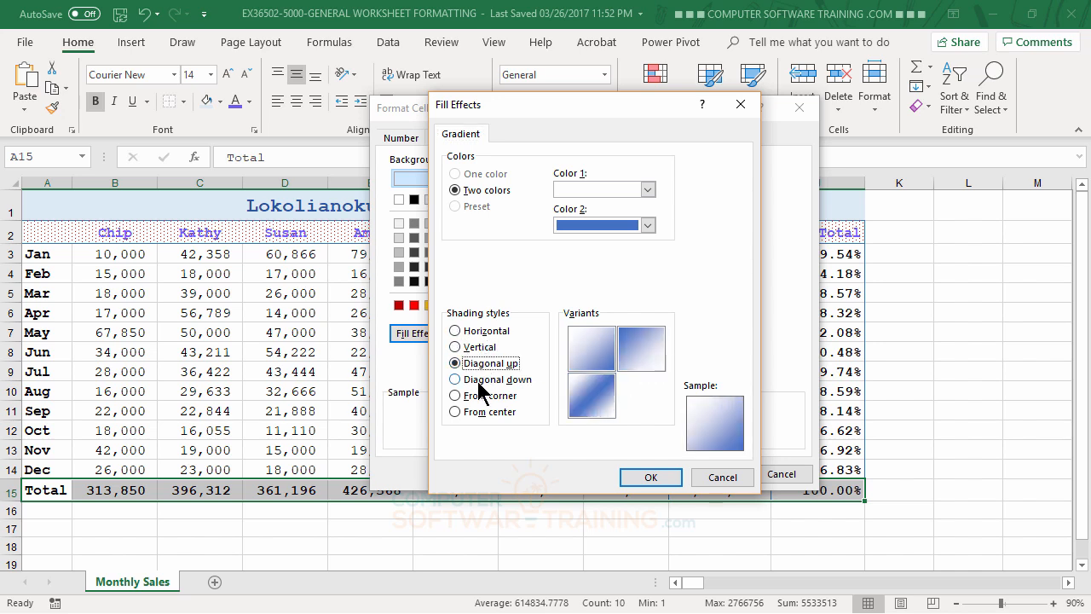
pyautogui.click(481, 380)
pyautogui.click(479, 396)
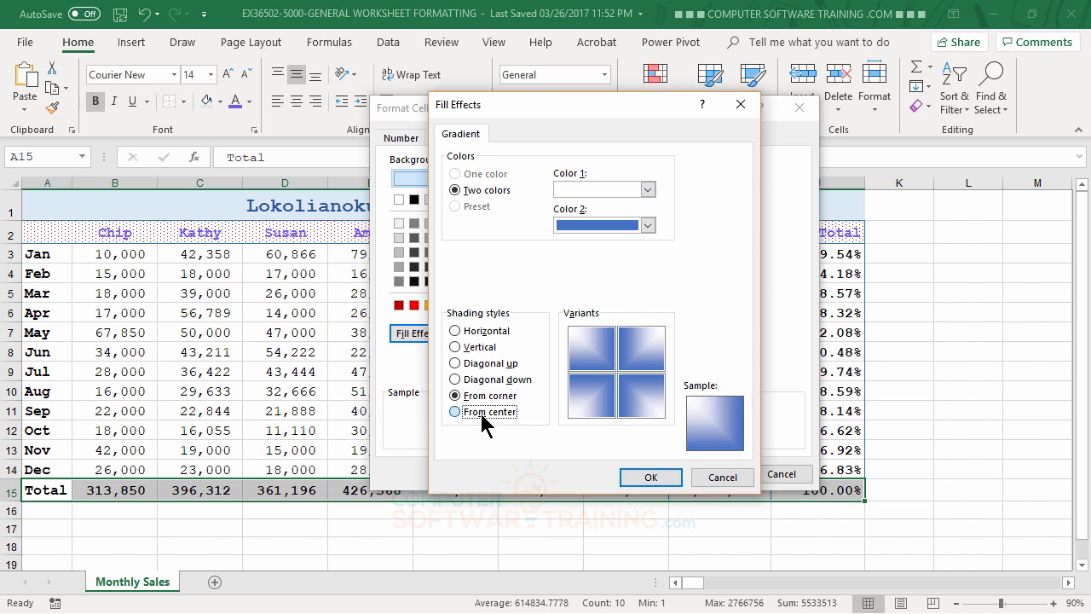
pyautogui.click(479, 411)
pyautogui.click(482, 333)
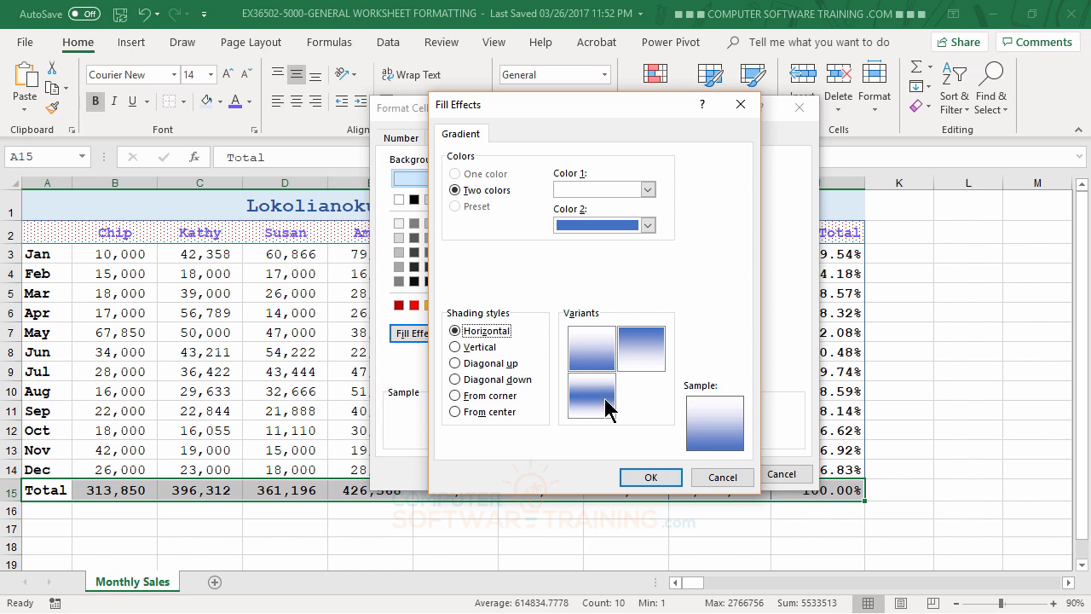
pyautogui.click(458, 348)
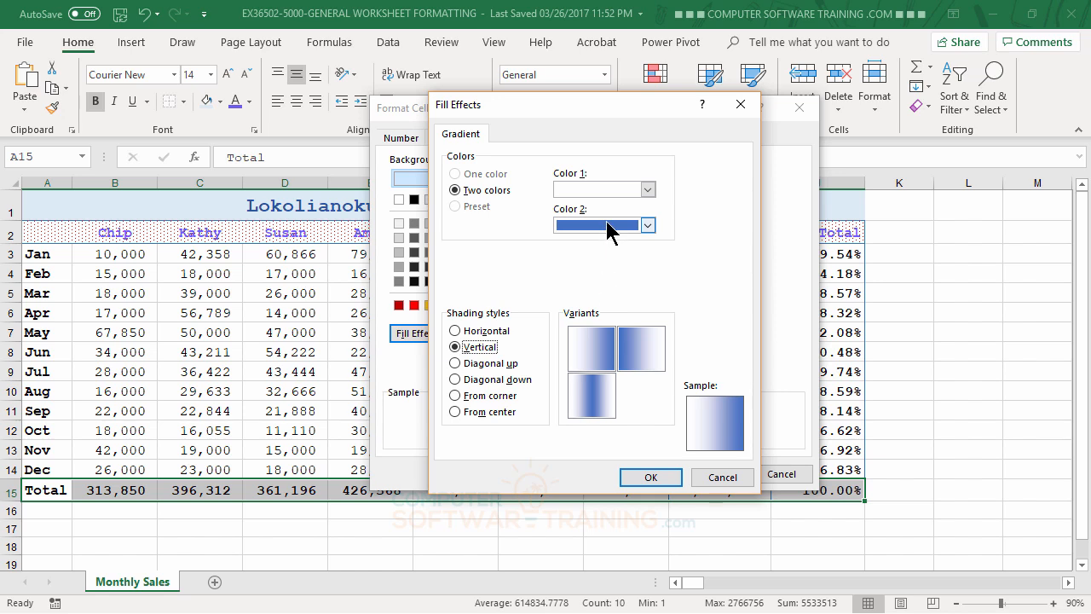
pyautogui.click(471, 332)
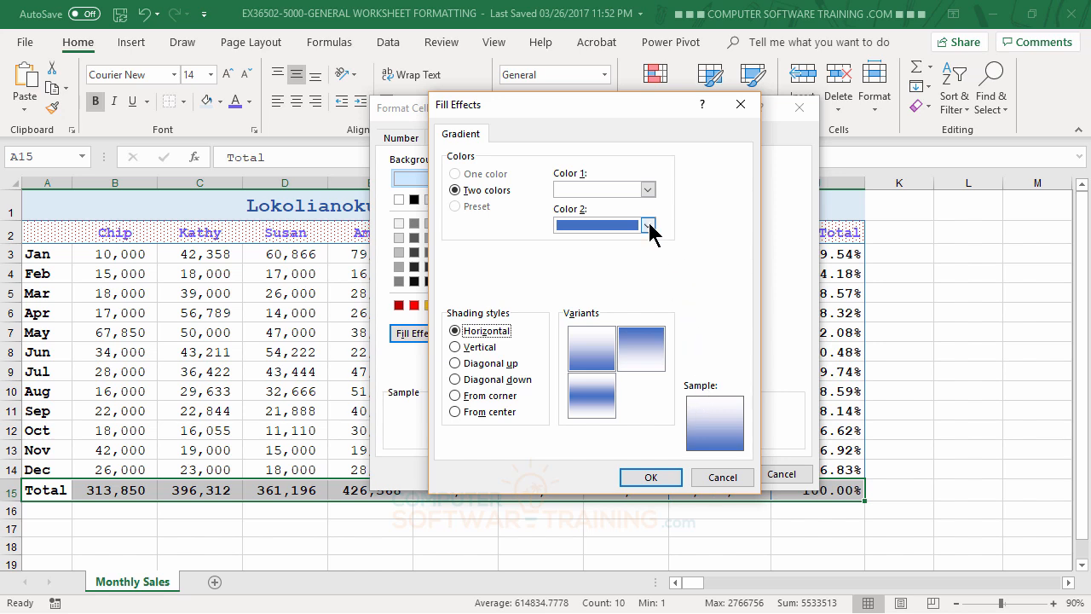
# Fill the totals row with a horizontal two-color gradient of dark blue and white, with white in the middle.
pyautogui.click(604, 397)
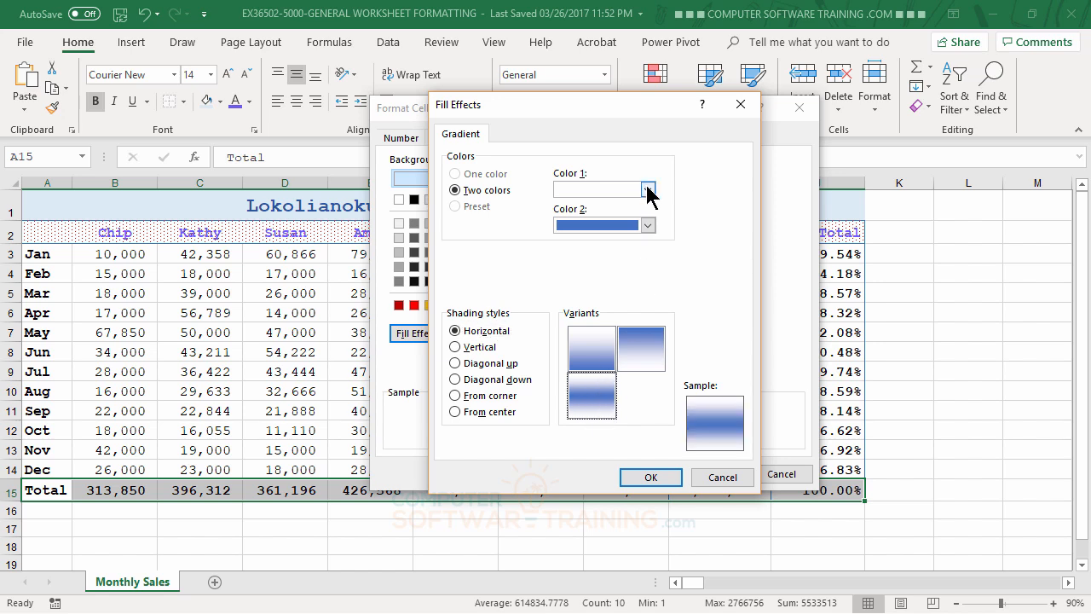
pyautogui.click(646, 193)
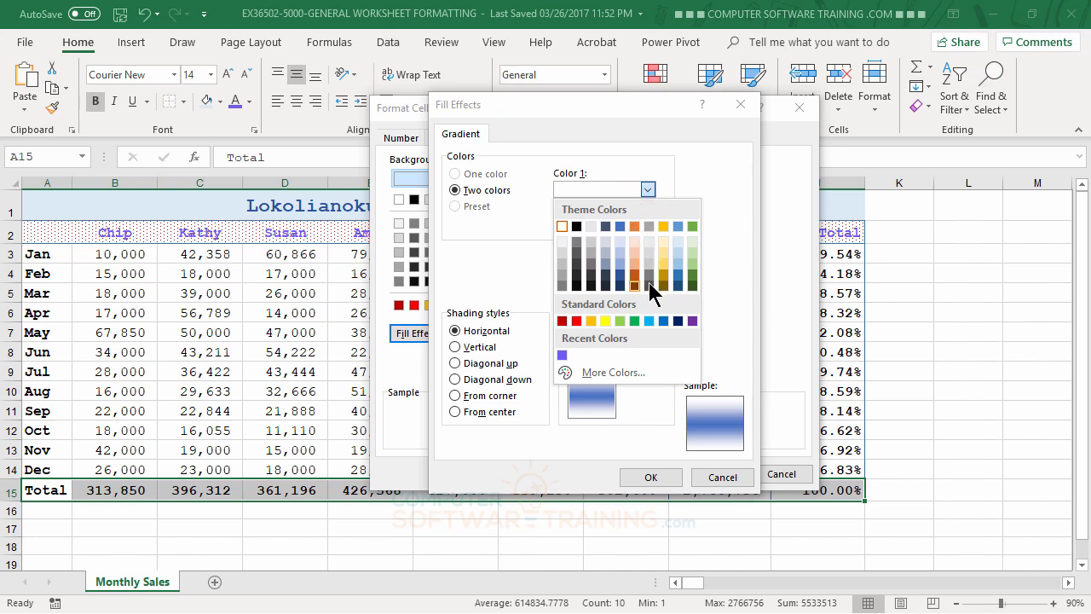
pyautogui.click(680, 276)
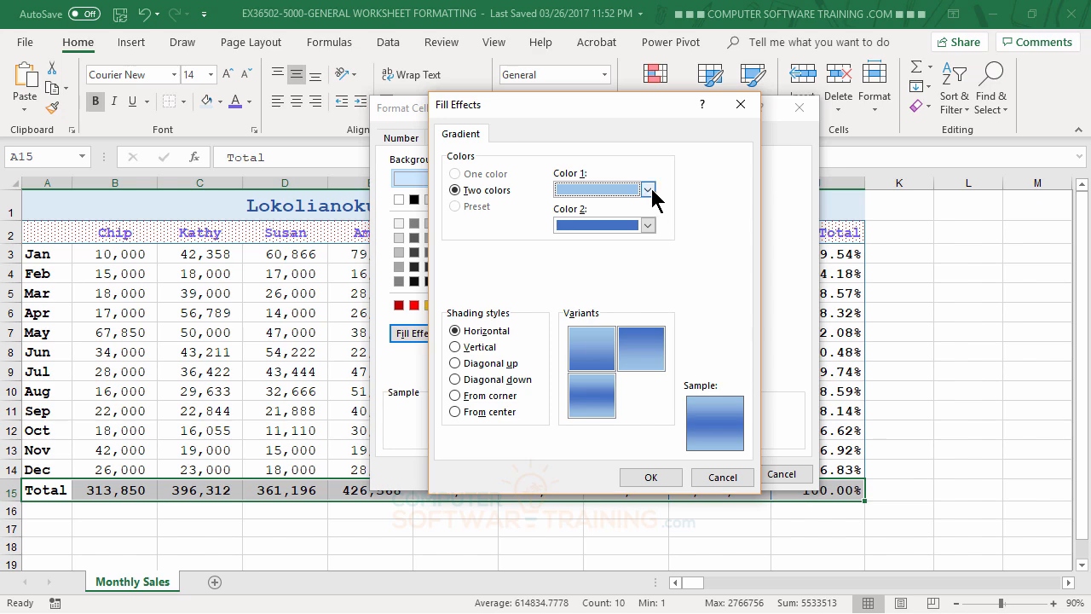
pyautogui.click(647, 189)
pyautogui.click(679, 283)
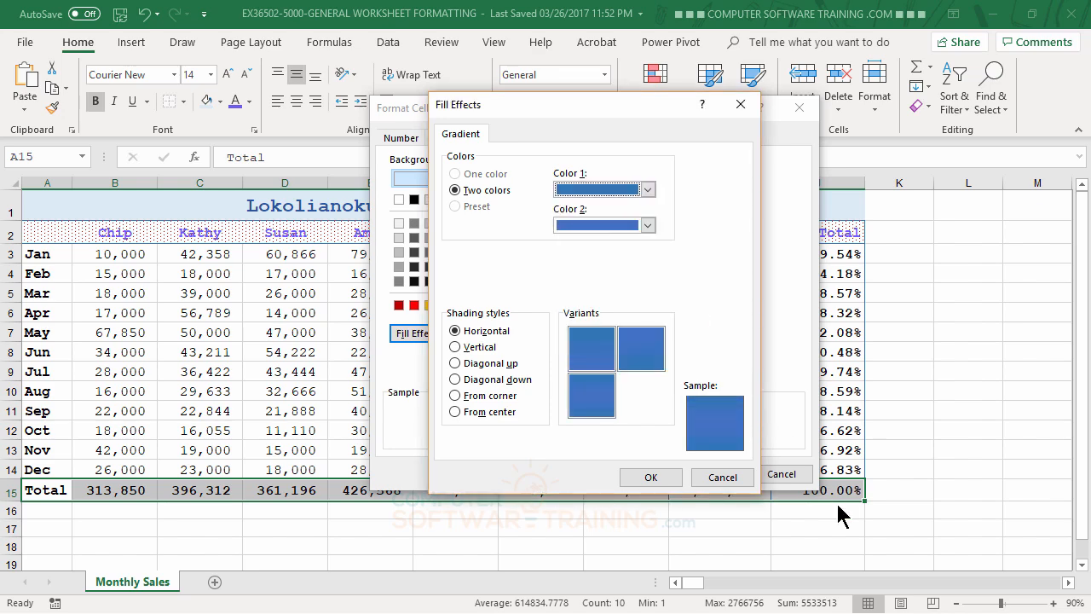
pyautogui.click(648, 189)
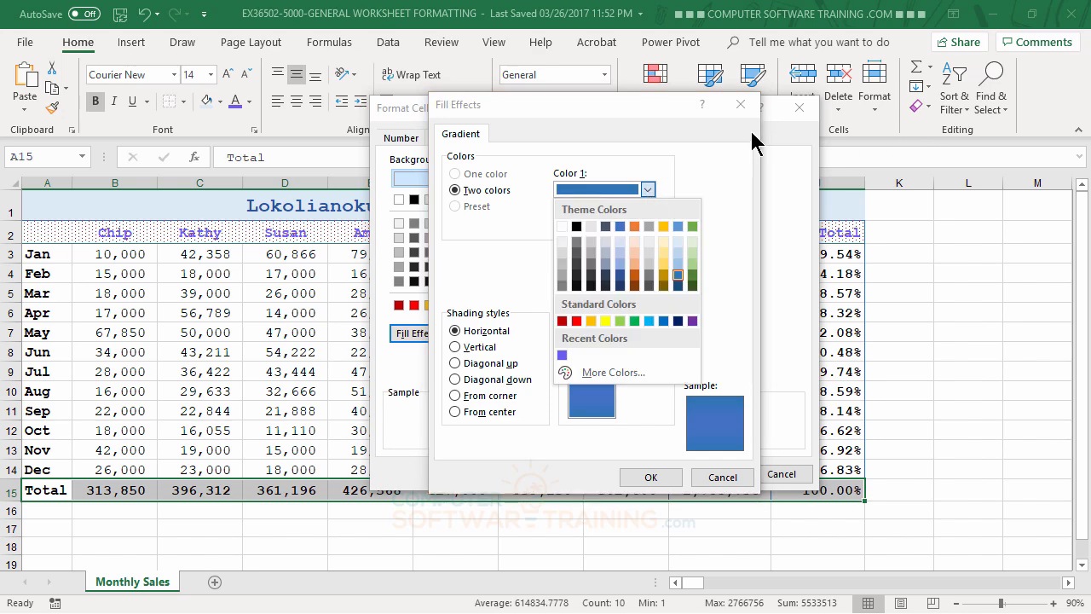
pyautogui.click(725, 175)
pyautogui.click(649, 225)
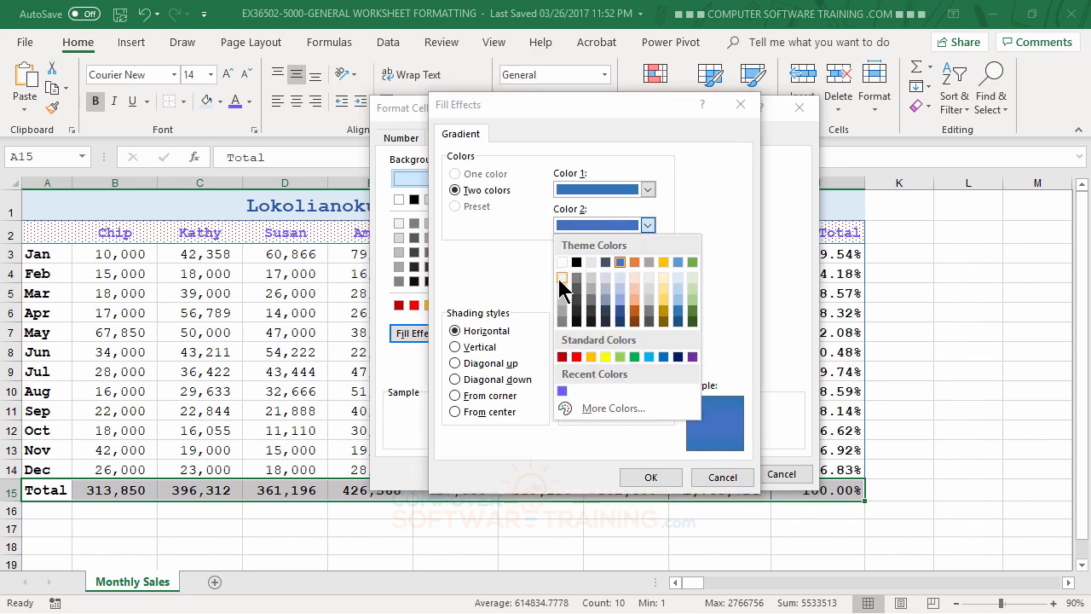
pyautogui.click(561, 278)
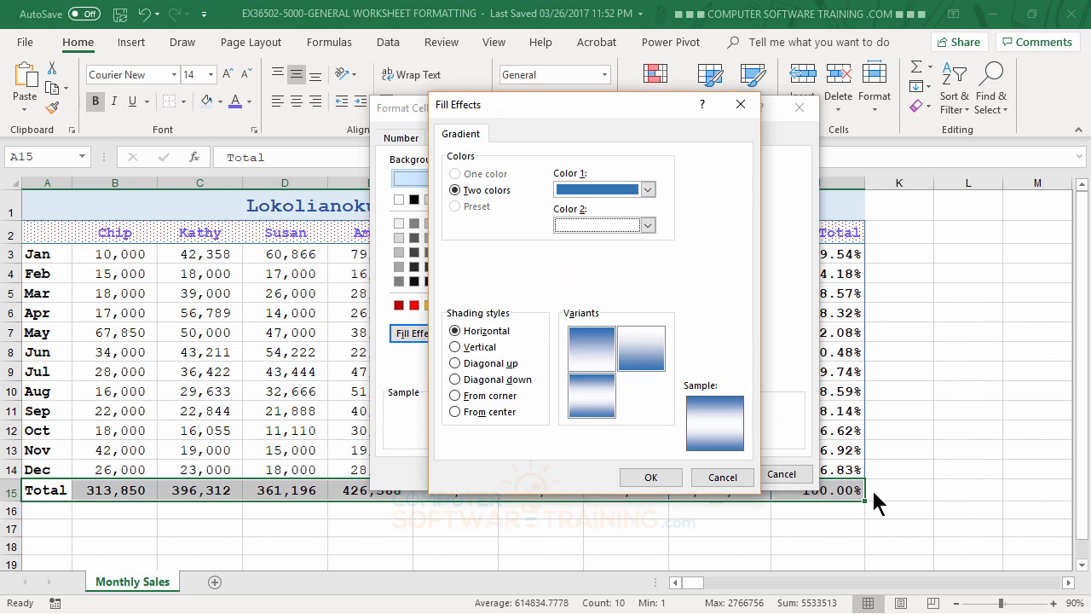
pyautogui.click(592, 395)
pyautogui.click(652, 479)
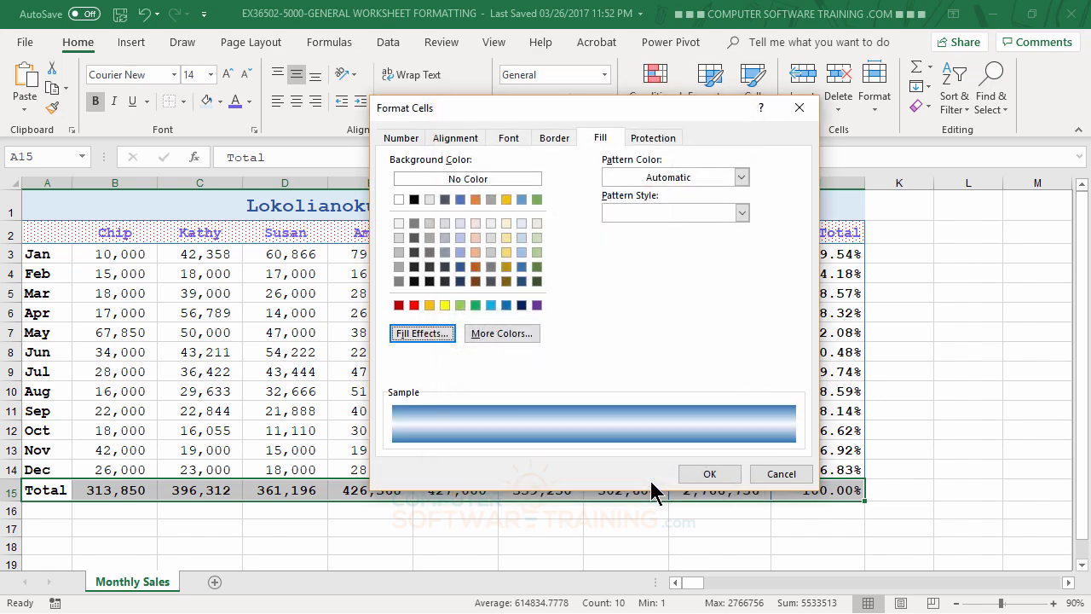
pyautogui.click(705, 475)
pyautogui.click(946, 336)
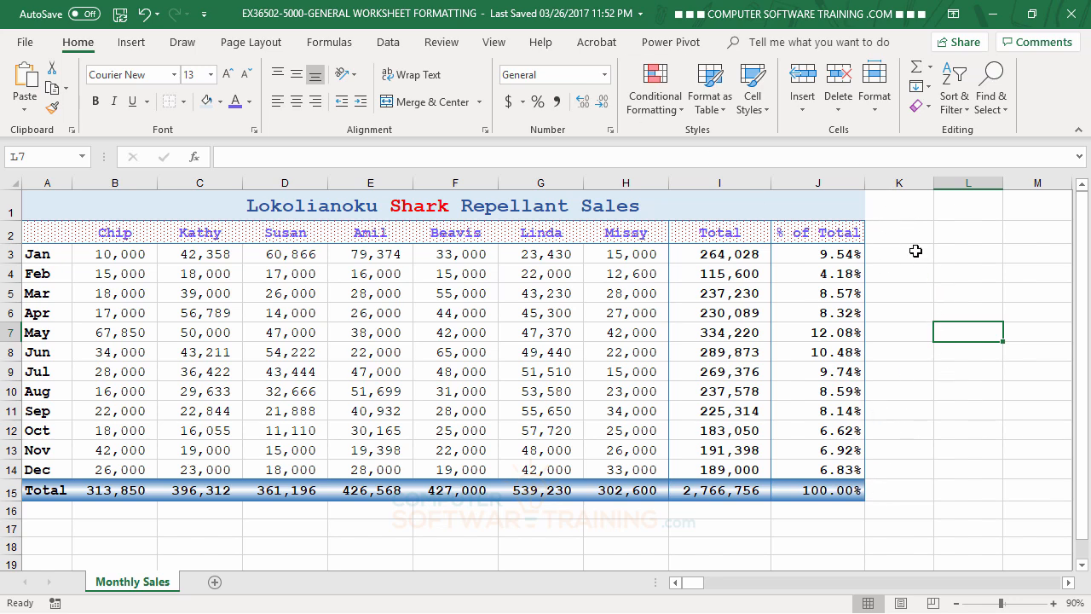
# Fill column K beside the table, rows 1 through 15, with an orange diagonal stripe pattern.
pyautogui.click(895, 205)
pyautogui.moveTo(893, 239); pyautogui.dragTo(893, 488)
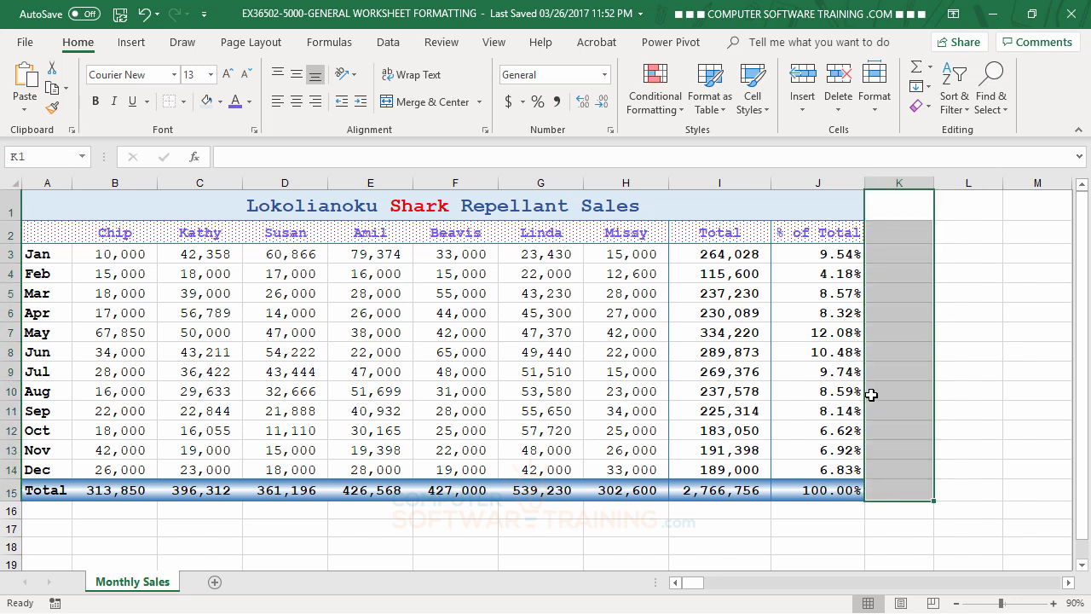
pyautogui.click(483, 131)
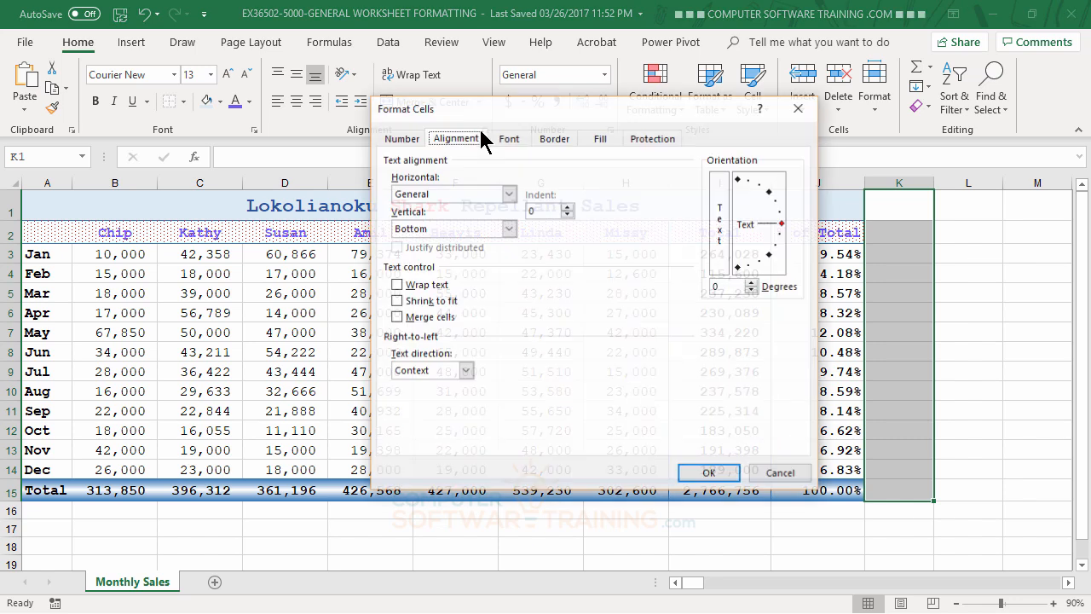
pyautogui.click(556, 139)
pyautogui.click(602, 139)
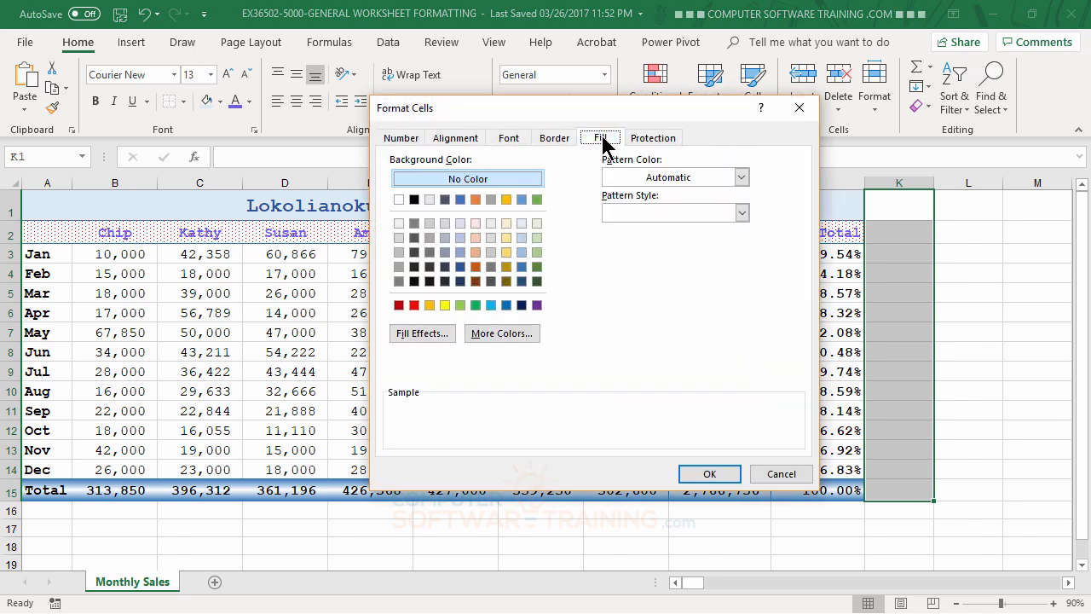
pyautogui.click(741, 176)
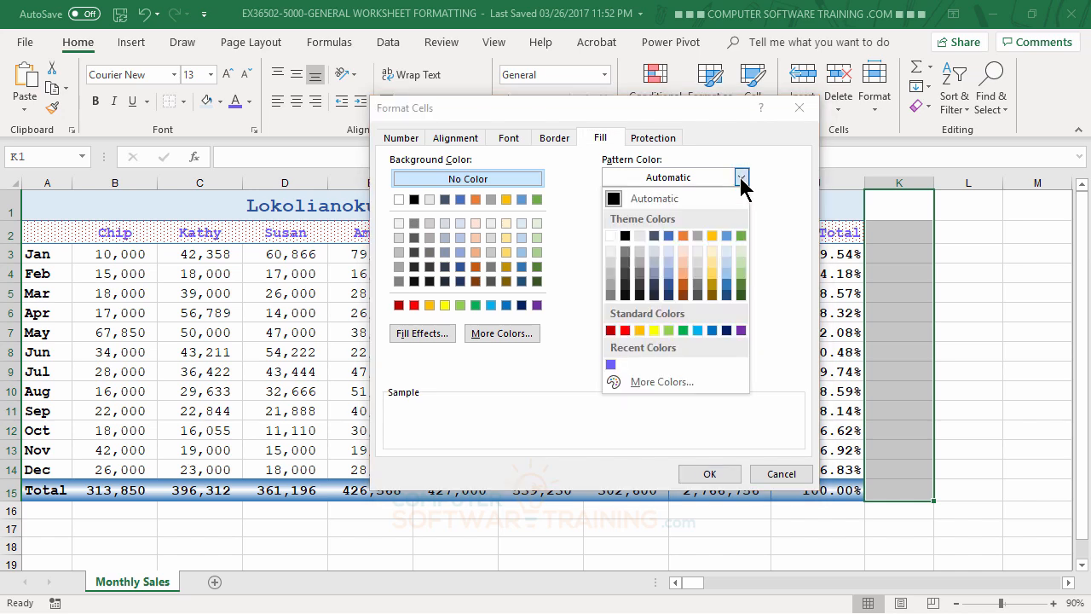
pyautogui.click(744, 177)
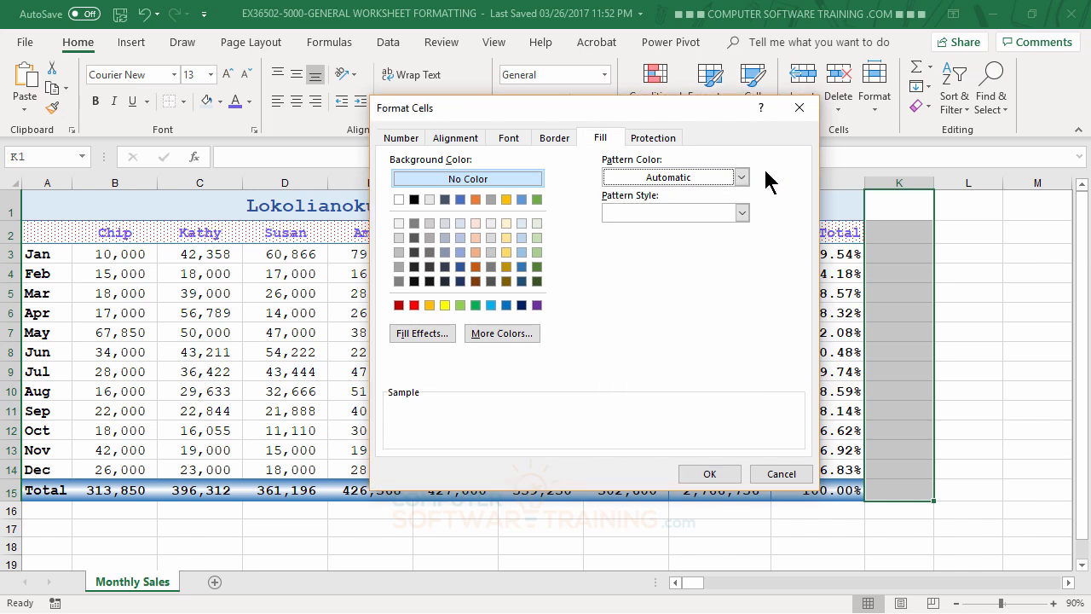
pyautogui.click(743, 212)
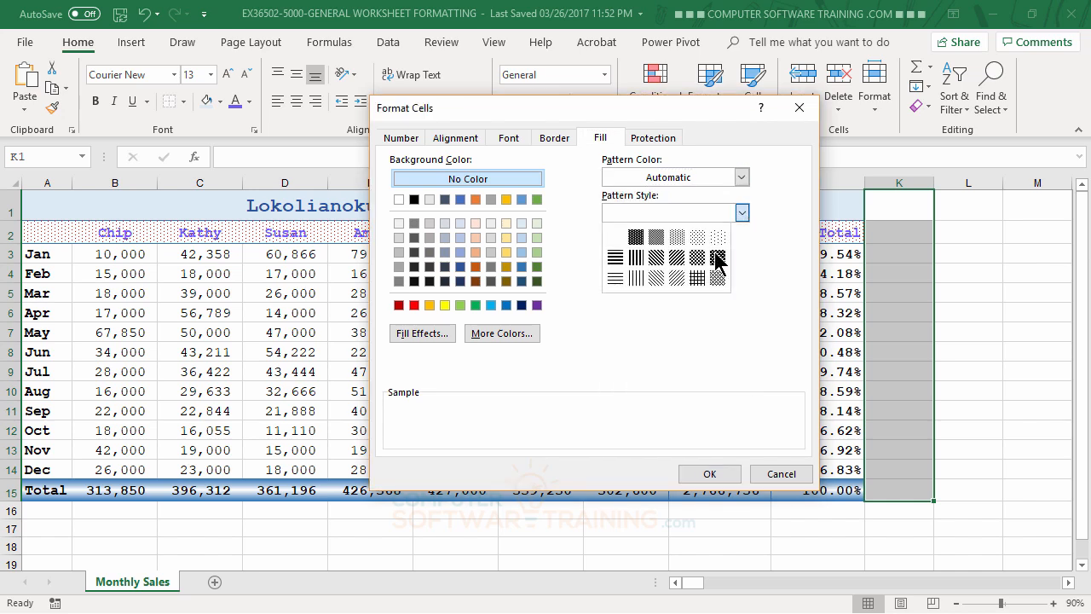
pyautogui.click(676, 277)
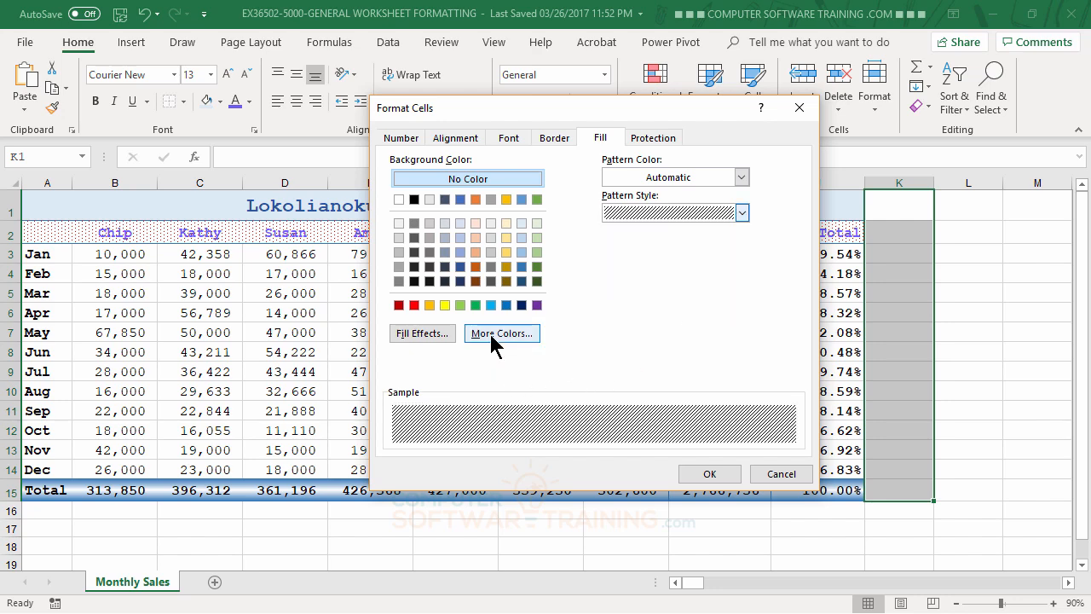
pyautogui.click(742, 177)
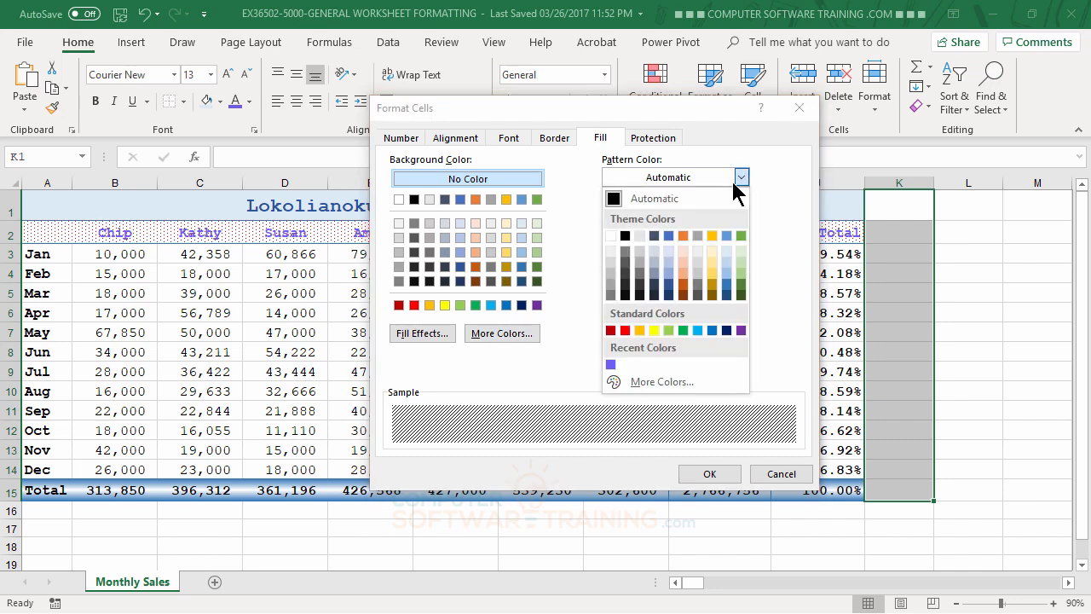
pyautogui.click(687, 231)
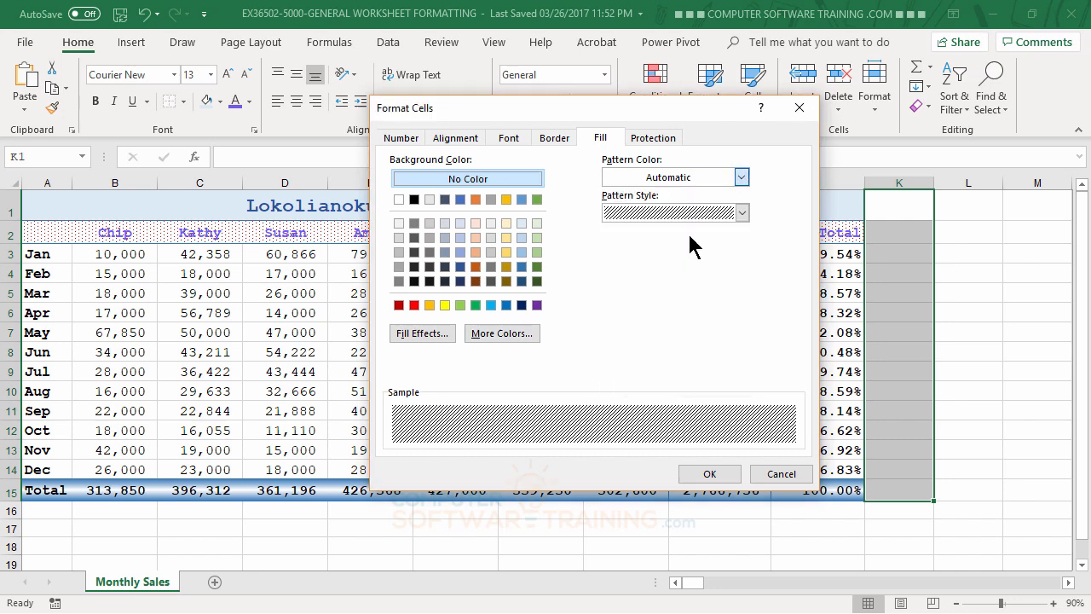
pyautogui.click(716, 476)
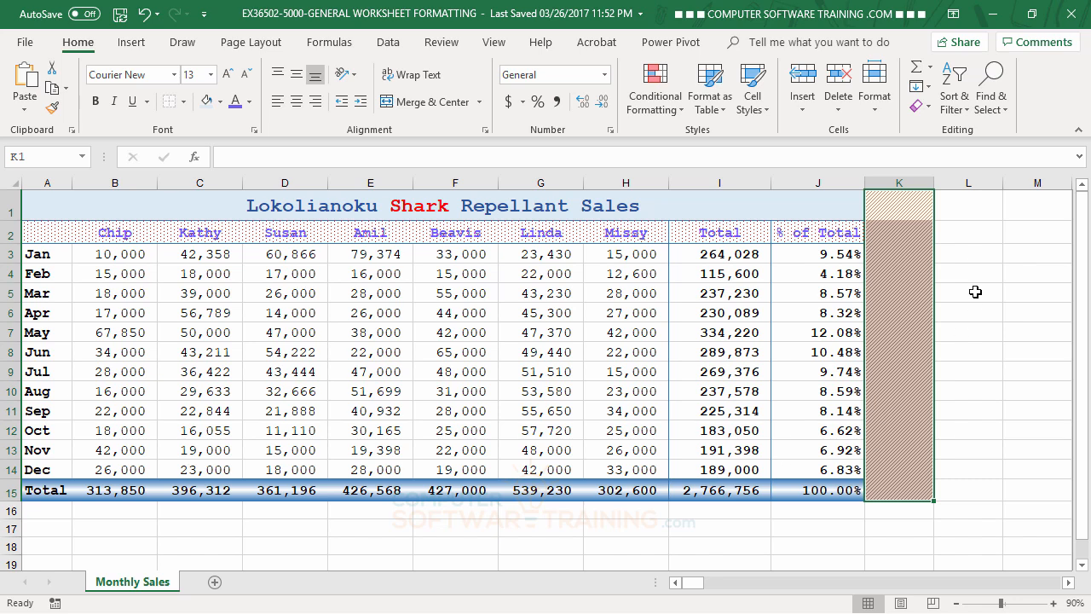
# Narrow column K to a thin striped border strip.
pyautogui.moveTo(932, 185); pyautogui.dragTo(876, 188)
pyautogui.click(958, 296)
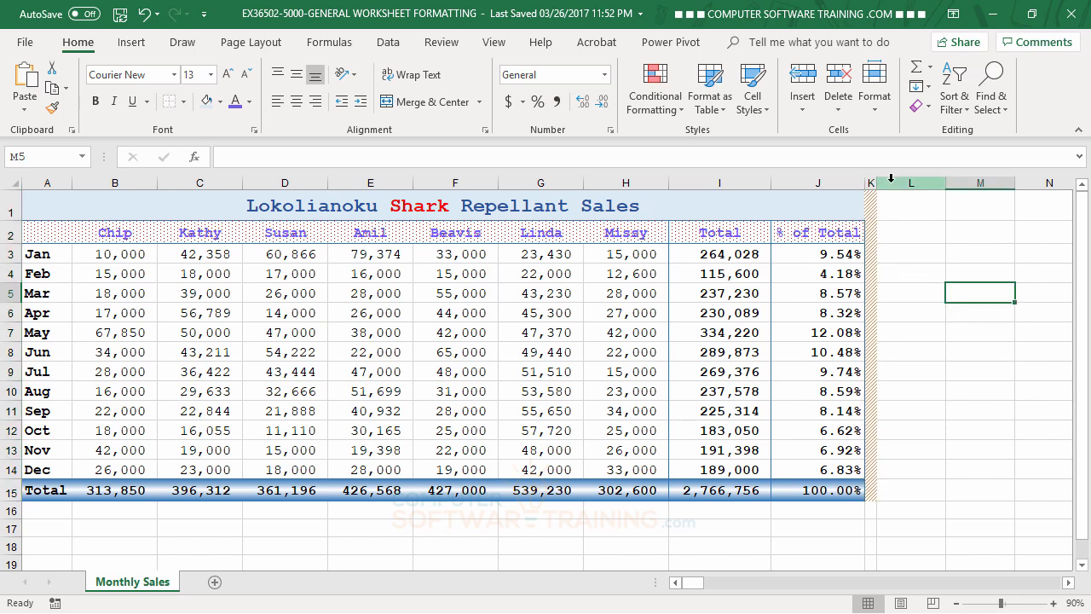
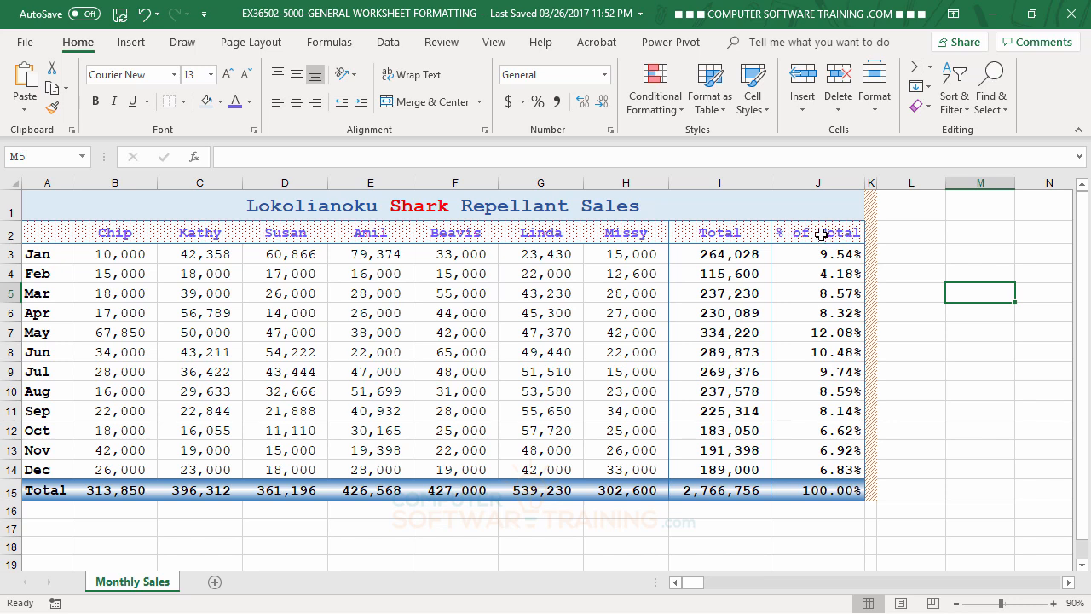
# Wrap the % of Total heading in J2, narrow column J and heighten row 2.
pyautogui.click(820, 233)
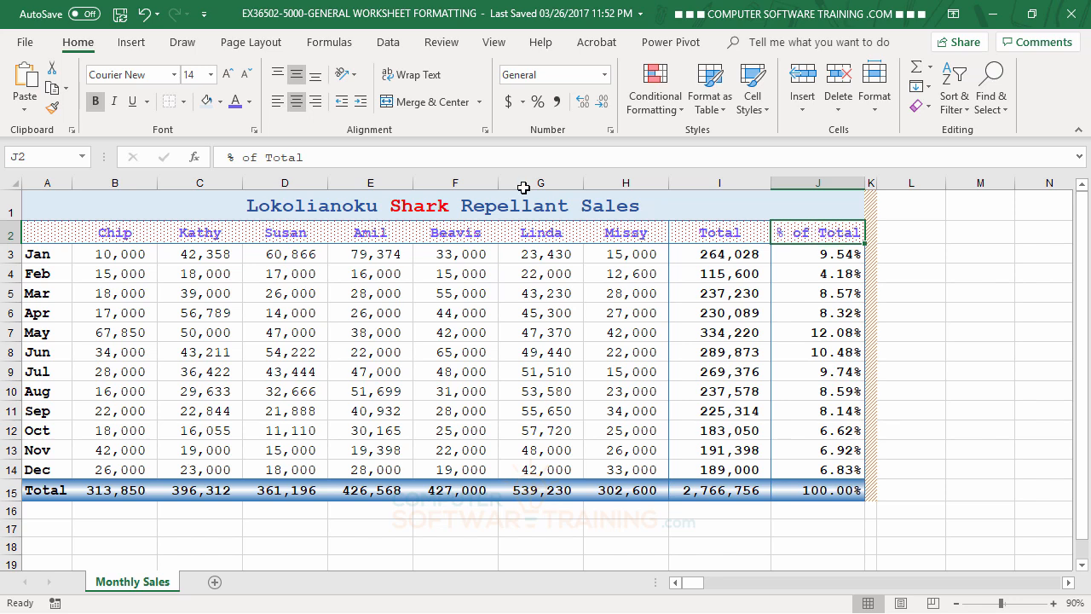
pyautogui.click(414, 79)
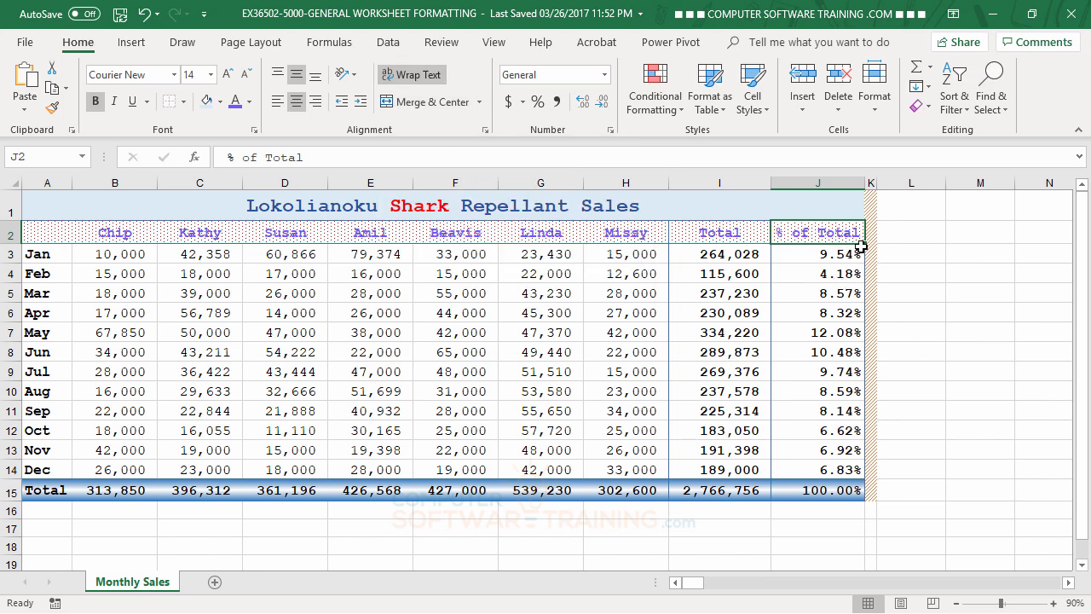
pyautogui.moveTo(862, 182); pyautogui.dragTo(858, 181)
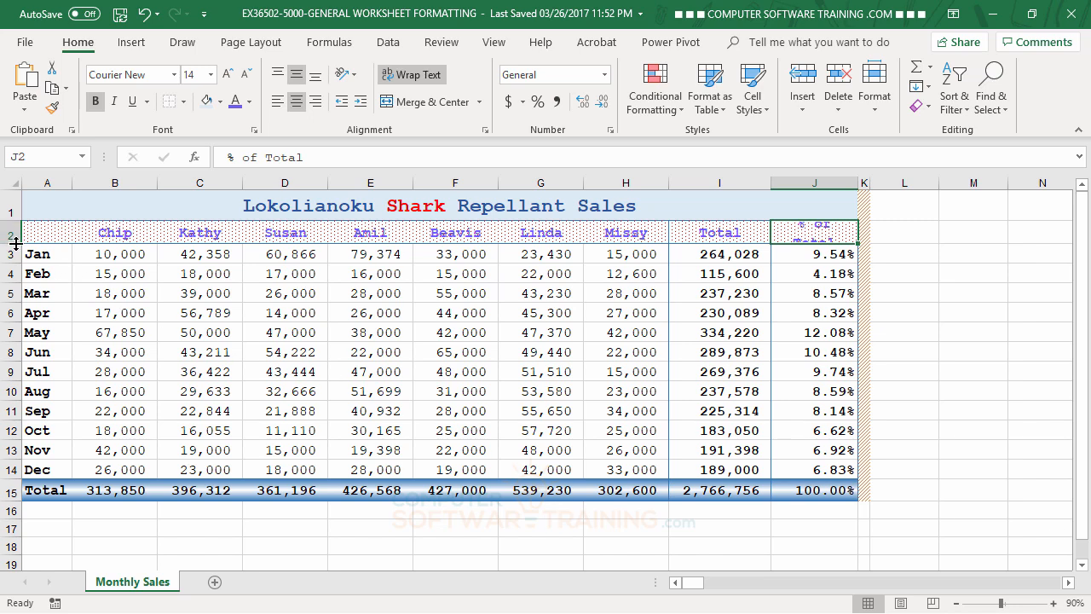
pyautogui.moveTo(14, 244); pyautogui.dragTo(12, 261)
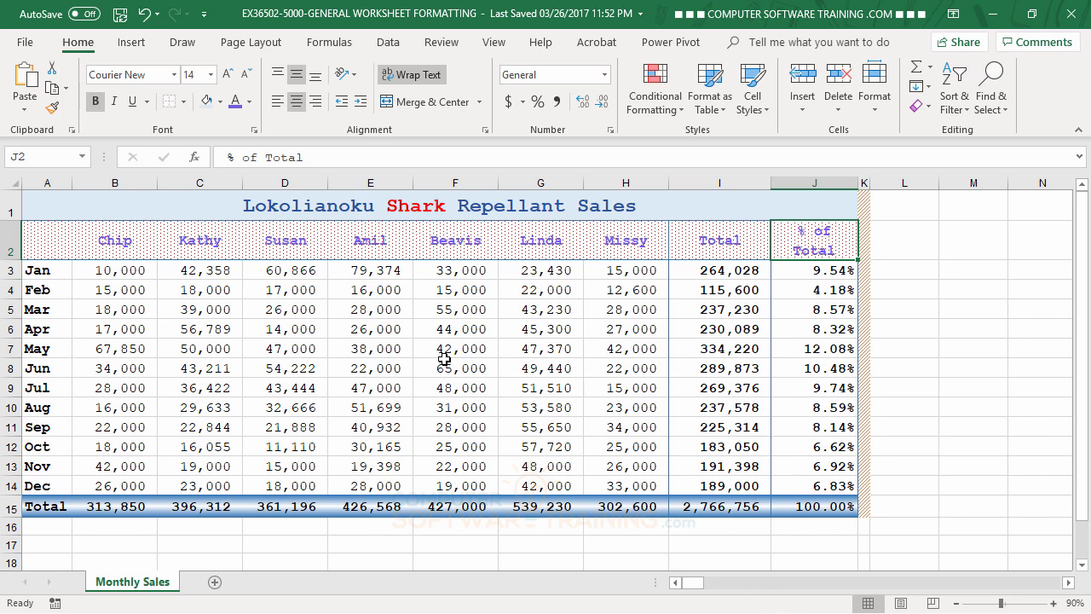
pyautogui.moveTo(855, 184); pyautogui.dragTo(838, 184)
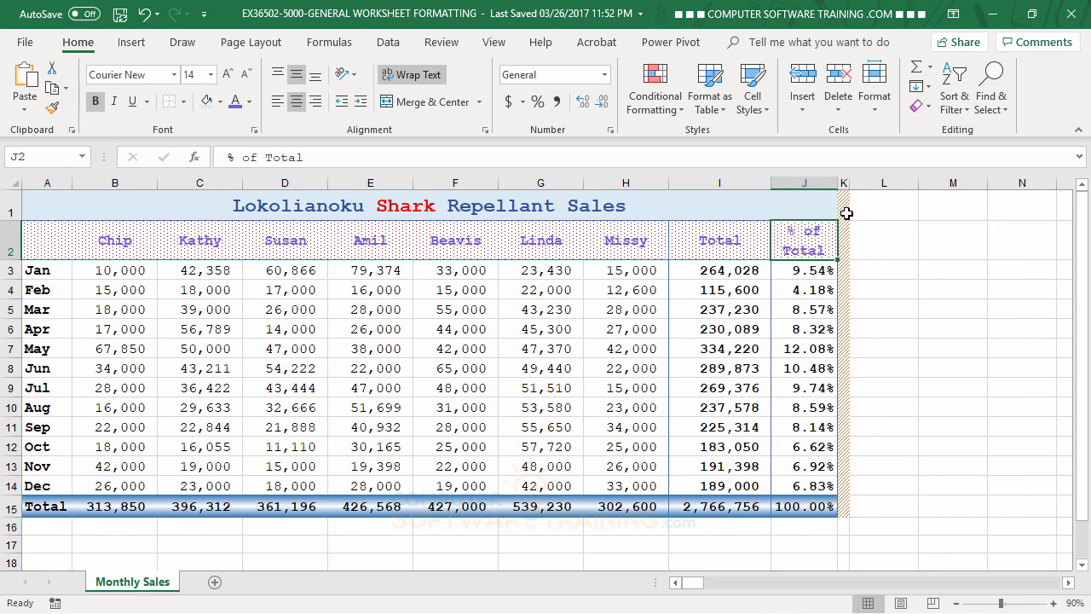
pyautogui.click(961, 411)
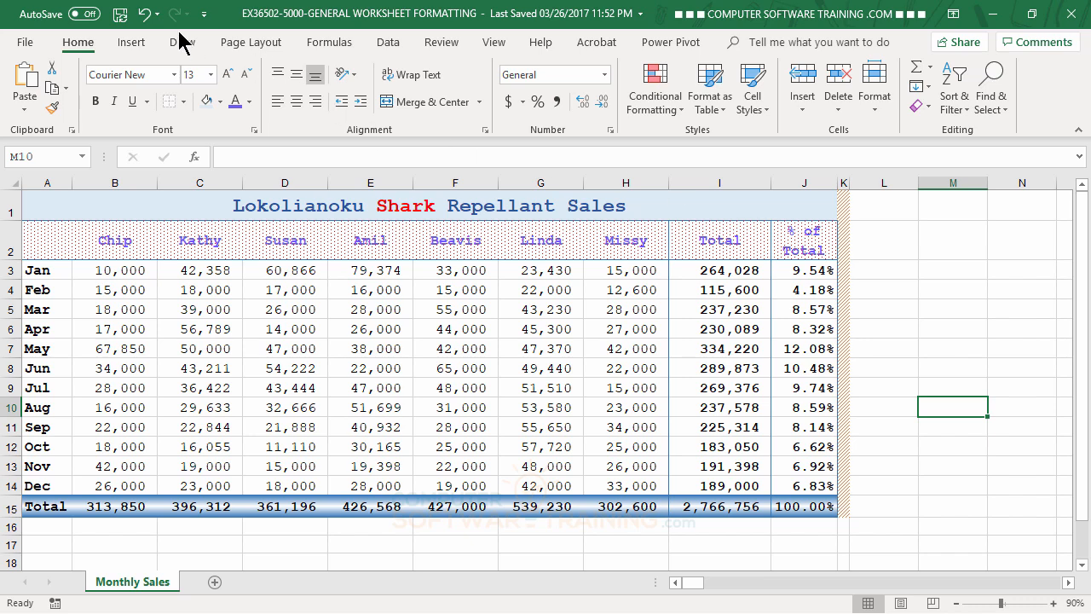
# Undo the column width, row height and wrap text changes.
pyautogui.click(146, 15)
pyautogui.click(146, 17)
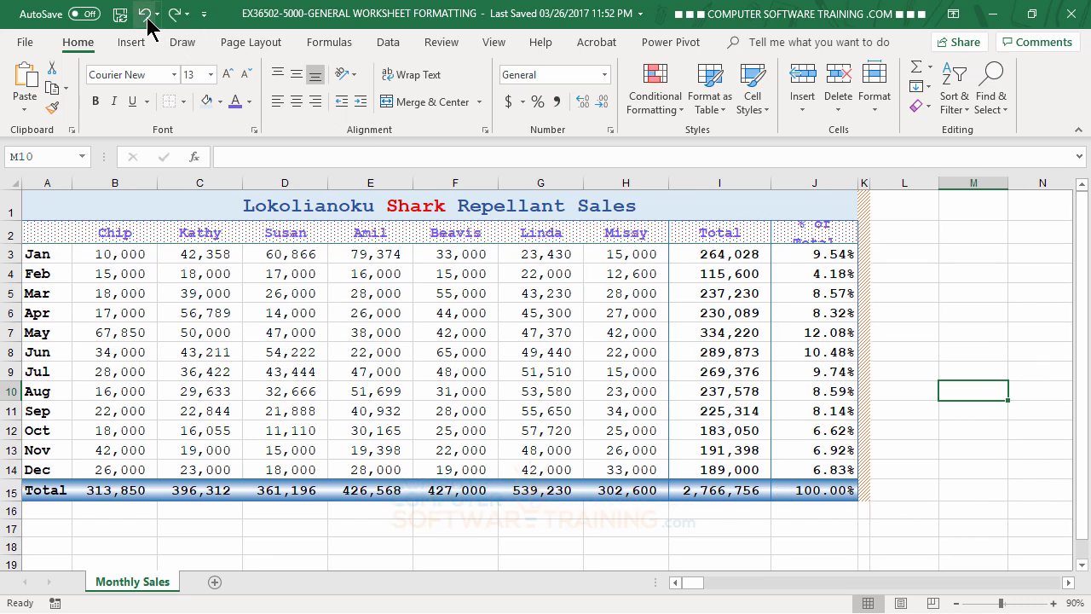
pyautogui.click(146, 15)
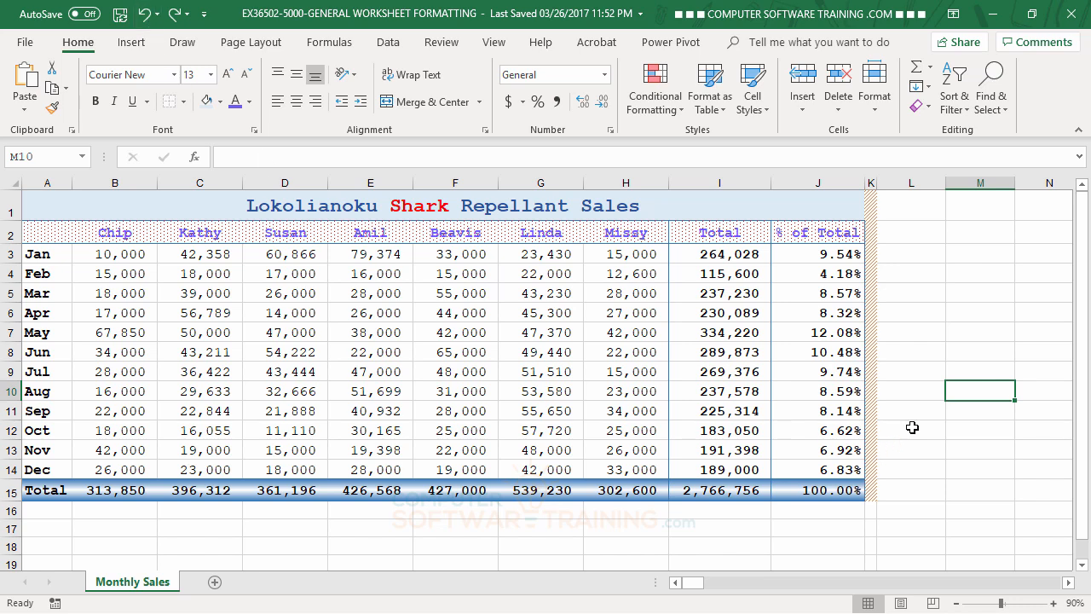
# Insert a manual line break after % in the J2 heading and heighten row 2 to fit two lines.
pyautogui.click(832, 236)
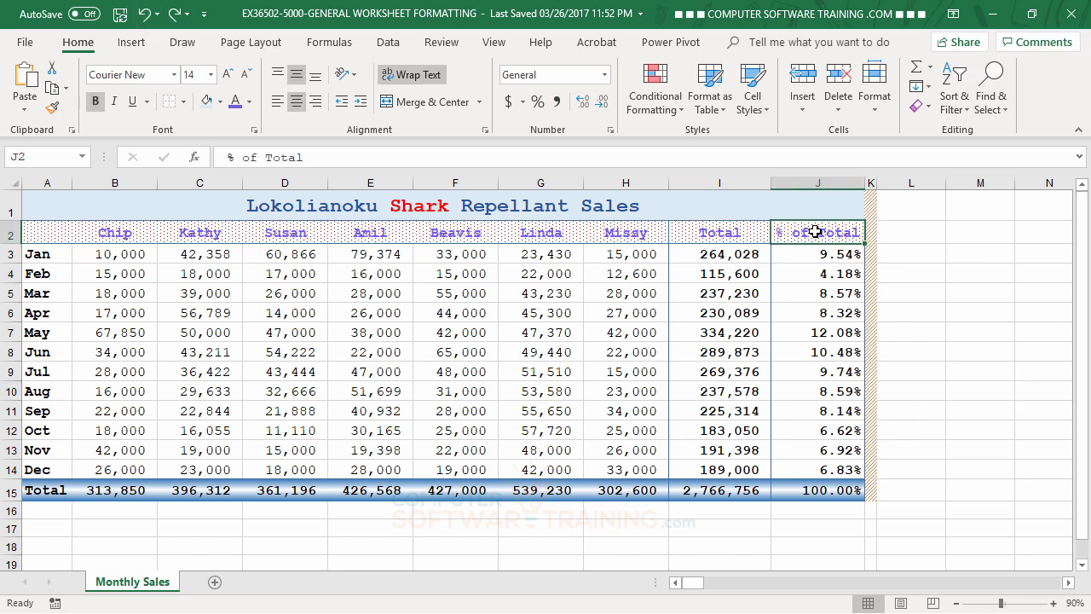
pyautogui.doubleClick(816, 232)
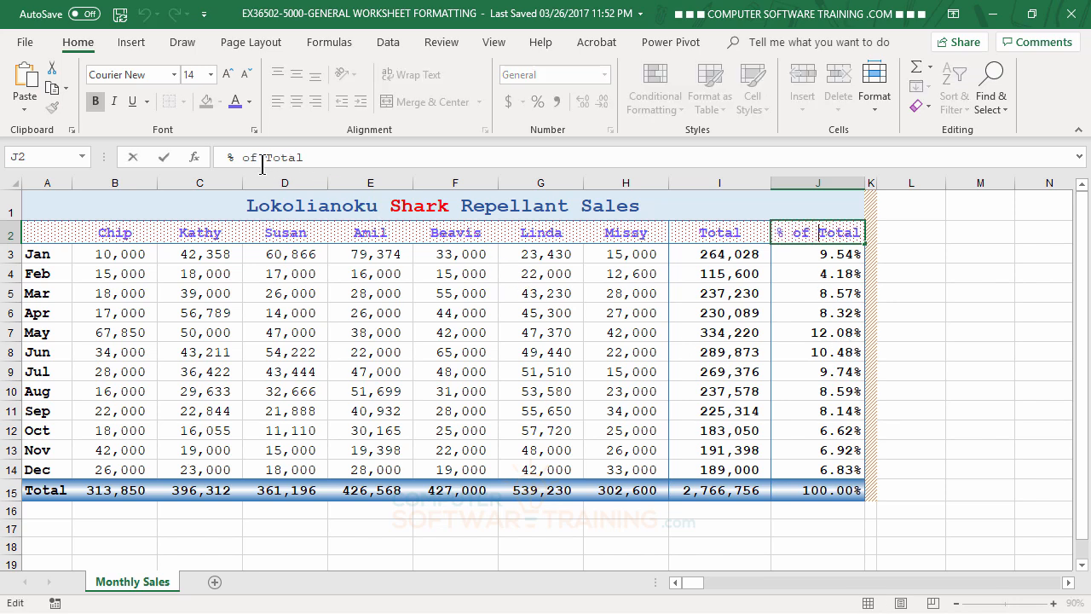
pyautogui.click(793, 233)
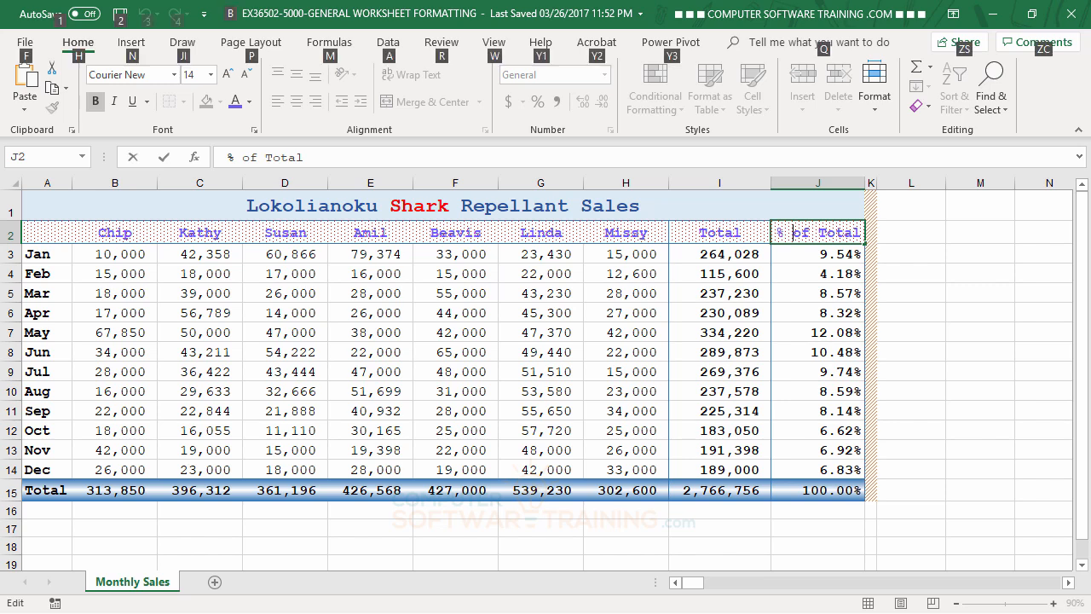
pyautogui.hotkey('alt', 'Return')
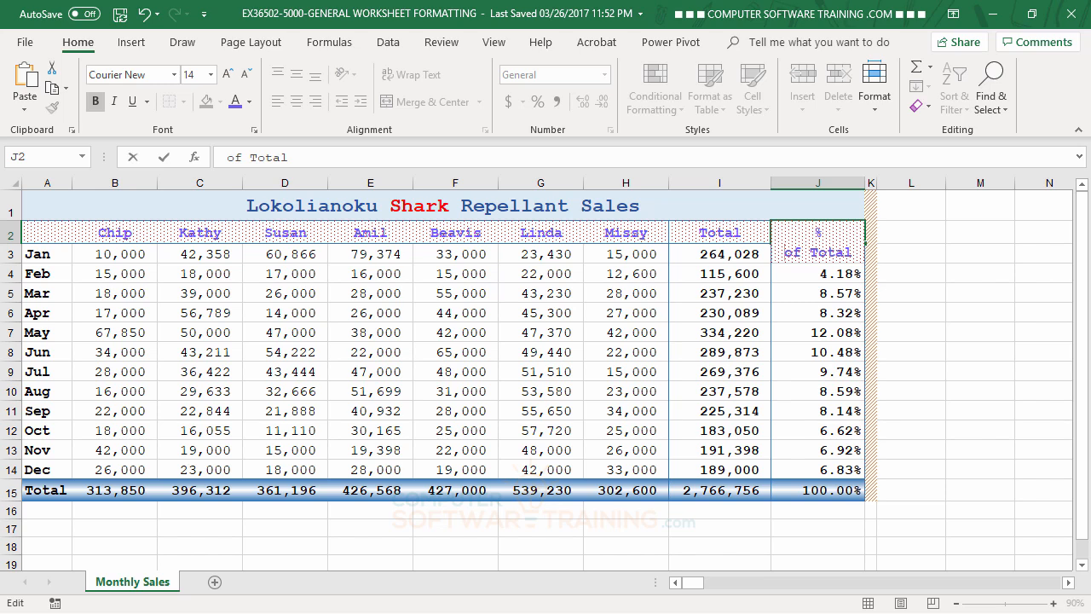
pyautogui.press('Return')
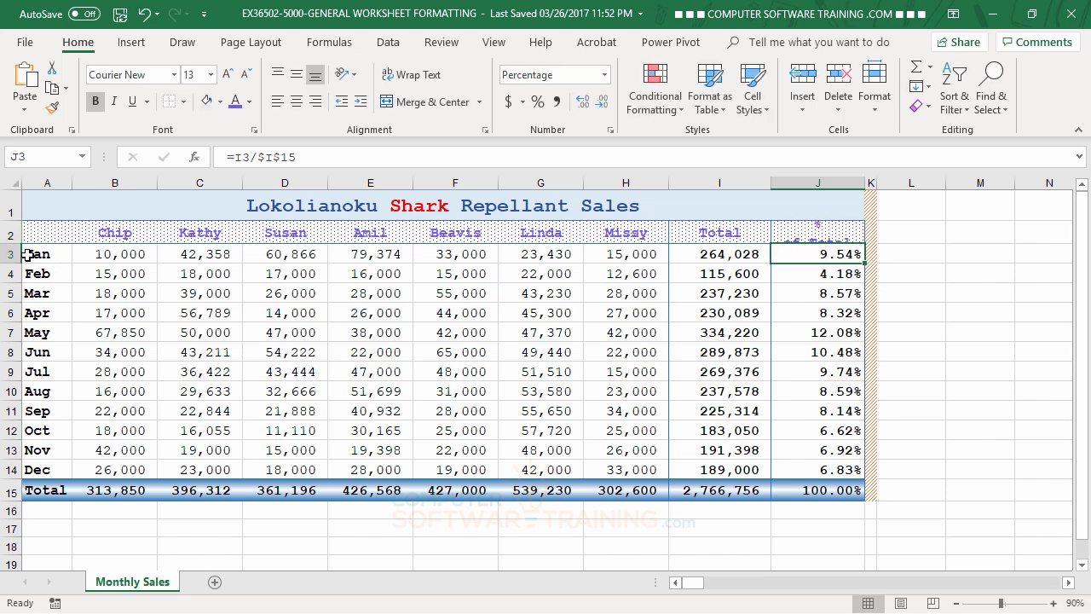
pyautogui.moveTo(18, 244); pyautogui.dragTo(18, 262)
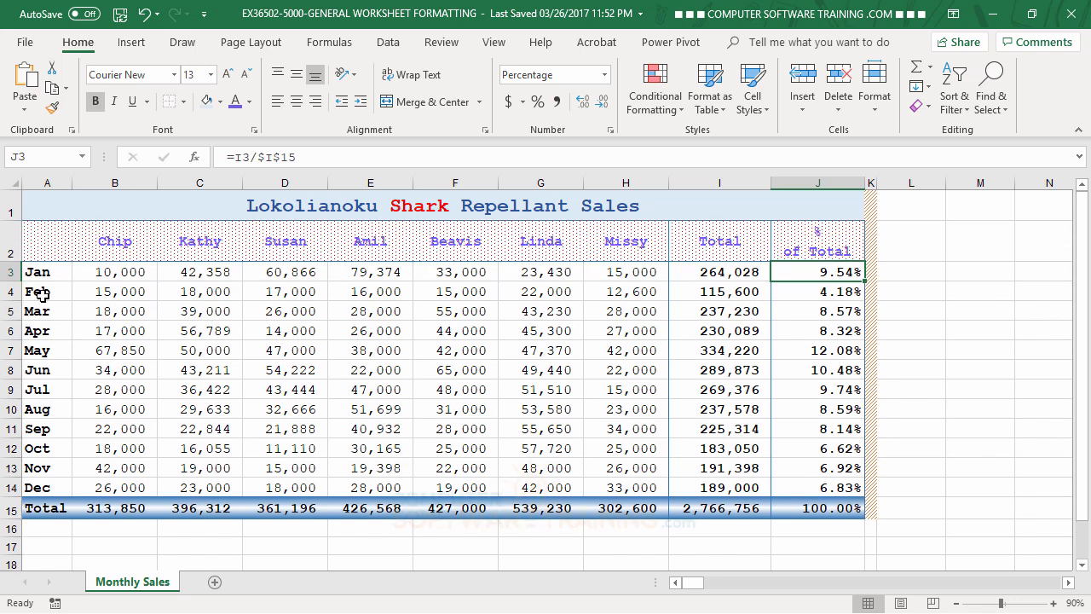
pyautogui.click(970, 377)
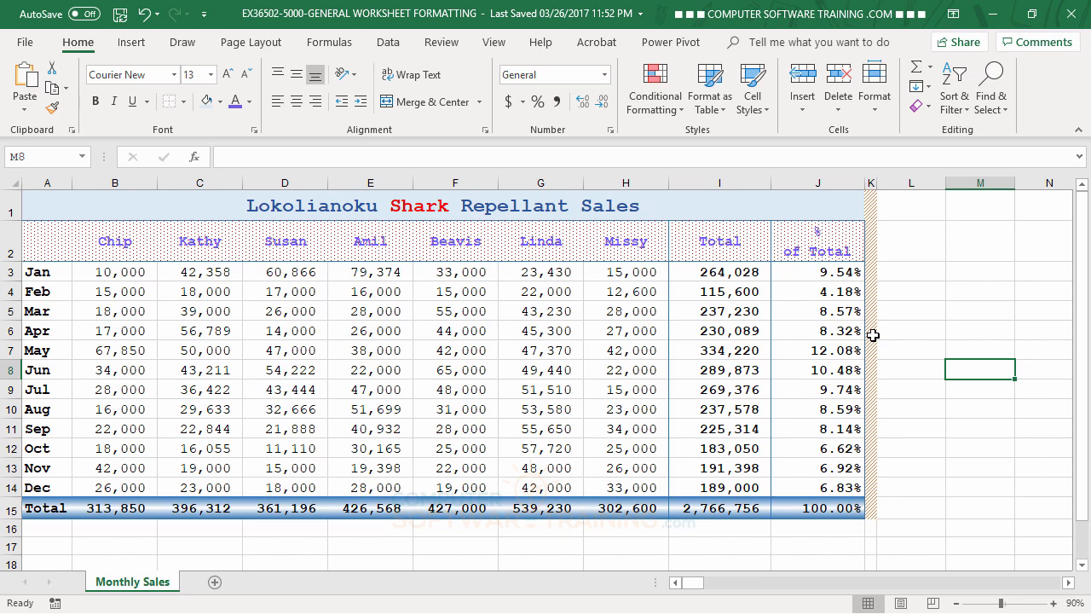
# Clear the formats from the striped strip K1:K15 beside the table.
pyautogui.click(872, 203)
pyautogui.moveTo(872, 223); pyautogui.dragTo(871, 512)
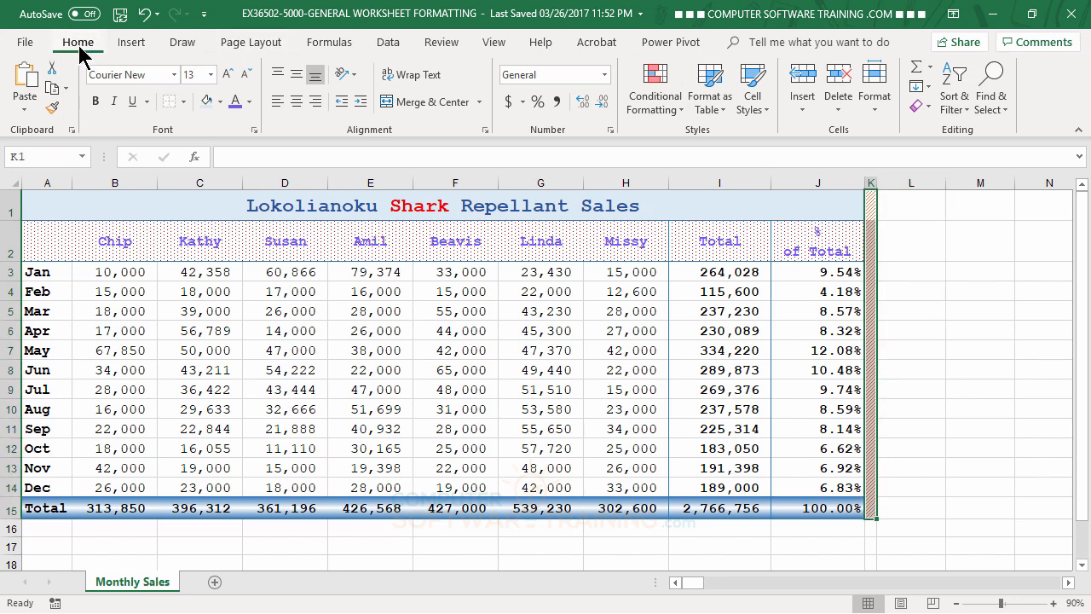
pyautogui.click(920, 107)
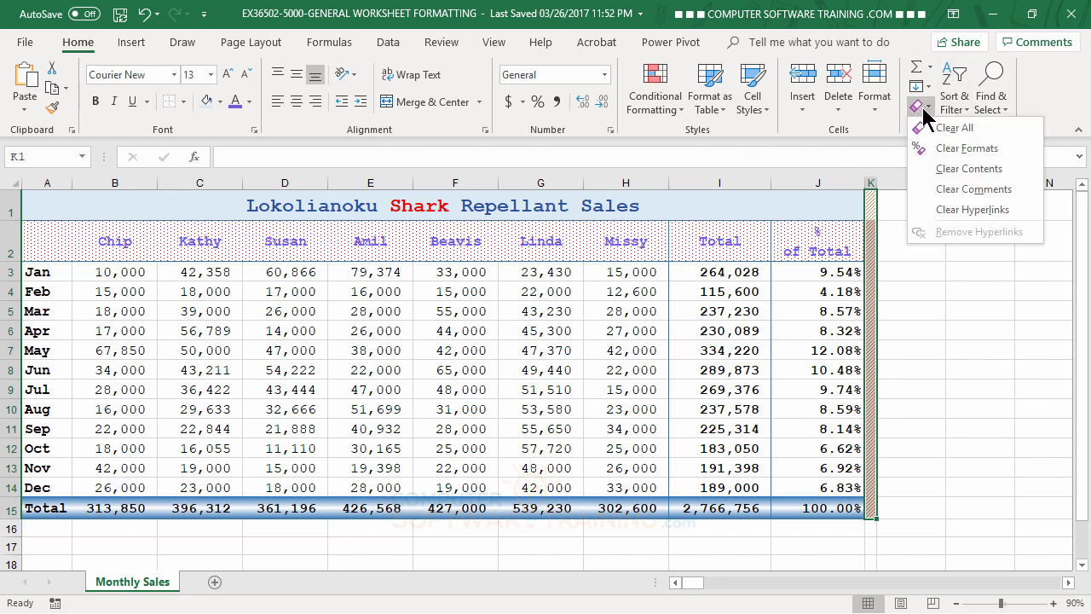
pyautogui.click(961, 150)
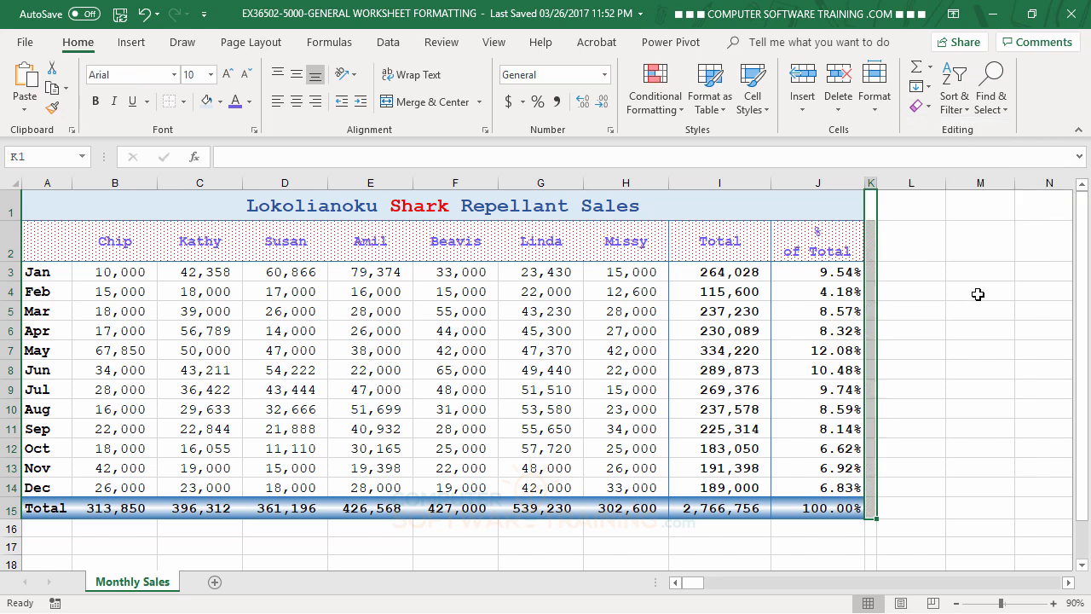
pyautogui.click(978, 309)
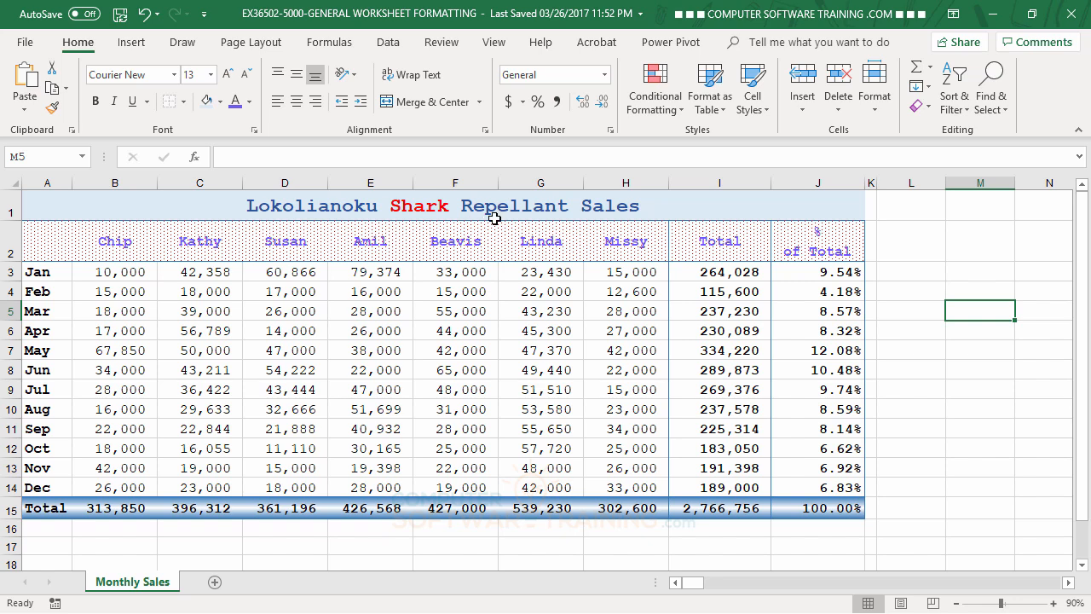
# Clear the formats from the title cell A1 and undo the clearing.
pyautogui.click(122, 205)
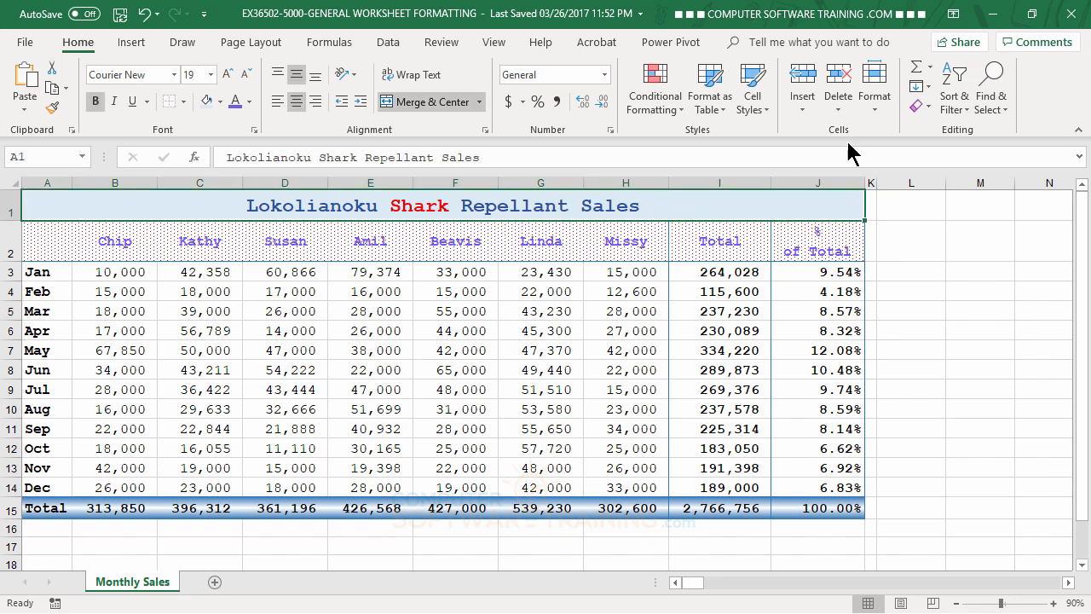
pyautogui.click(925, 105)
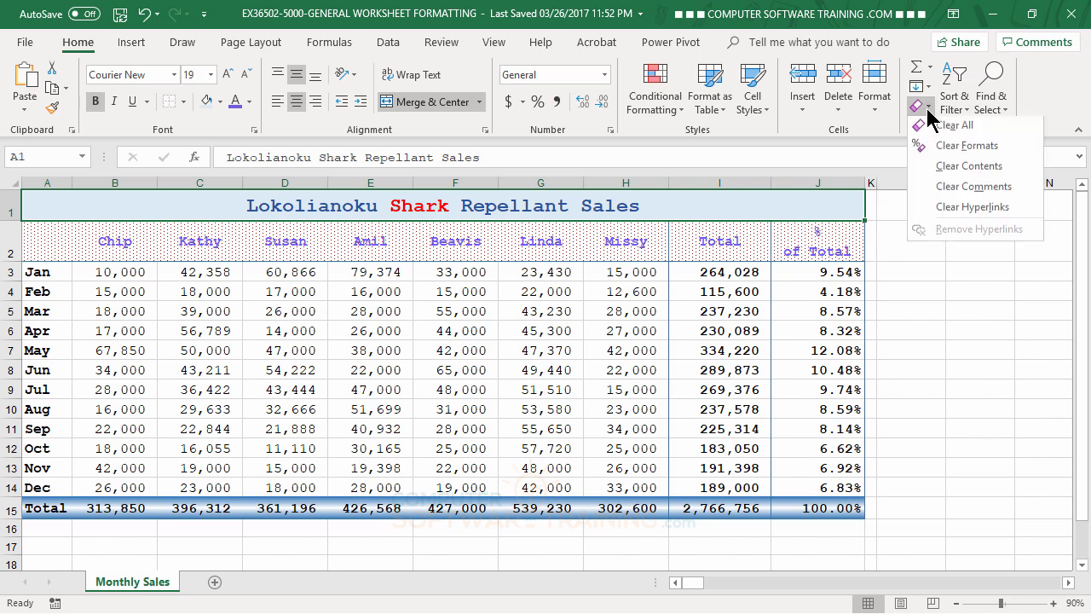
pyautogui.click(962, 148)
pyautogui.click(978, 431)
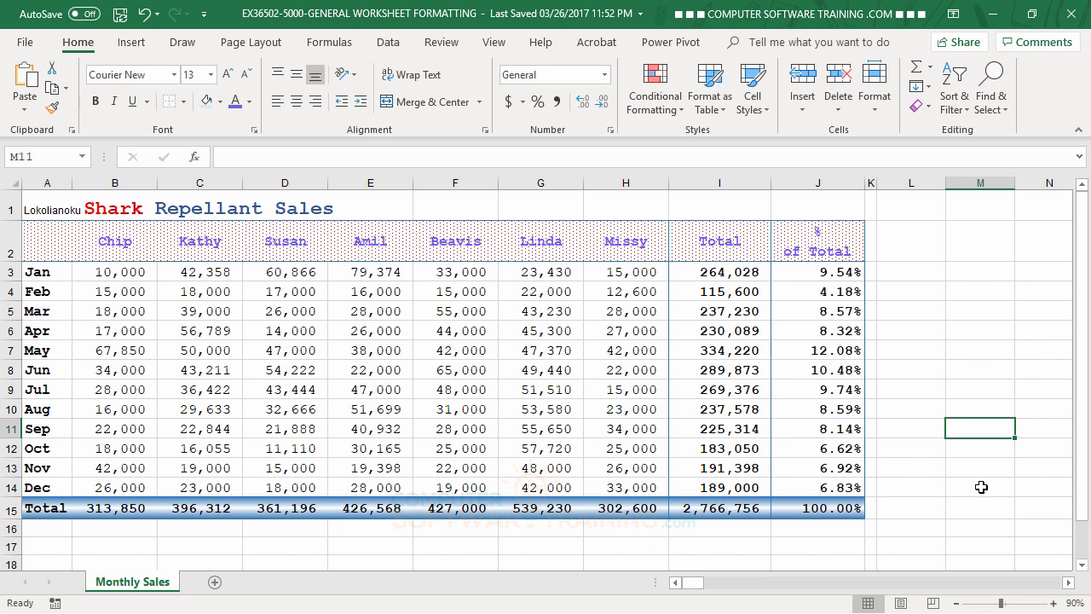
pyautogui.click(144, 14)
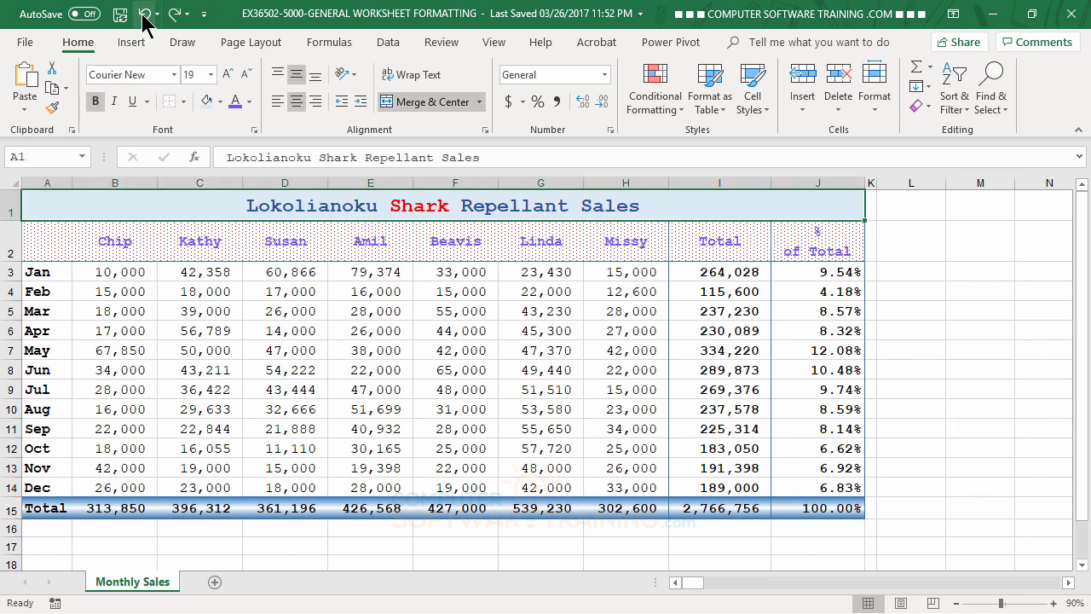
pyautogui.click(972, 408)
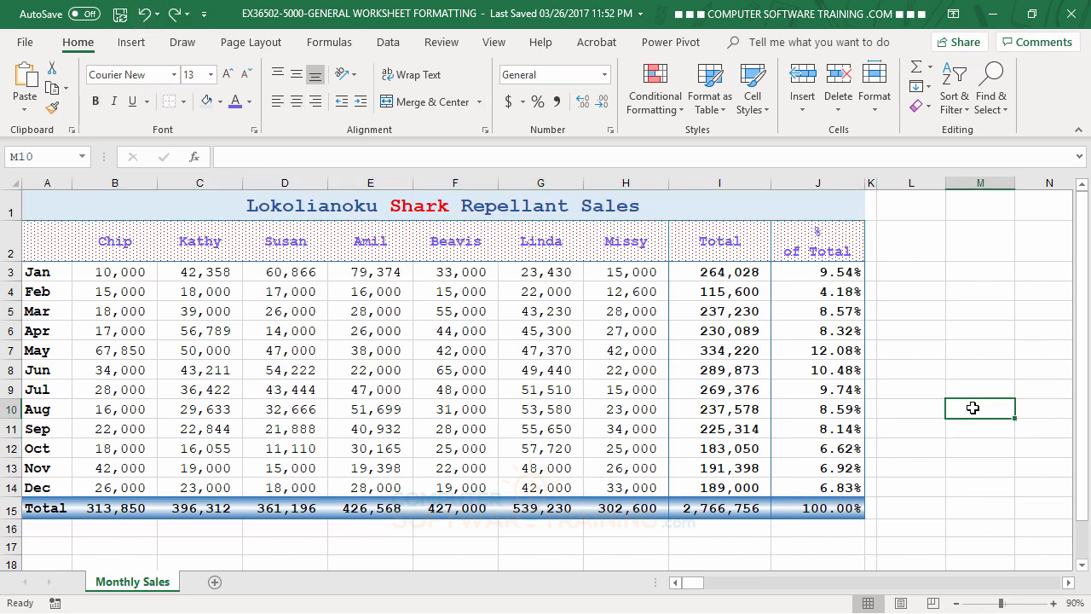
# Clear all formatting from the whole table A1:J15.
pyautogui.click(14, 182)
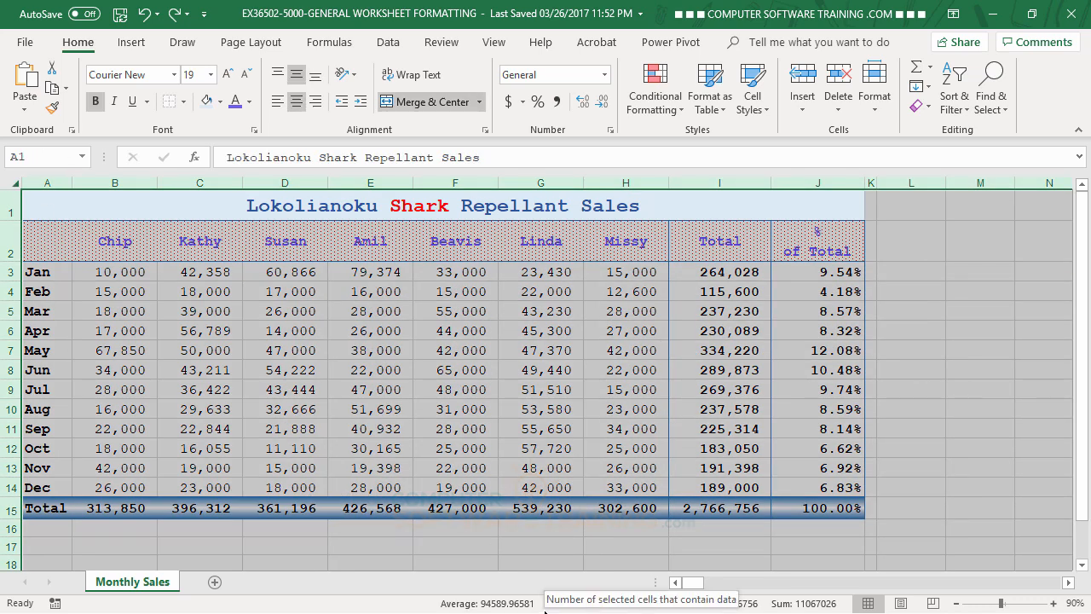
pyautogui.click(291, 425)
pyautogui.moveTo(55, 208); pyautogui.dragTo(638, 504)
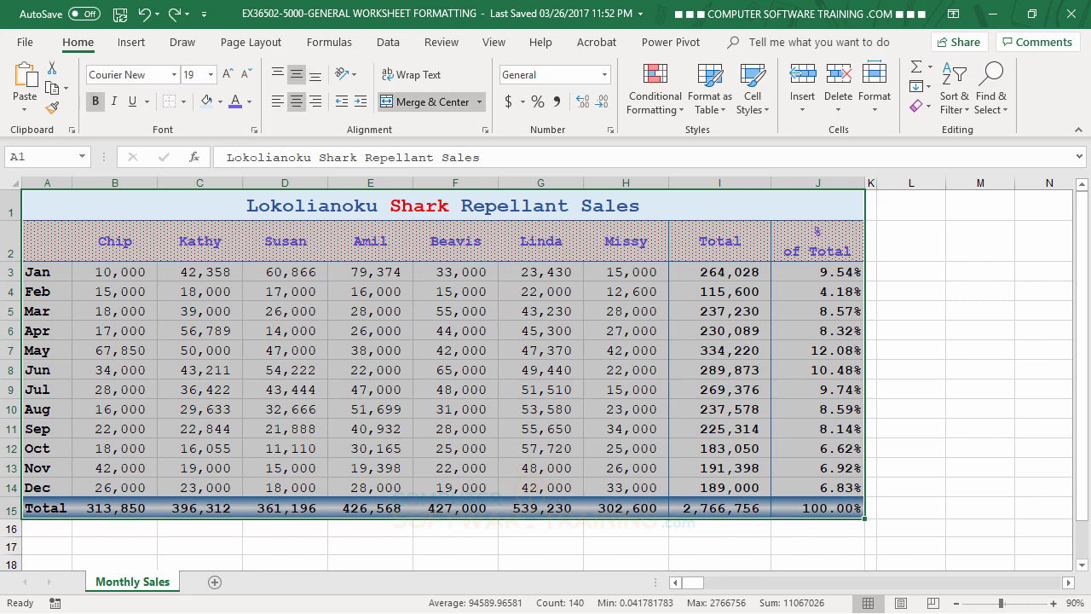
pyautogui.click(929, 107)
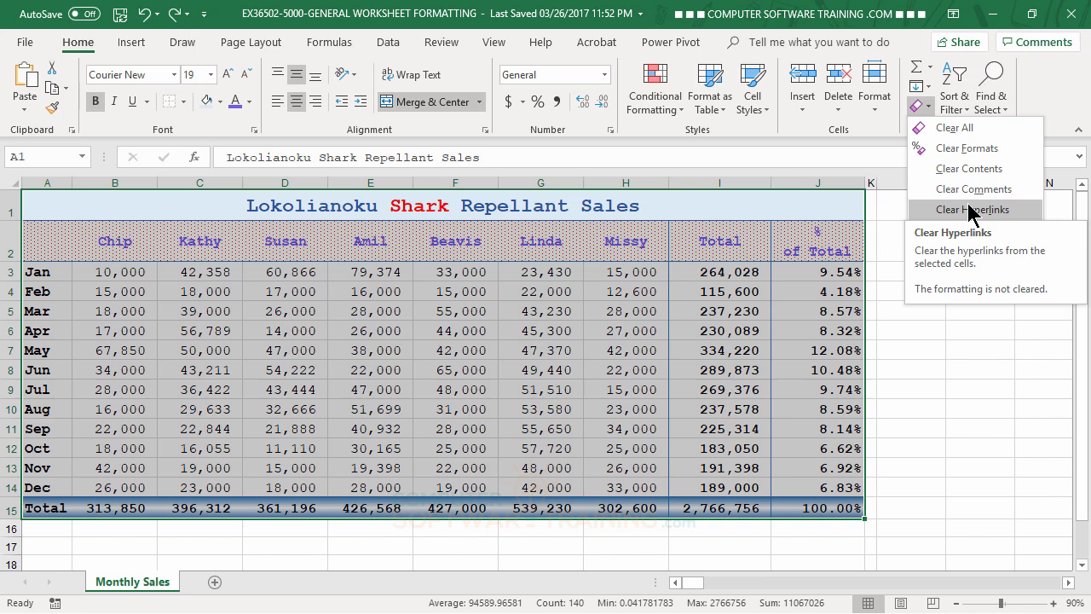
pyautogui.click(963, 147)
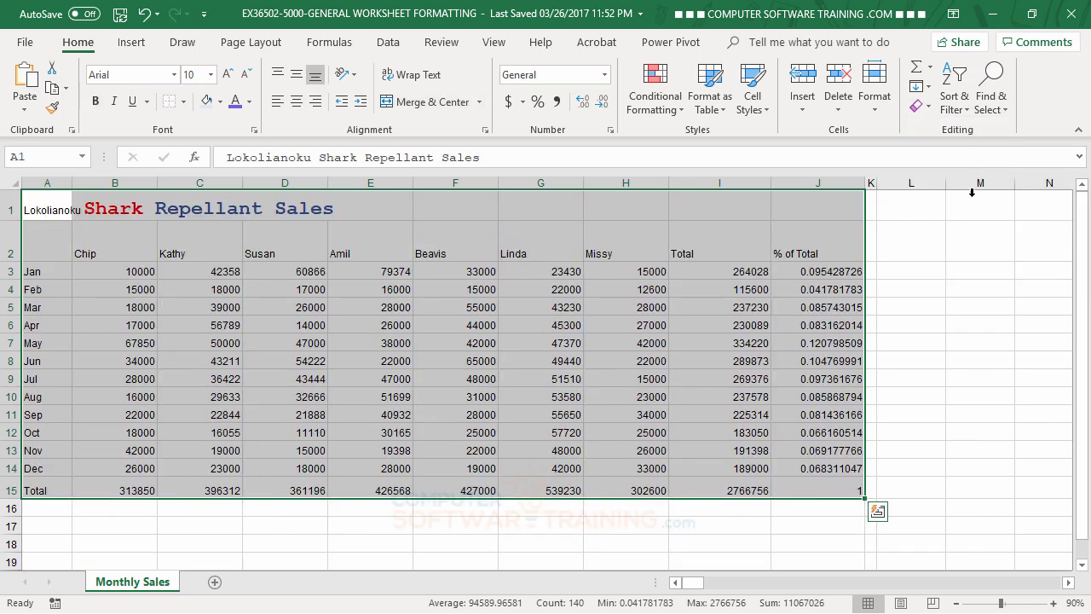
pyautogui.click(1002, 369)
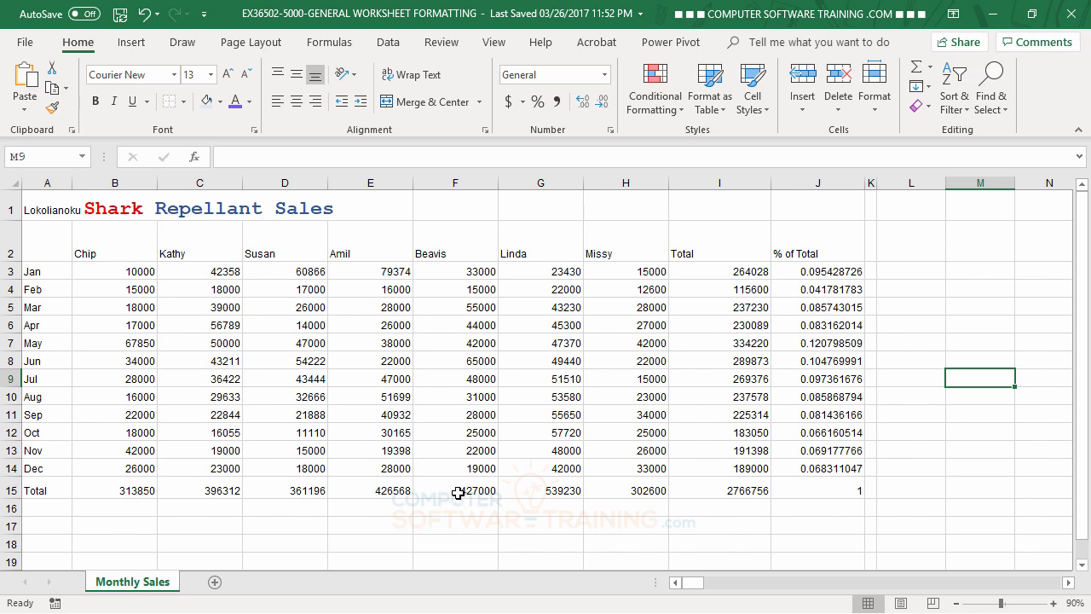
# Copy the plain formatting of the Kathy heading in C2 onto B1 with the Format Painter.
pyautogui.click(182, 253)
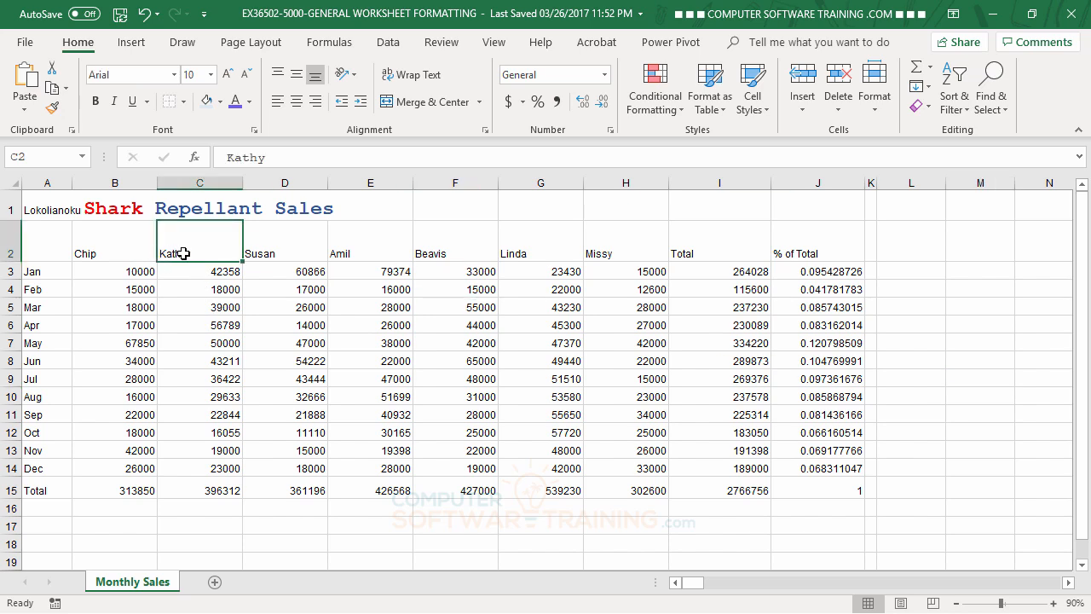
pyautogui.click(52, 107)
pyautogui.click(99, 204)
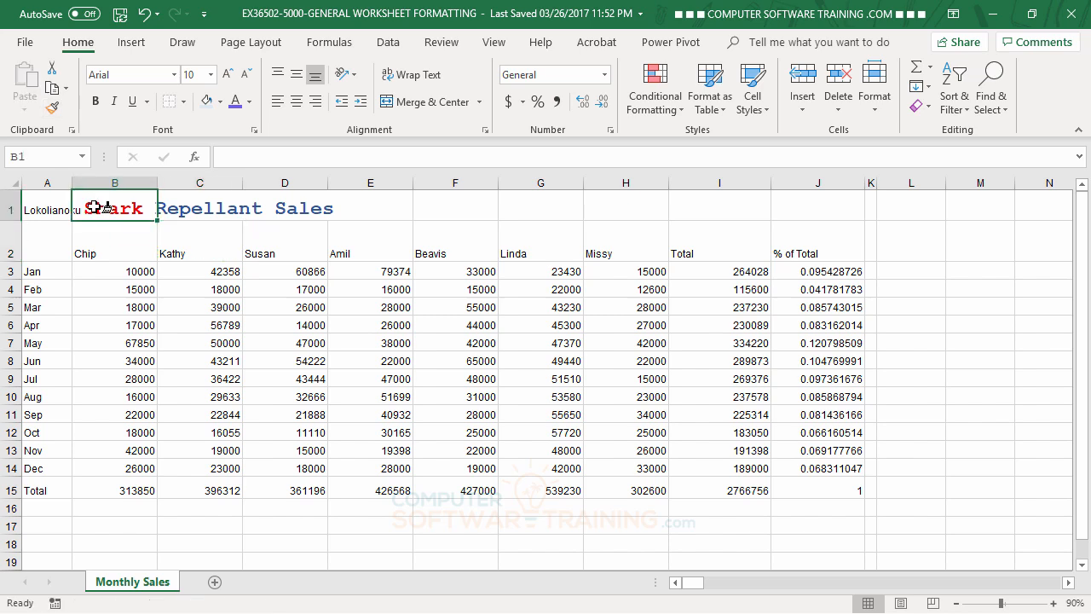
# Edit the title text inside A1, select all of it, and set its font color to Automatic.
pyautogui.click(57, 211)
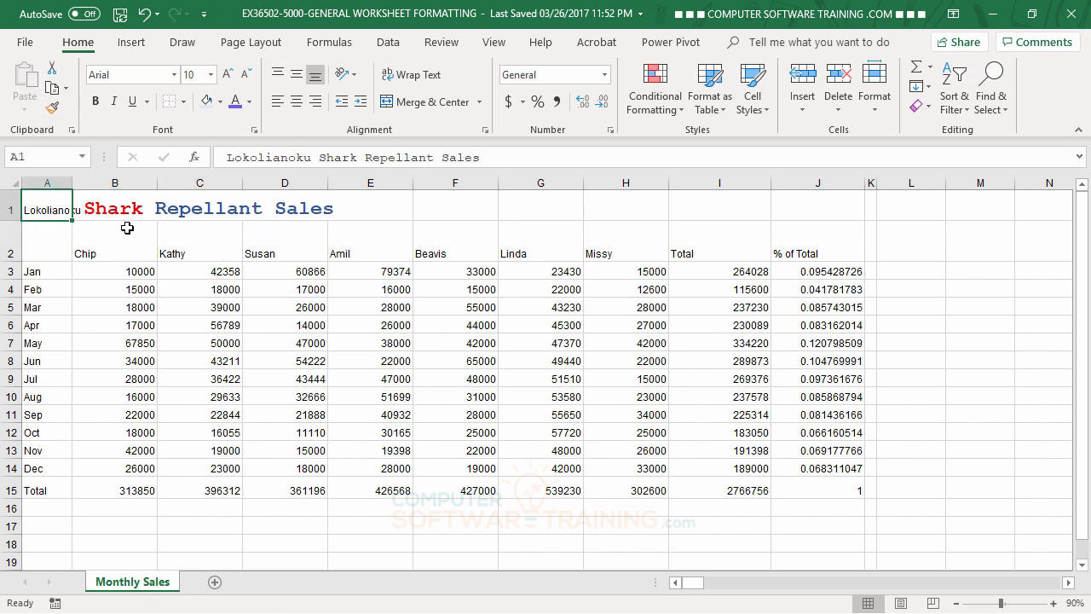
pyautogui.click(370, 343)
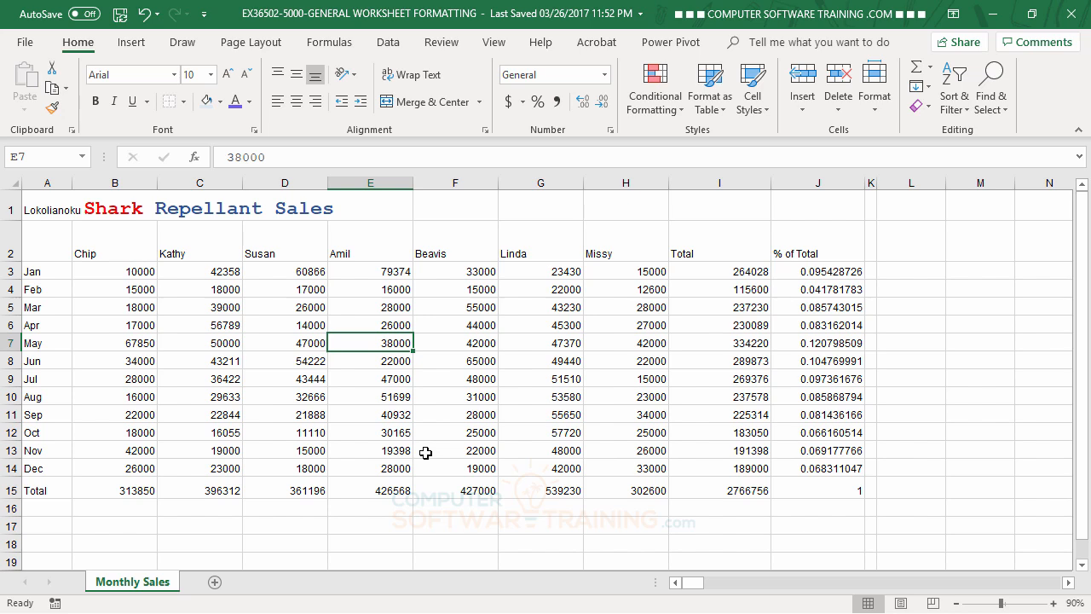
pyautogui.click(75, 208)
pyautogui.click(53, 209)
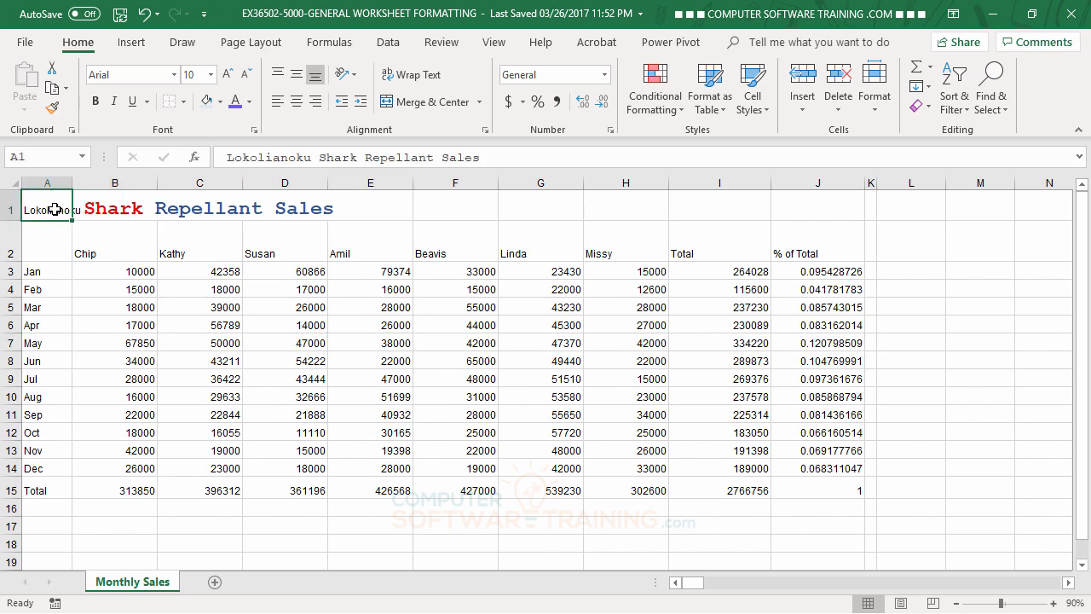
pyautogui.doubleClick(53, 210)
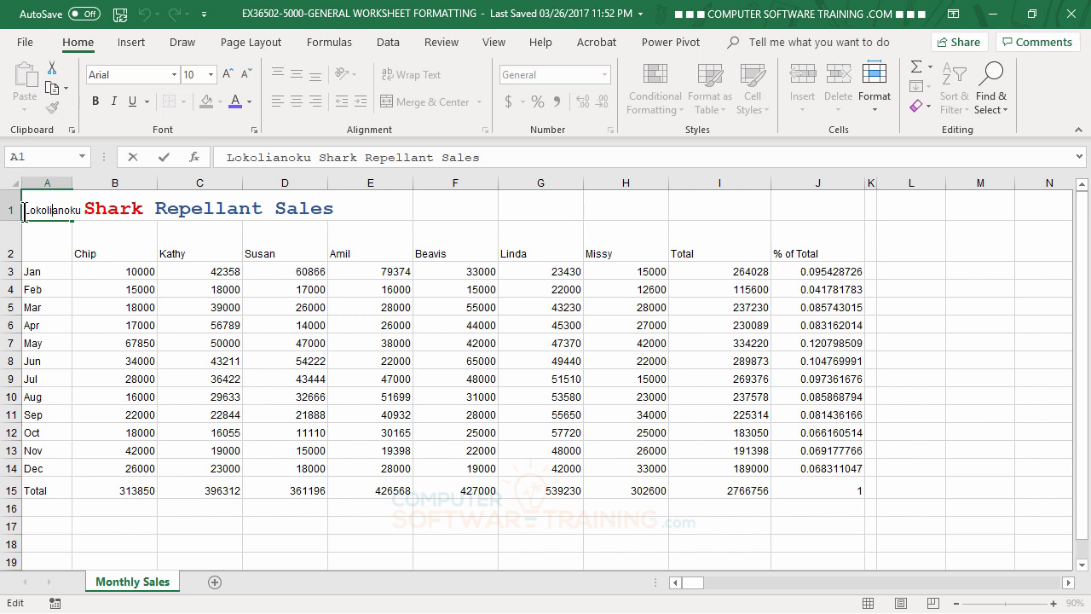
pyautogui.moveTo(24, 212); pyautogui.dragTo(377, 215)
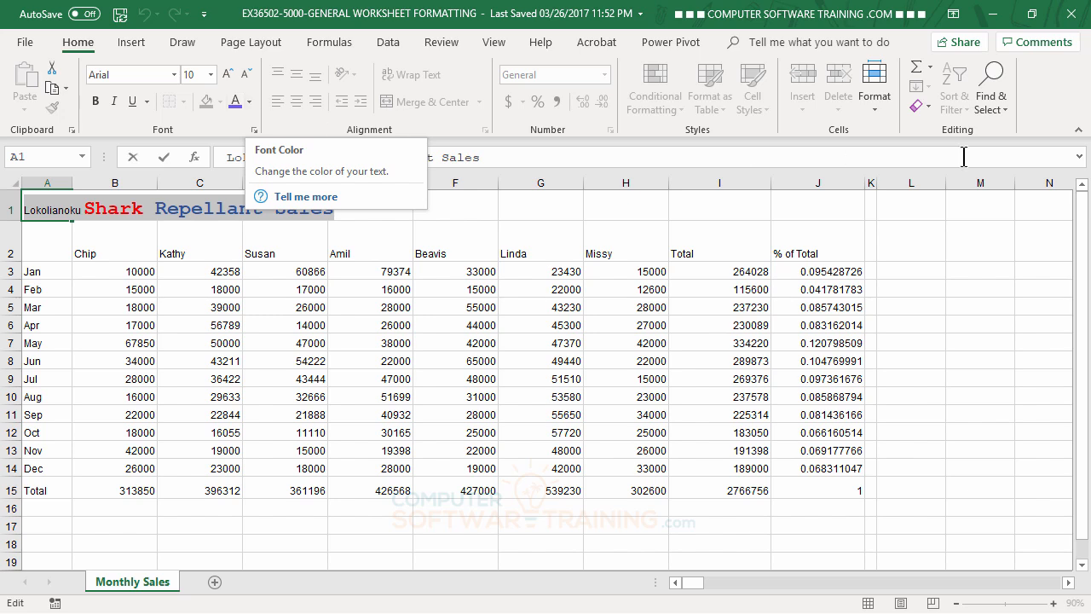
pyautogui.click(921, 106)
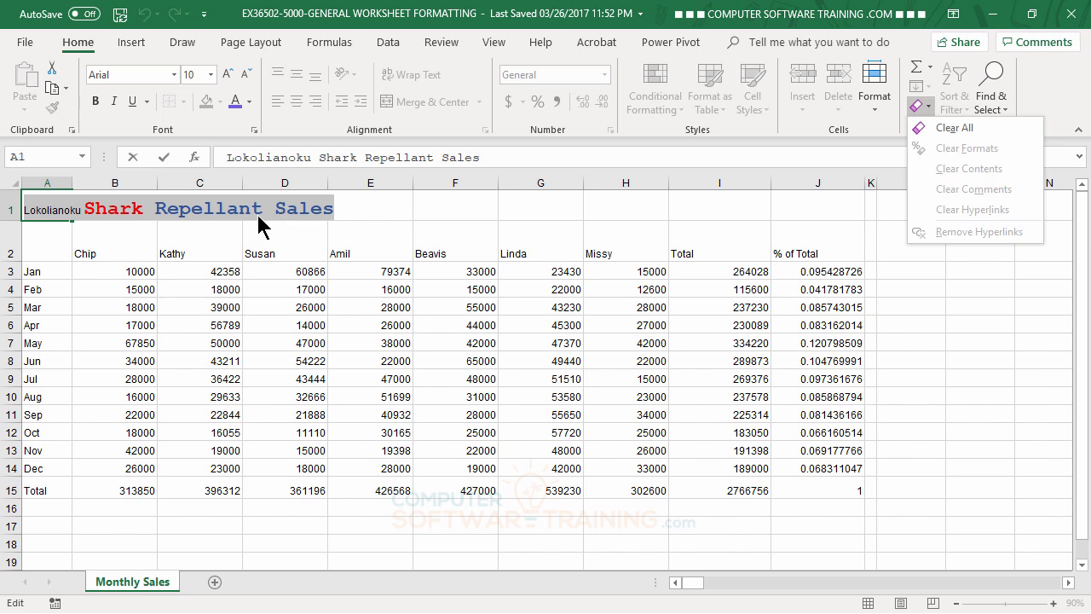
pyautogui.click(250, 102)
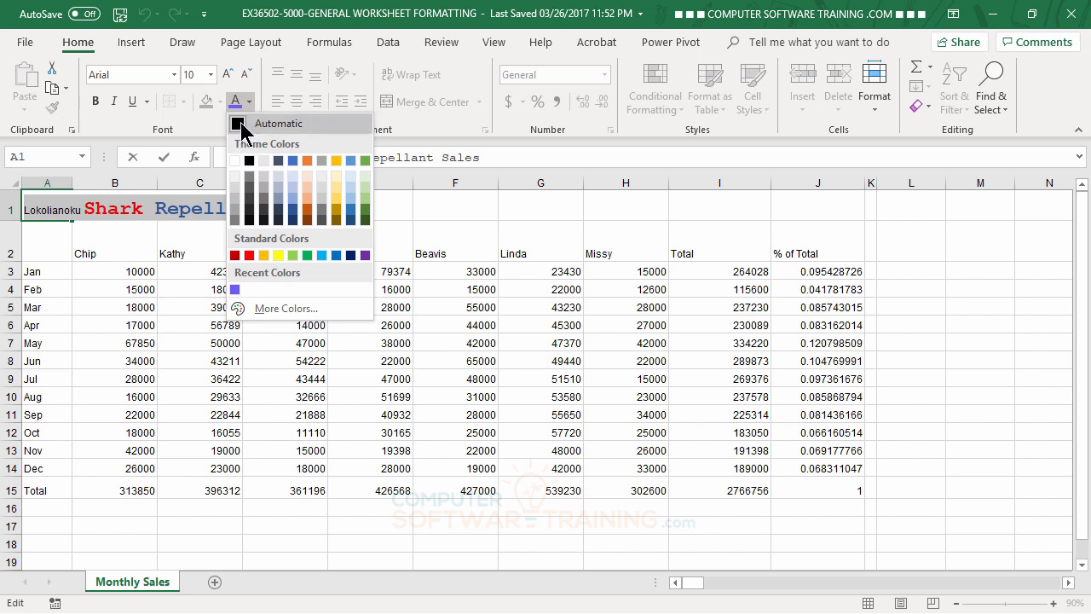
pyautogui.click(248, 126)
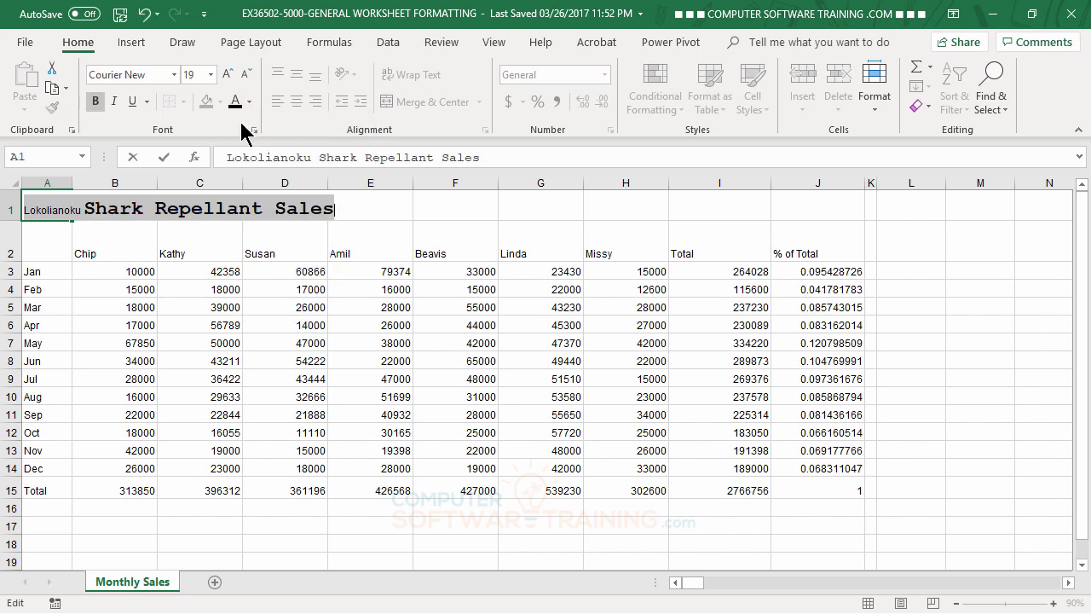
# Set the selected title text's font size to 14, remove its bold, and finish editing the cell.
pyautogui.click(211, 74)
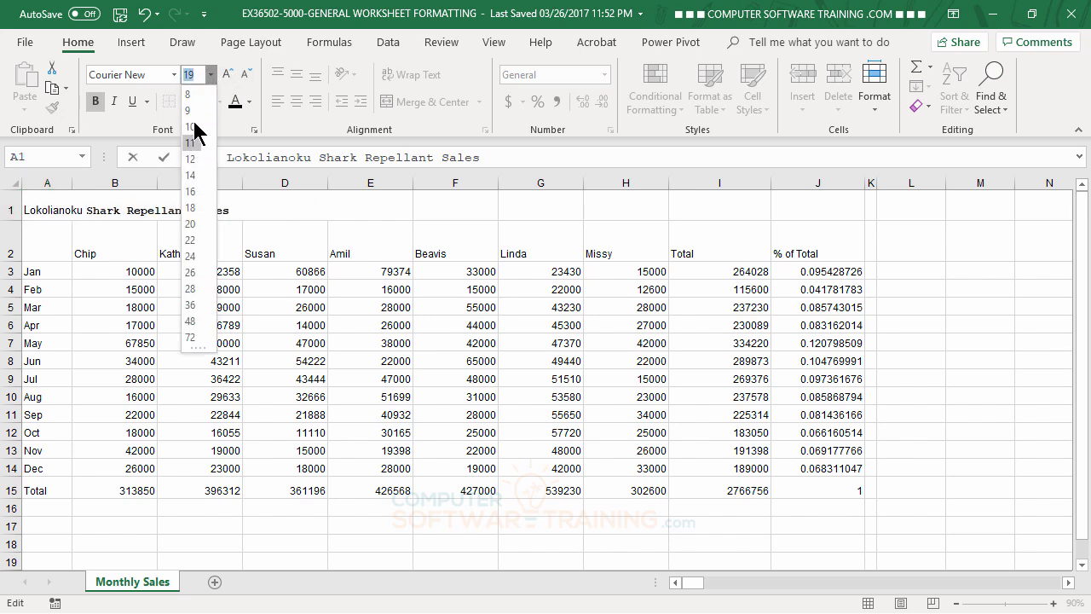
pyautogui.click(198, 176)
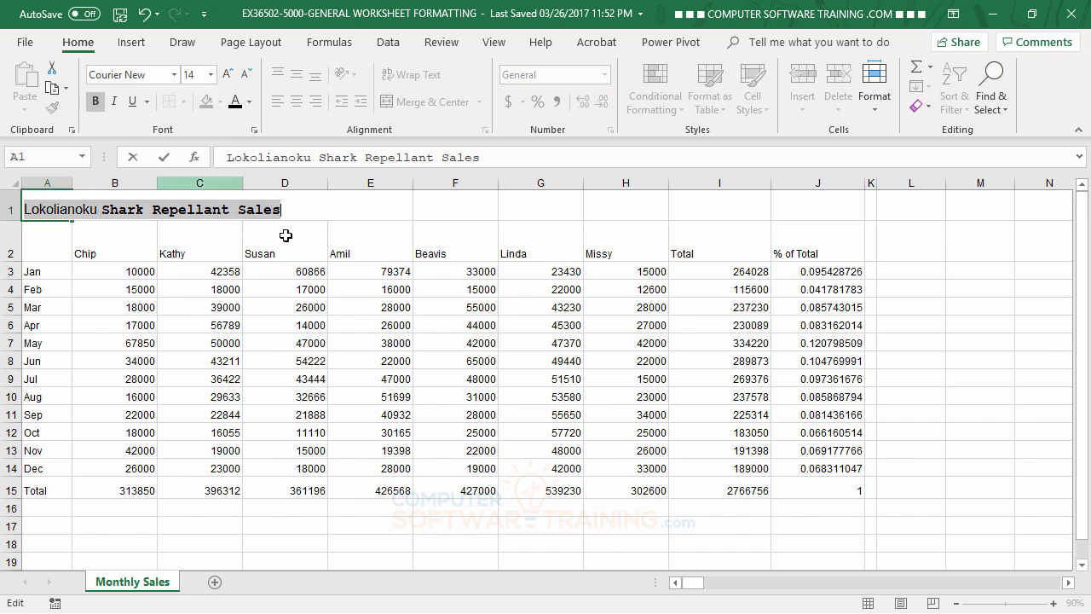
pyautogui.click(95, 101)
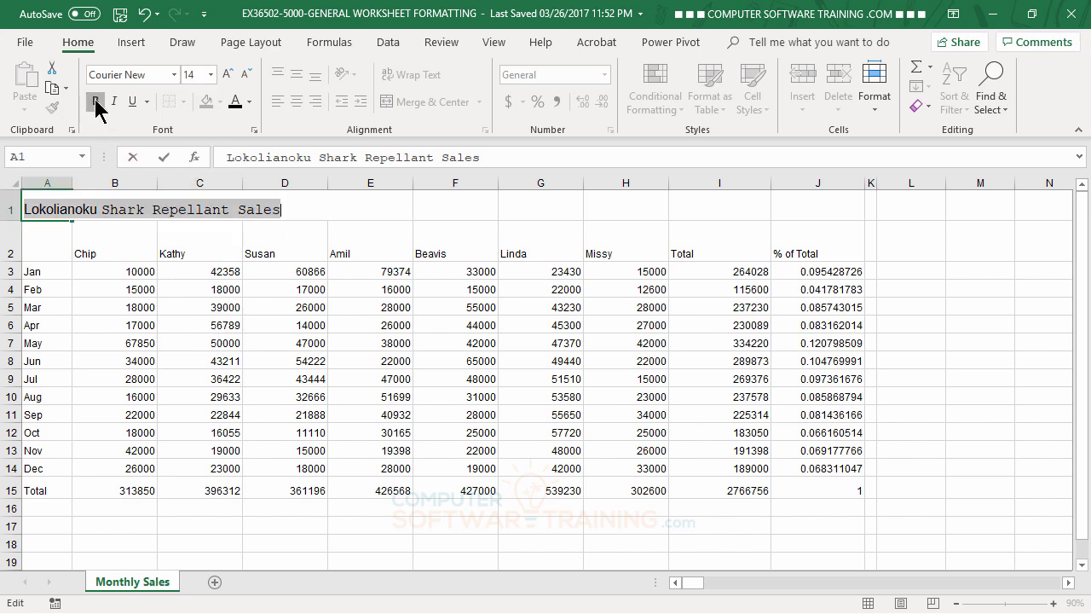
pyautogui.click(95, 102)
pyautogui.click(95, 101)
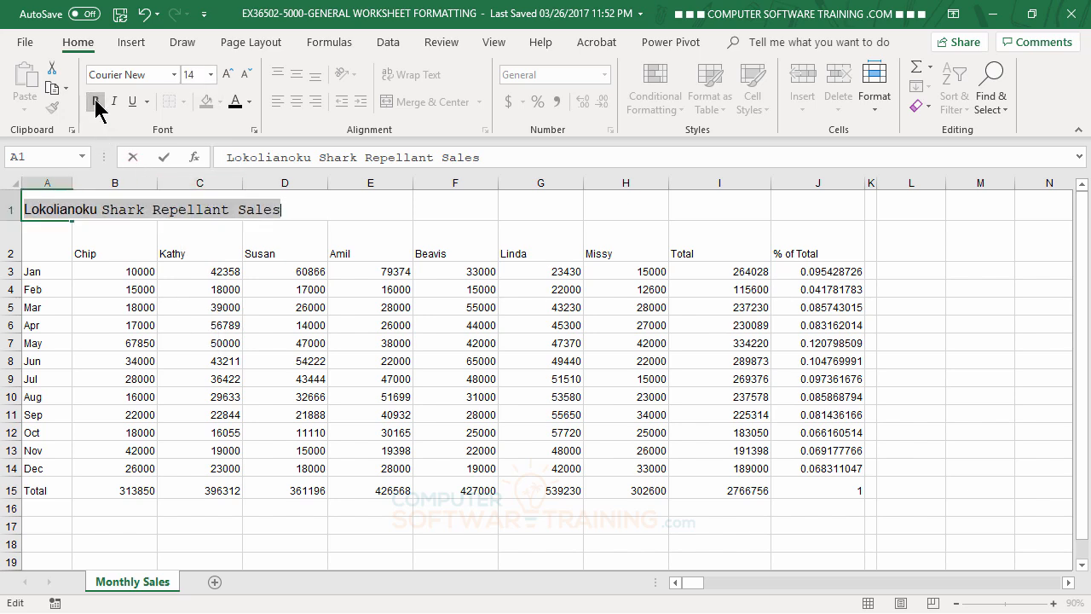
pyautogui.click(179, 321)
pyautogui.click(388, 342)
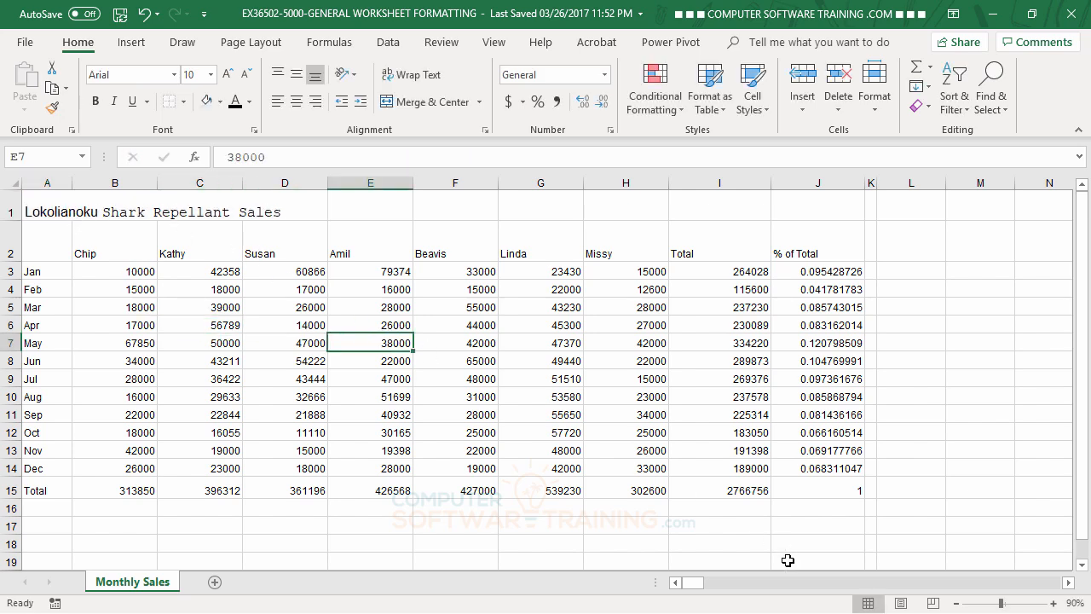